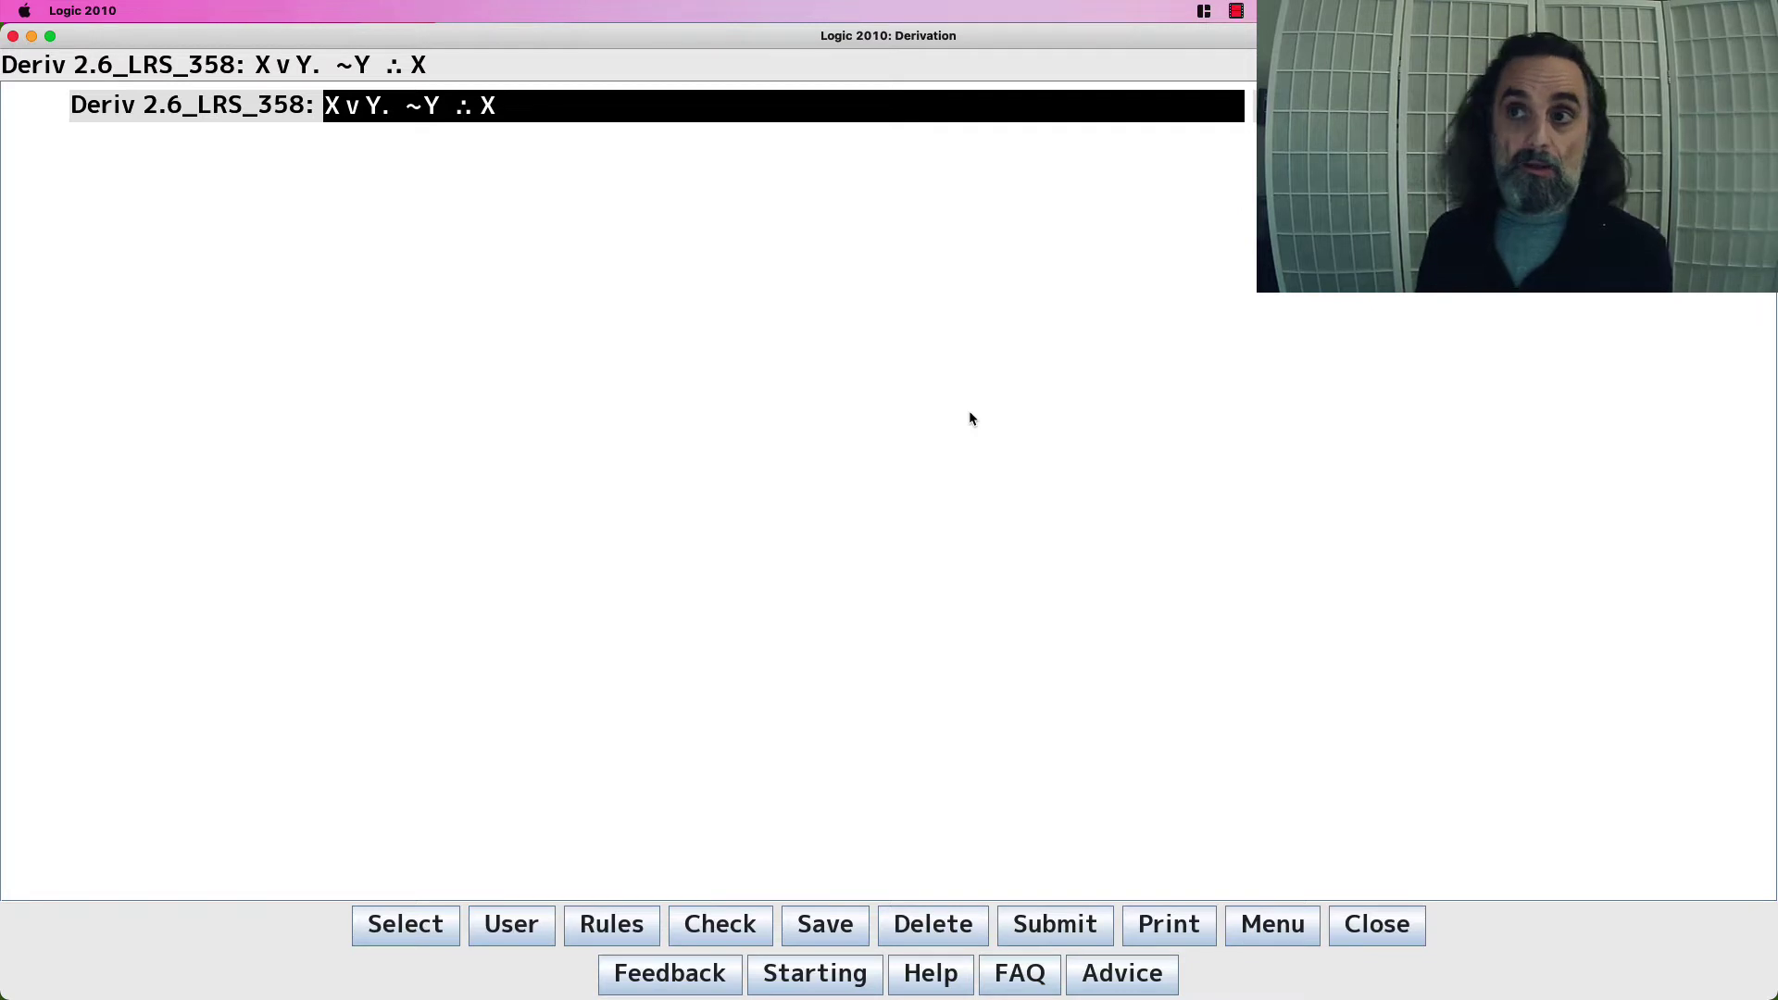
Begin the derivation for problem 2.6_LRS_358 by entering SHOW CONC as the justification of line 1
key("Return")
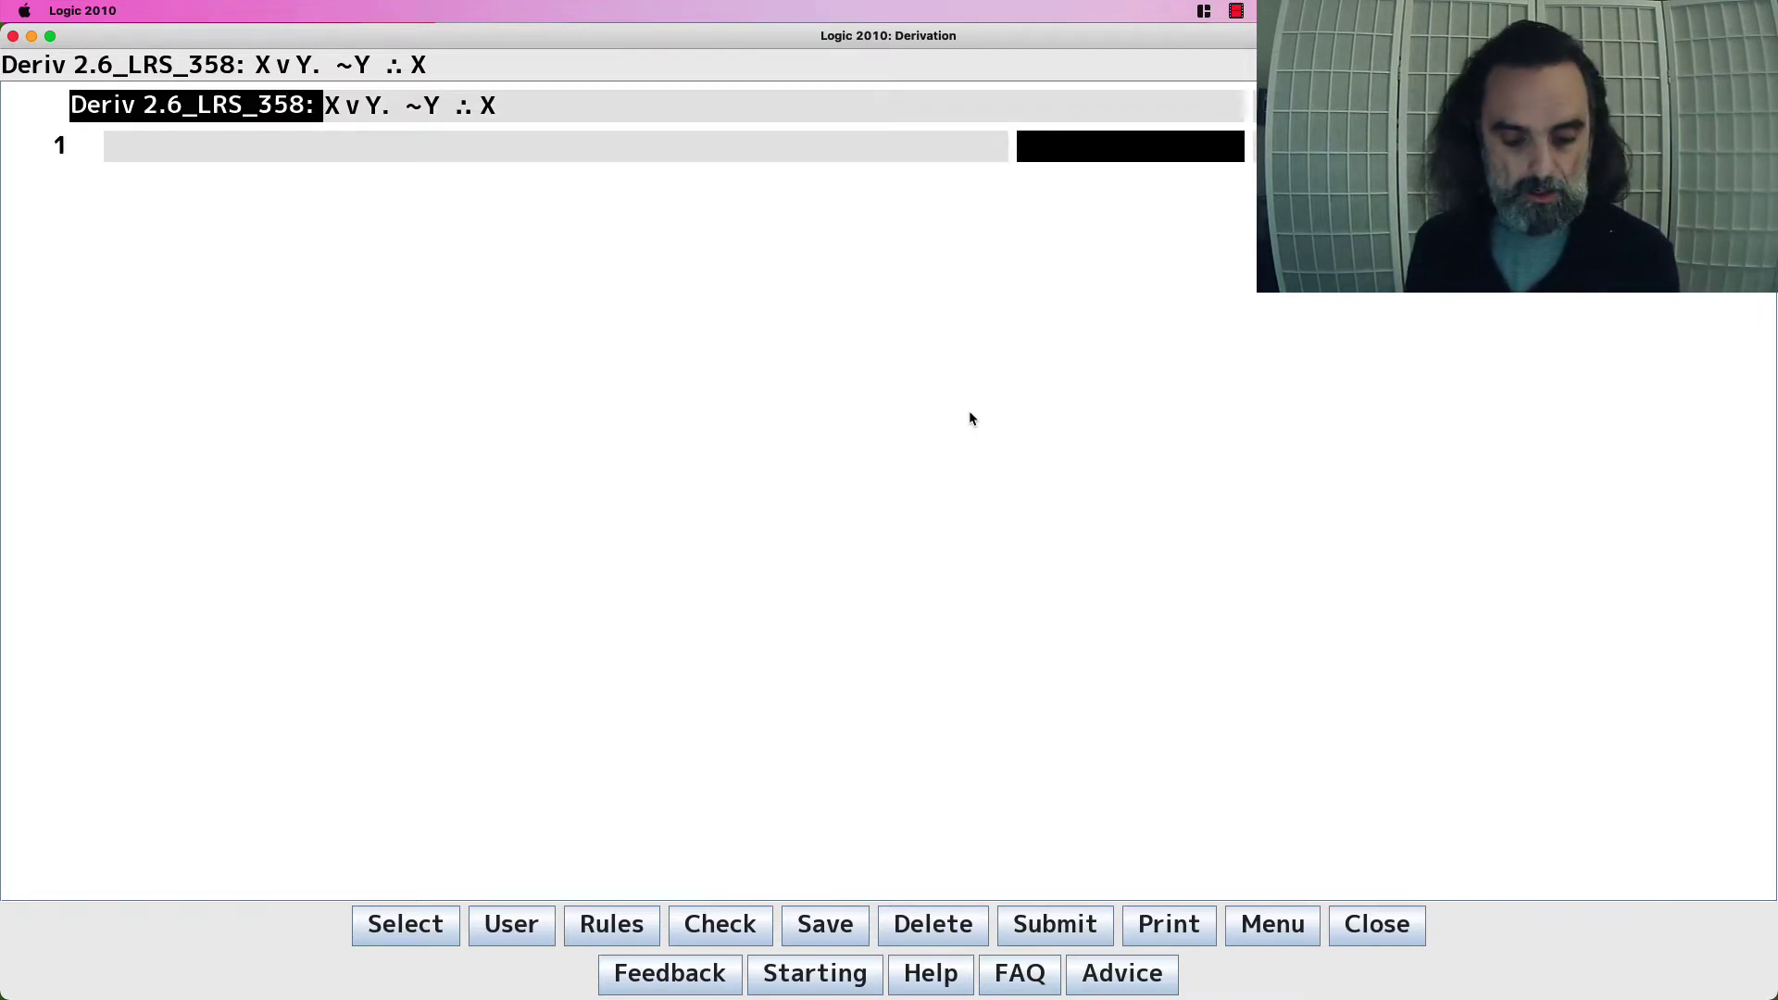
type("show")
key("BackSpace")
key("BackSpace")
key("BackSpace")
key("BackSpace")
type("S")
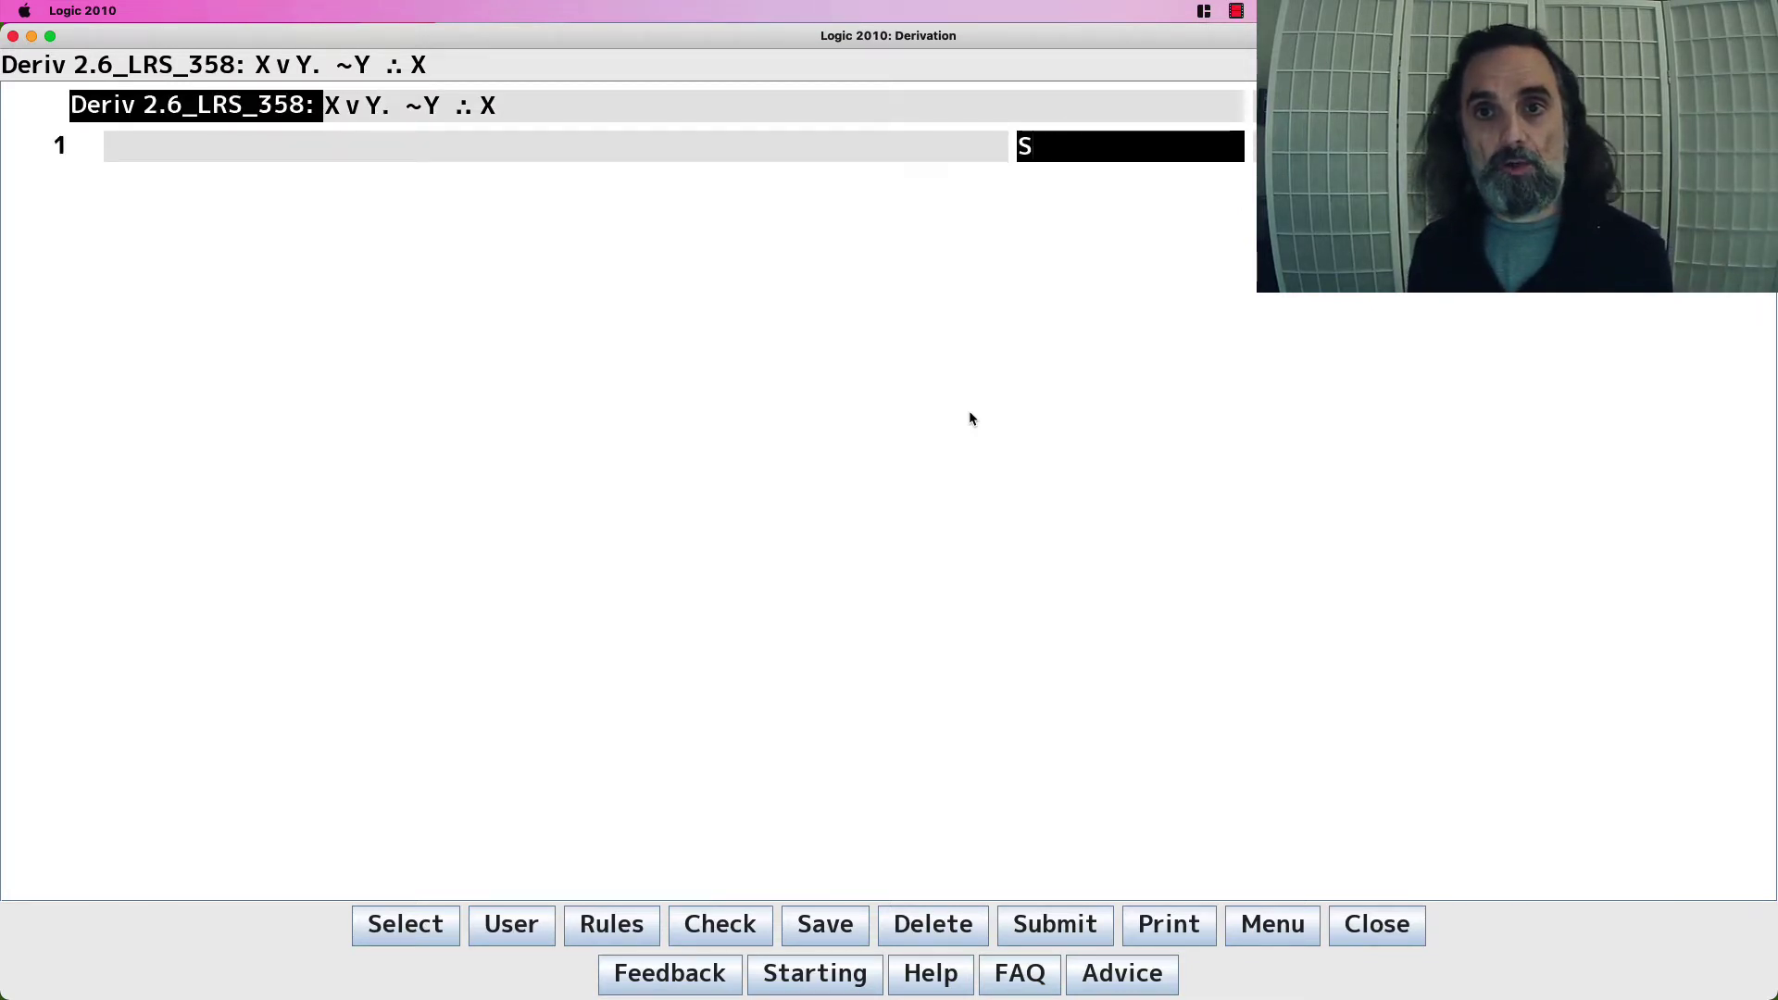
type("HOW CONC")
key("Return")
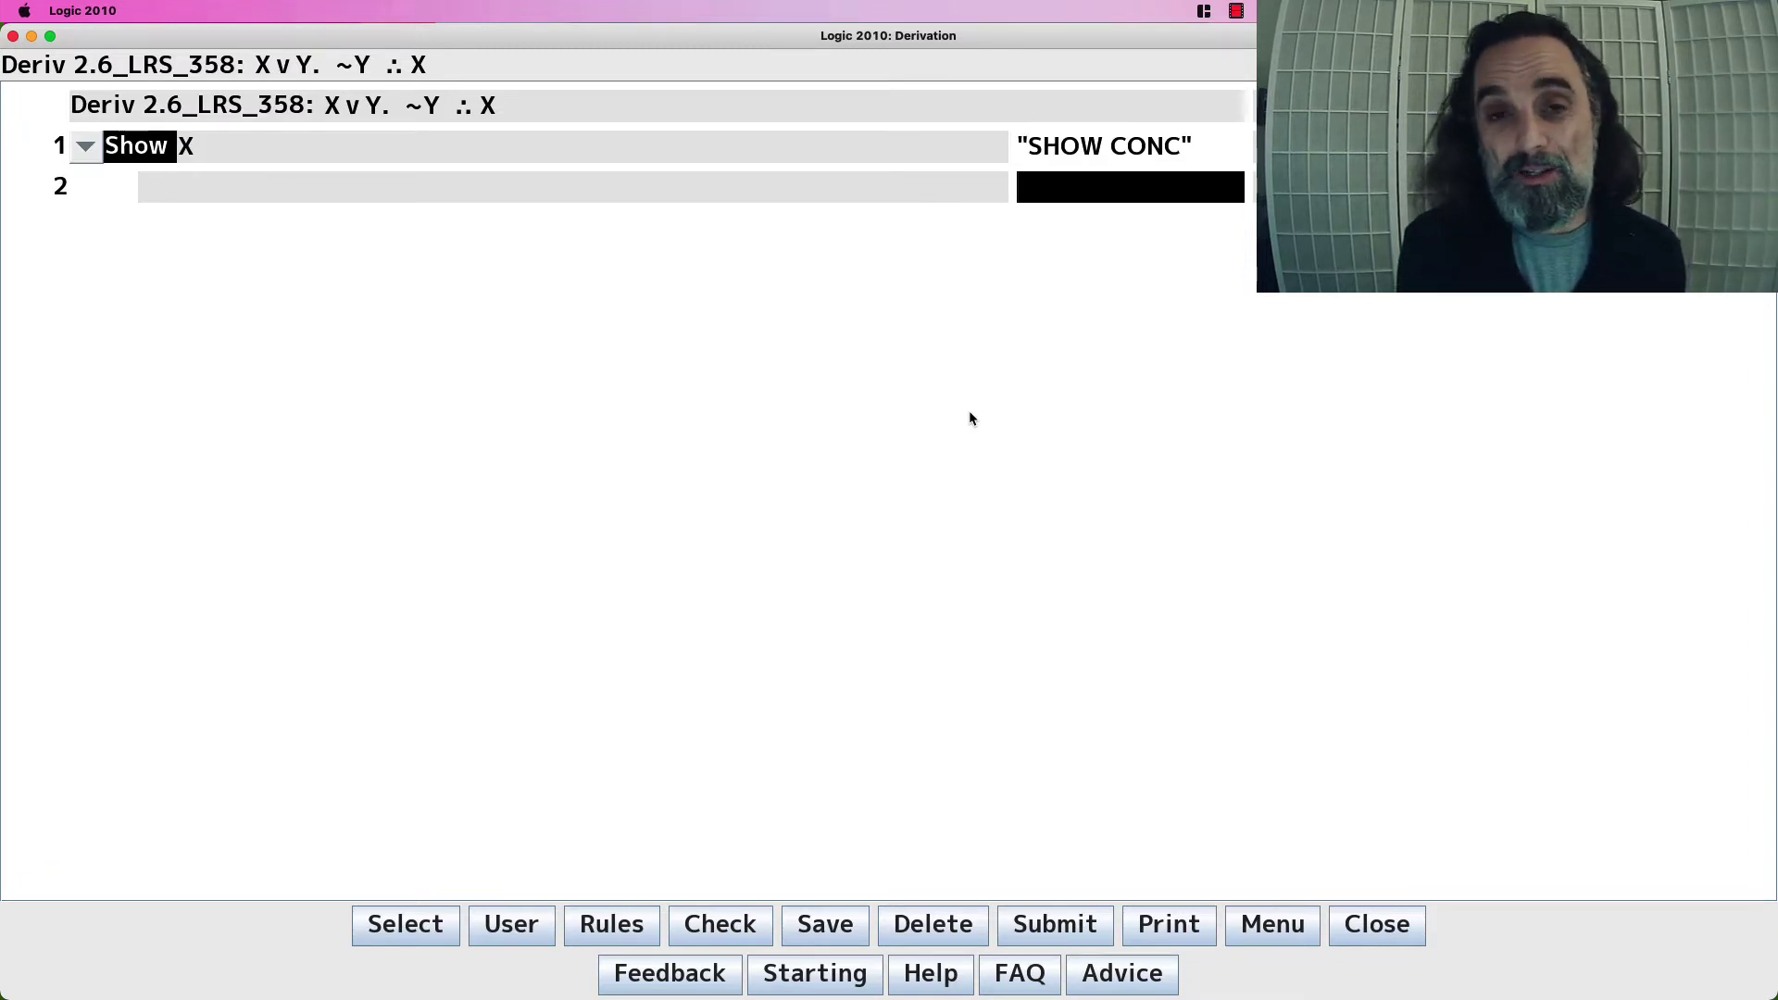
Bring in both premises of the argument, using PR1 on line 2 and PR2 on line 3
type("PR1")
key("Return")
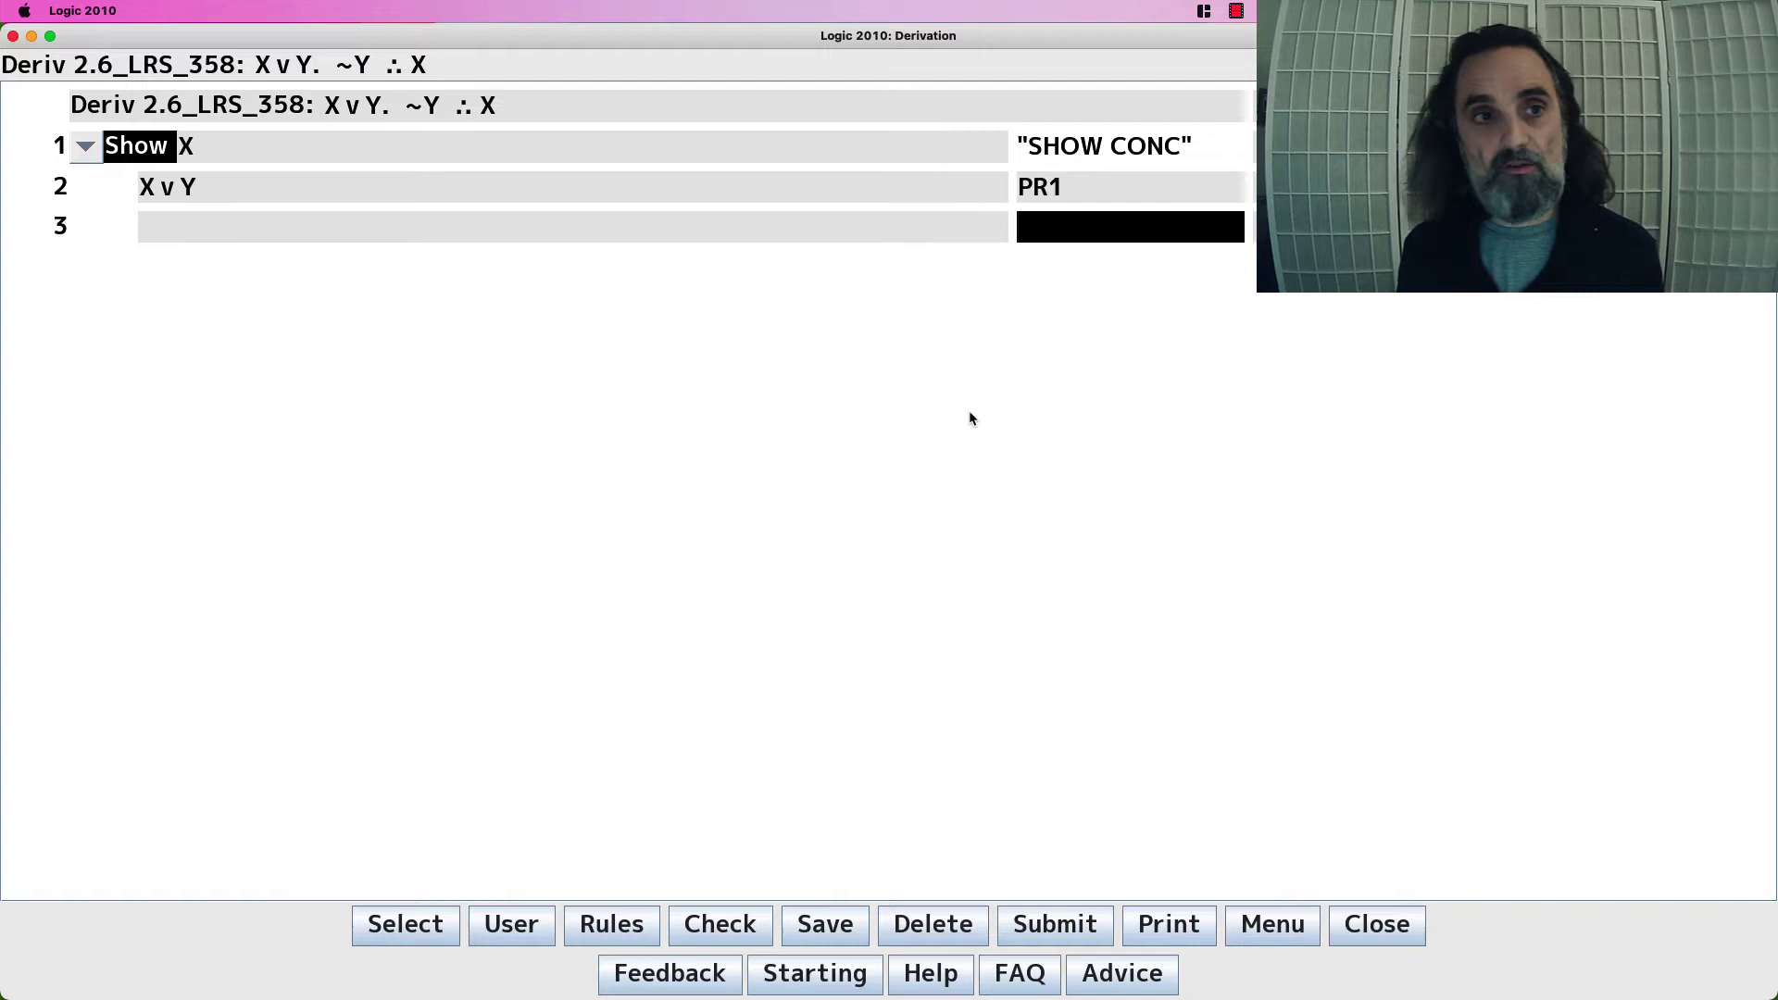
type("PR2")
key("Return")
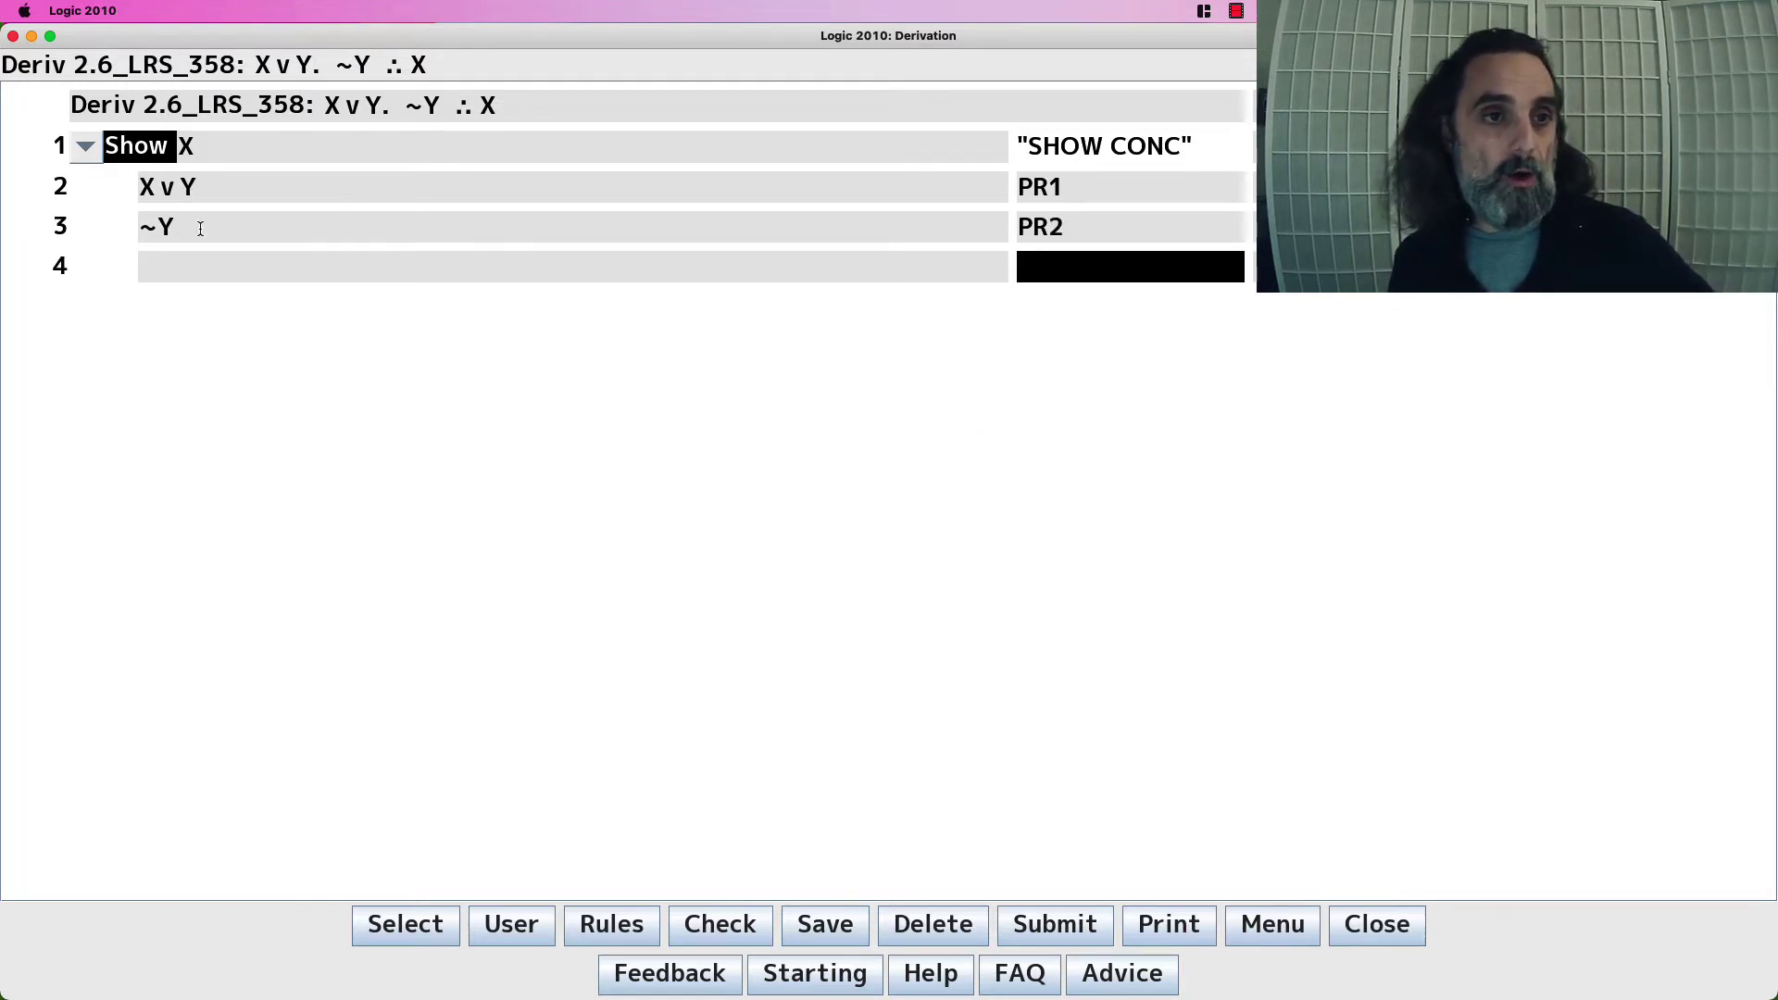
Derive X on line 4 with 2 3 MTP and close the derivation with 4 DD
left_click(188, 186)
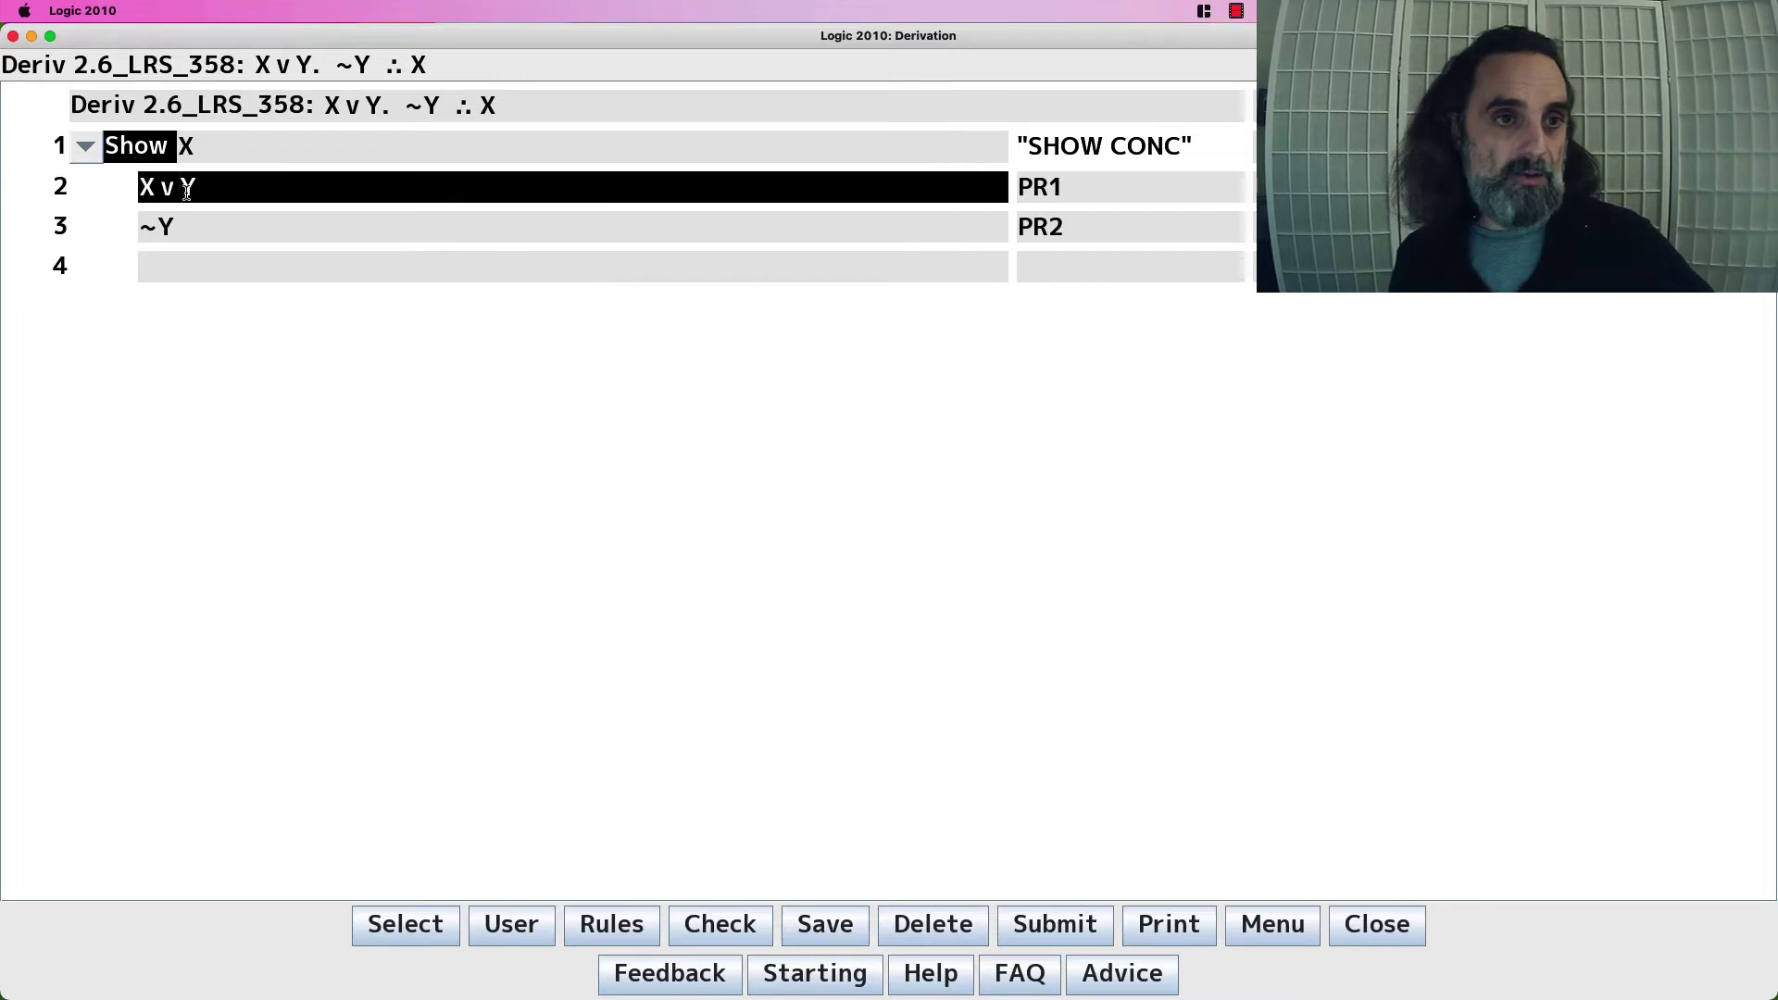
left_click(1056, 269)
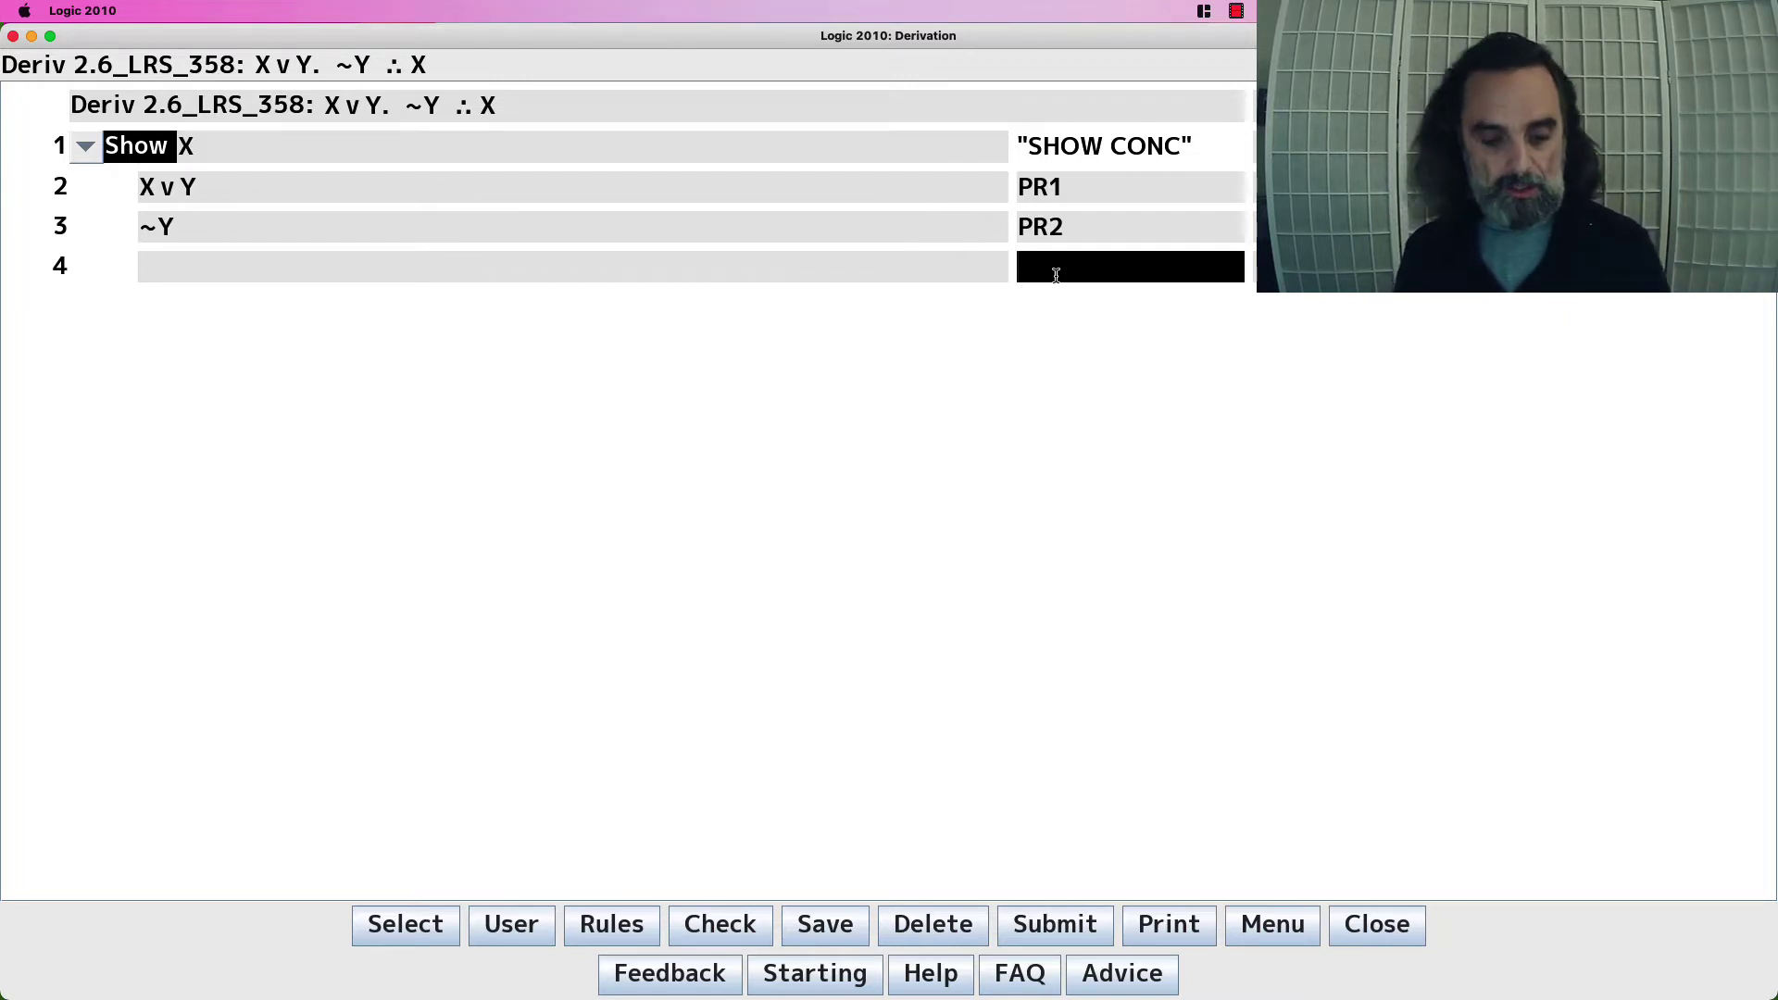
type("2 3 MTP")
key("Return")
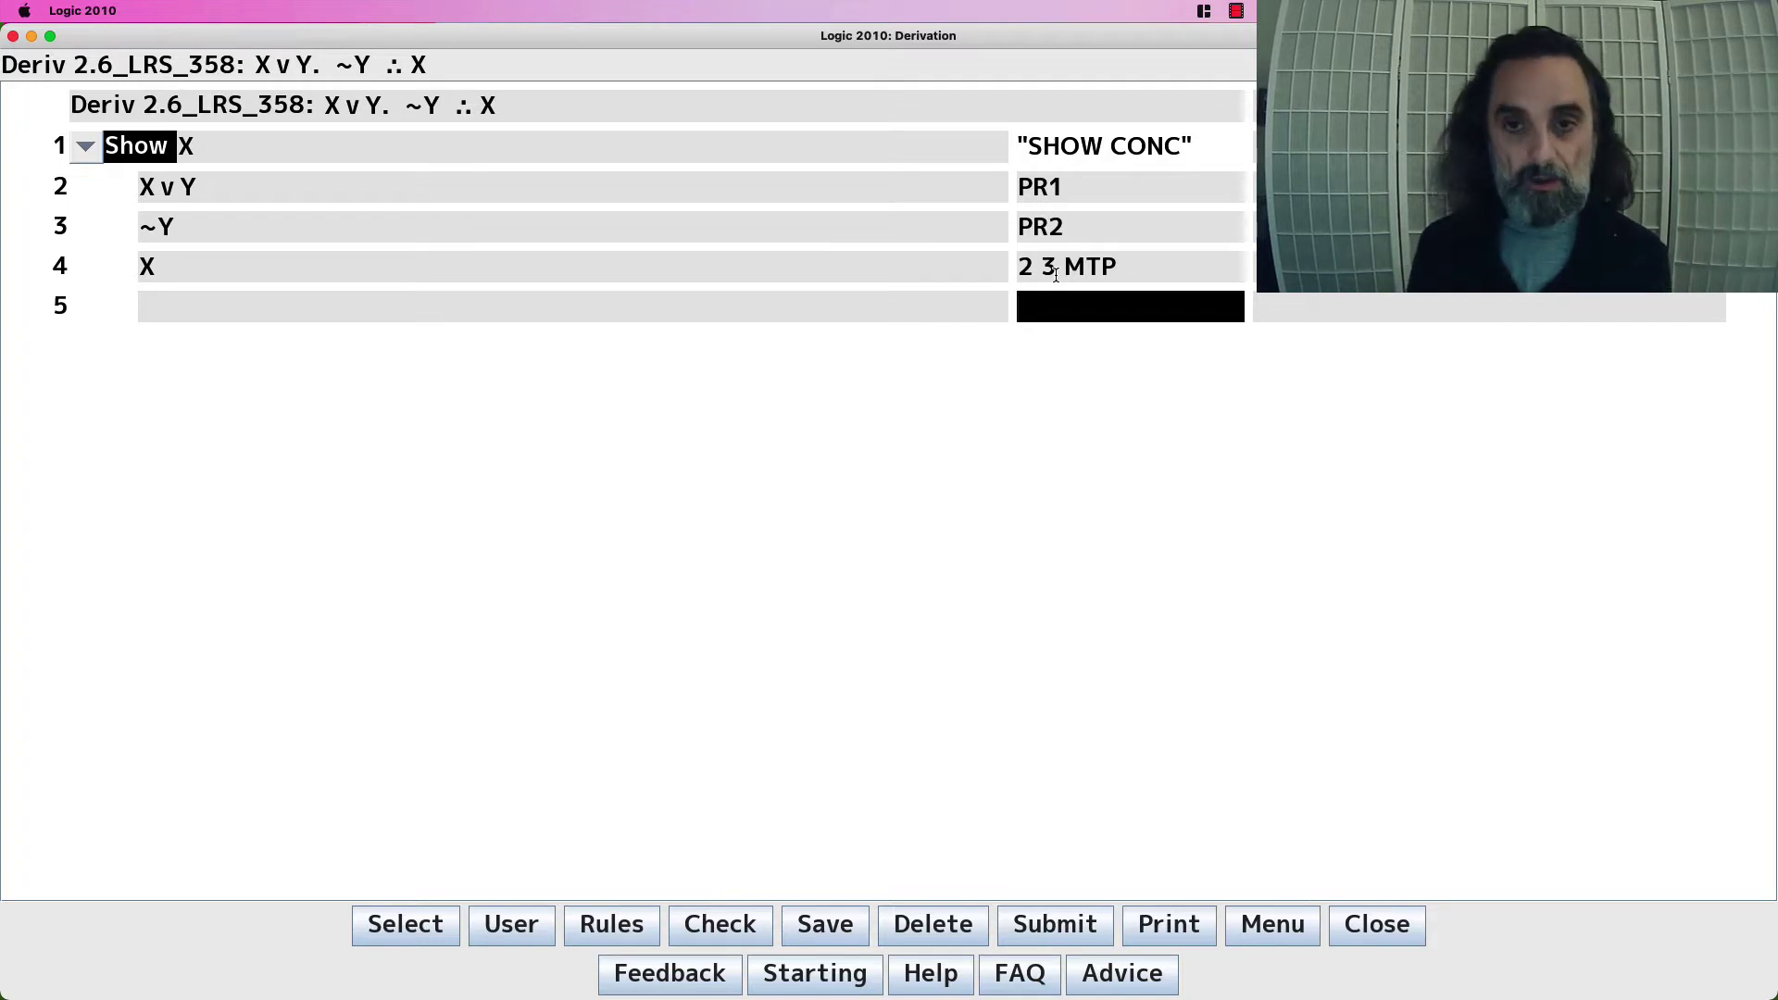
type("4 DD")
key("Return")
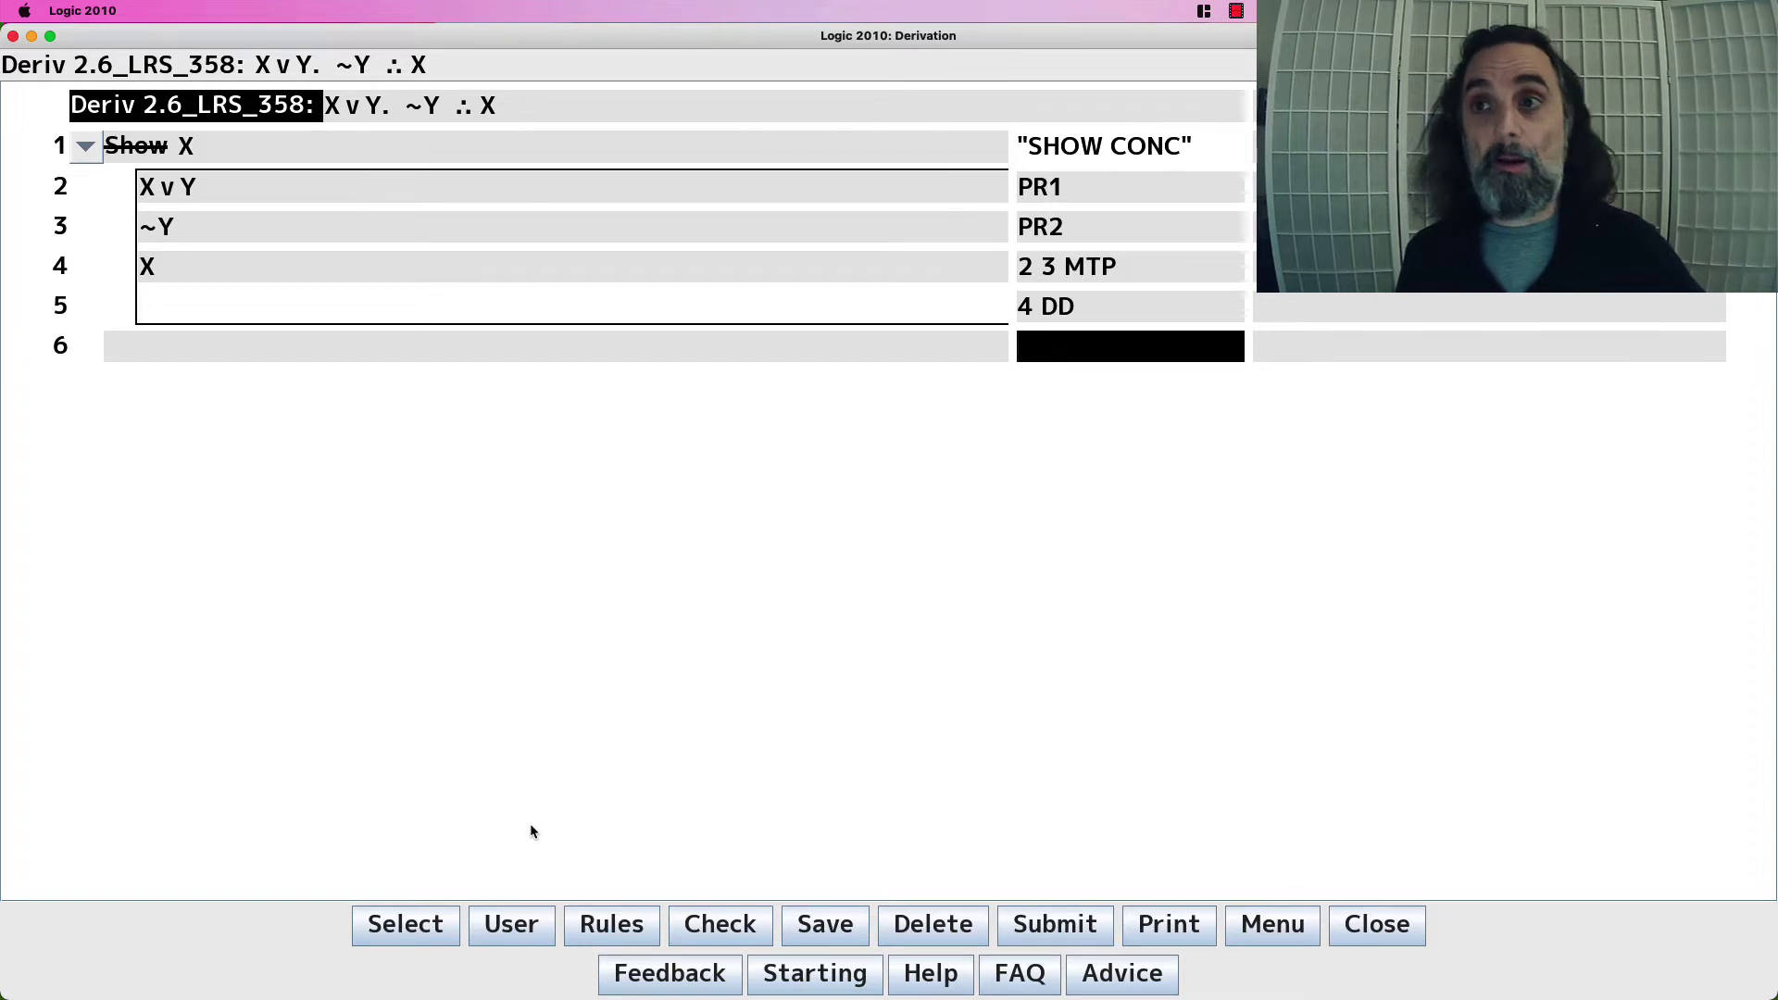
Select the next problem, 2.6_LRS_359, and save the completed derivation of 2.6_LRS_358
left_click(410, 921)
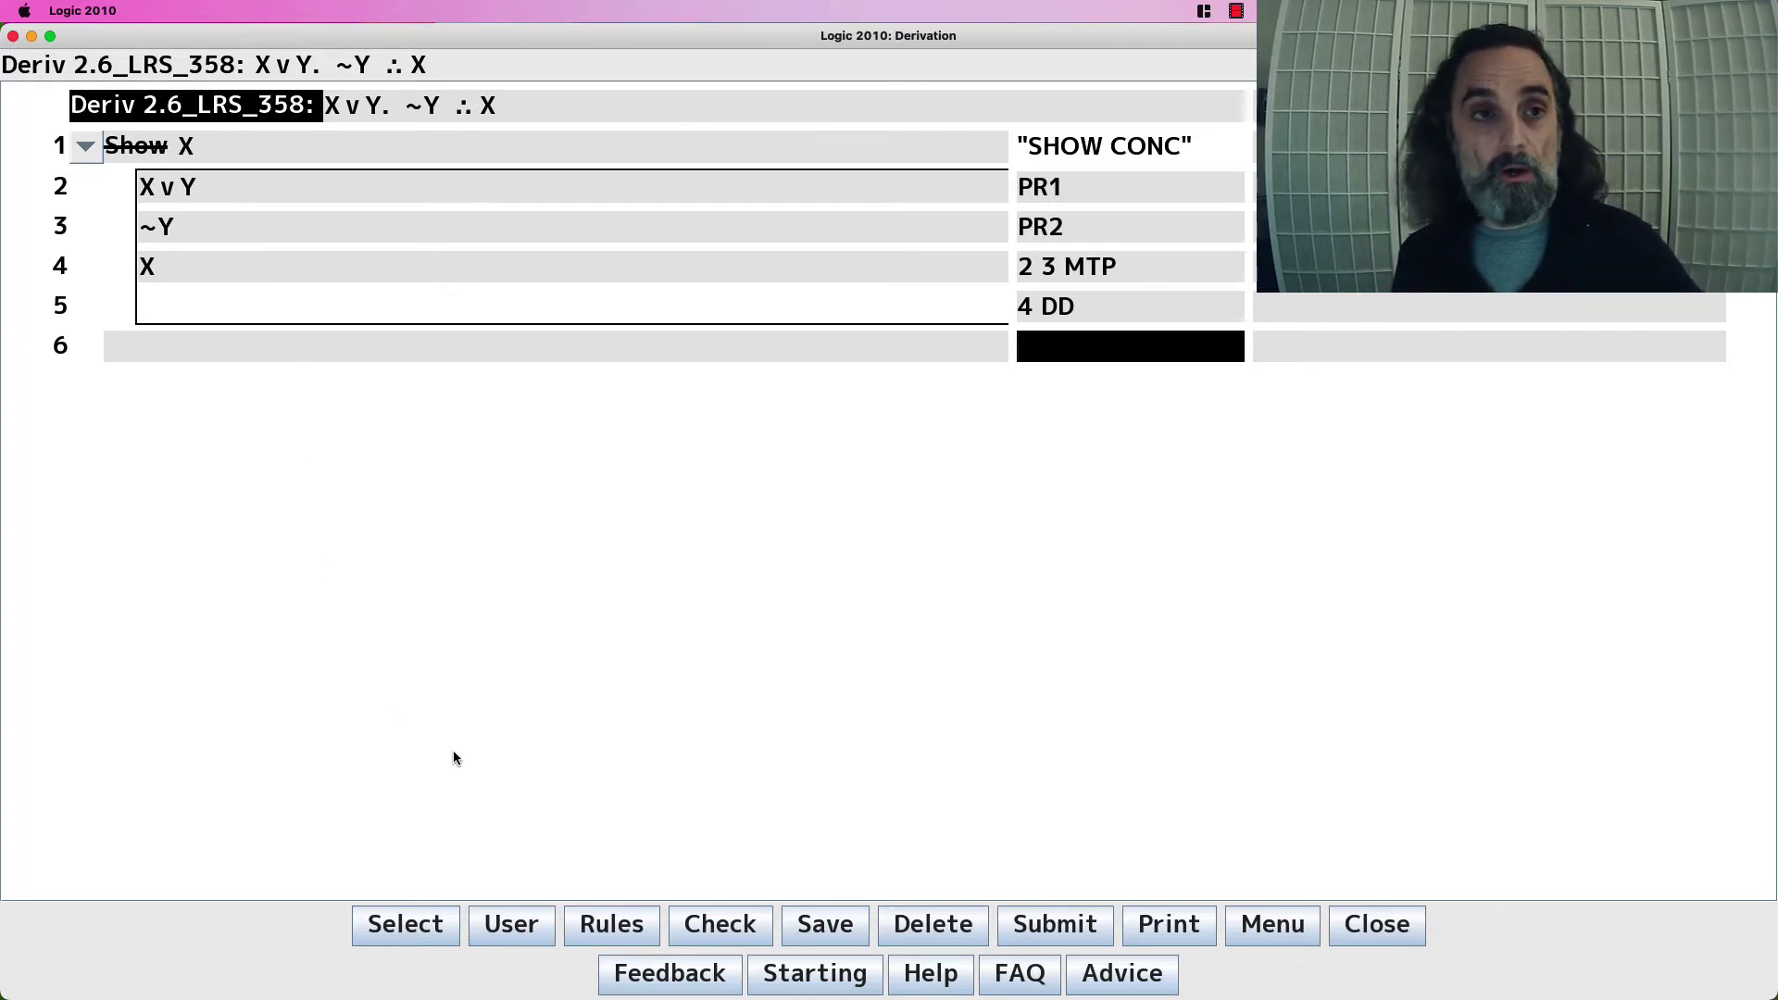
left_click(441, 931)
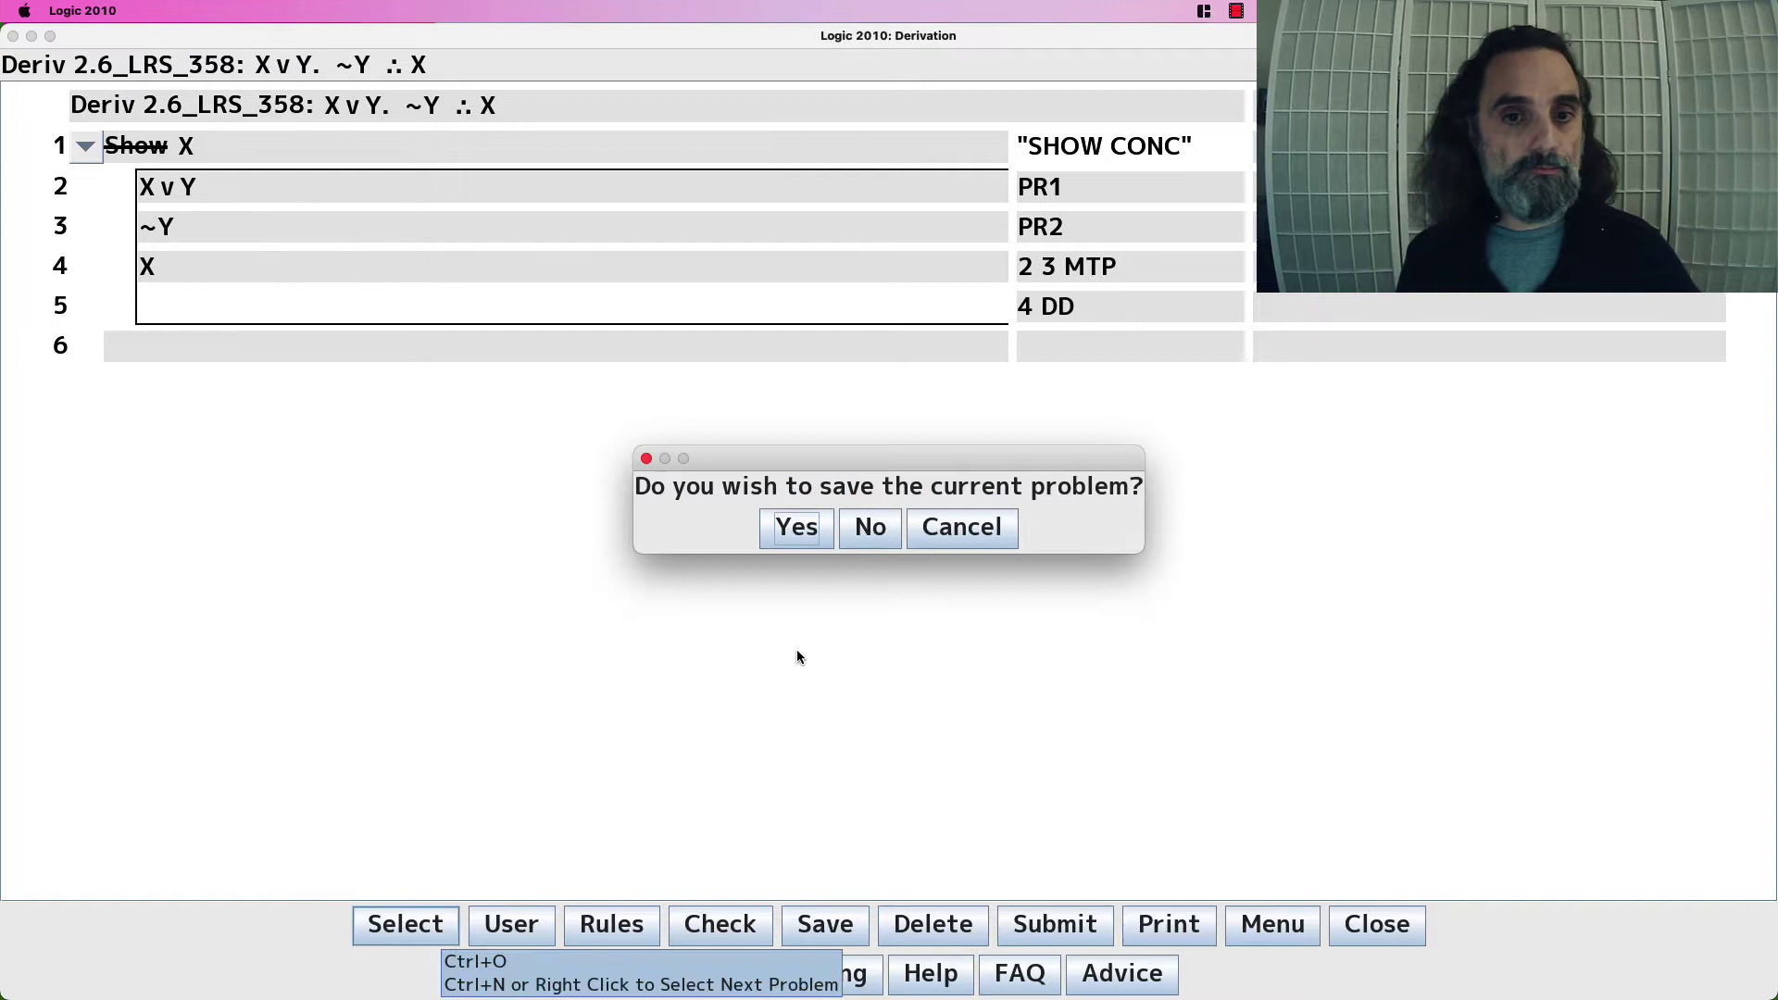
left_click(794, 529)
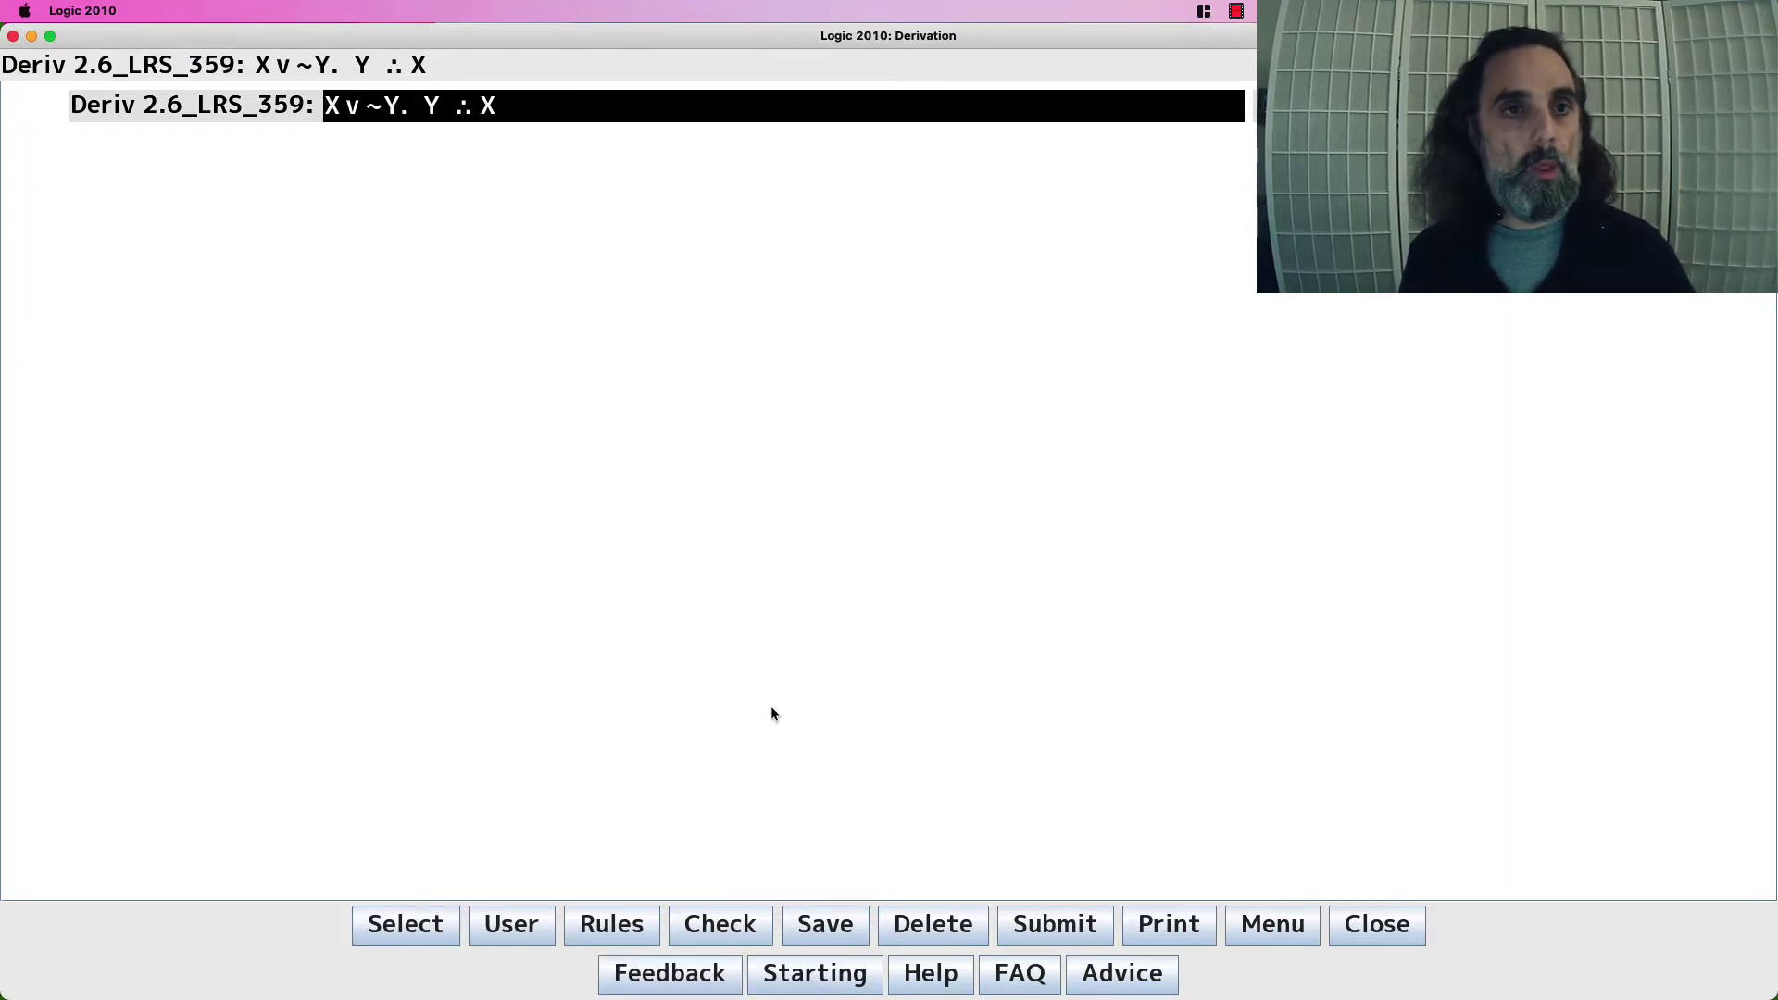
Start the derivation of 2.6_LRS_359 with SHOW CONC and bring in its premises with PR1 and PR2
key("Return")
type("SHOW CONC")
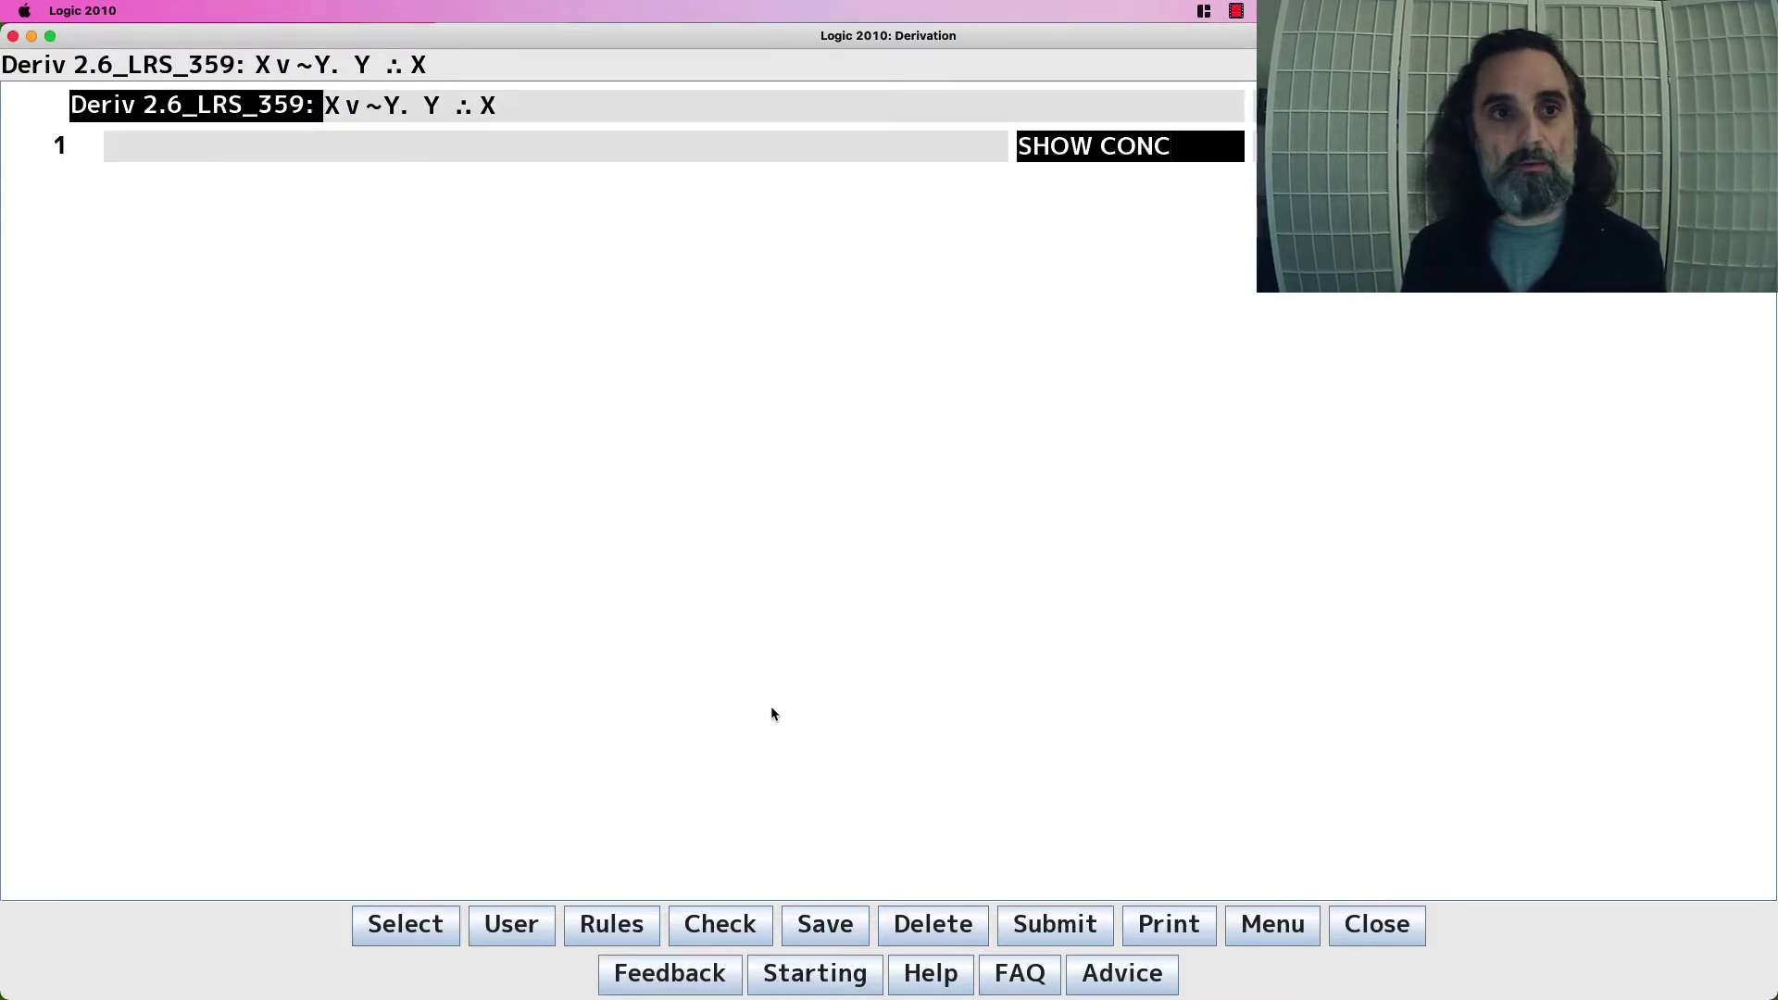
key("Return")
type("PR1")
key("Return")
type("PR2")
key("Return")
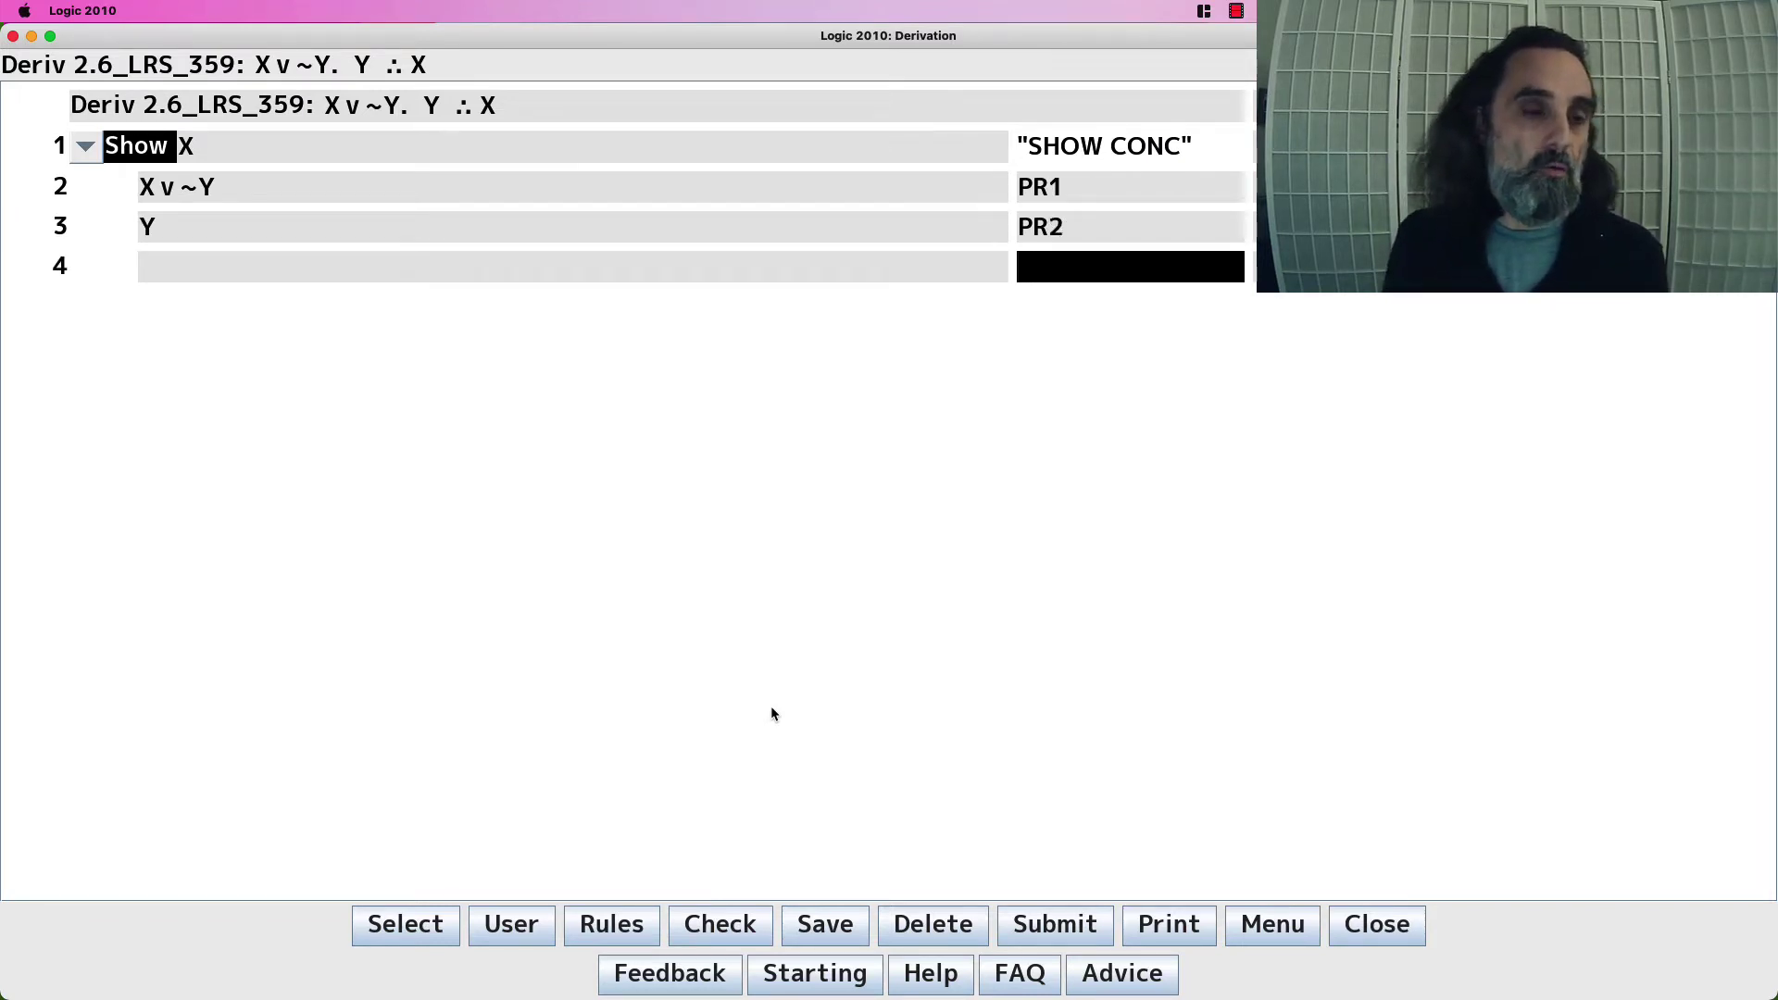
Try to justify line 4 with 2 3 MTP, and clear that justification
type("2 3 MTP")
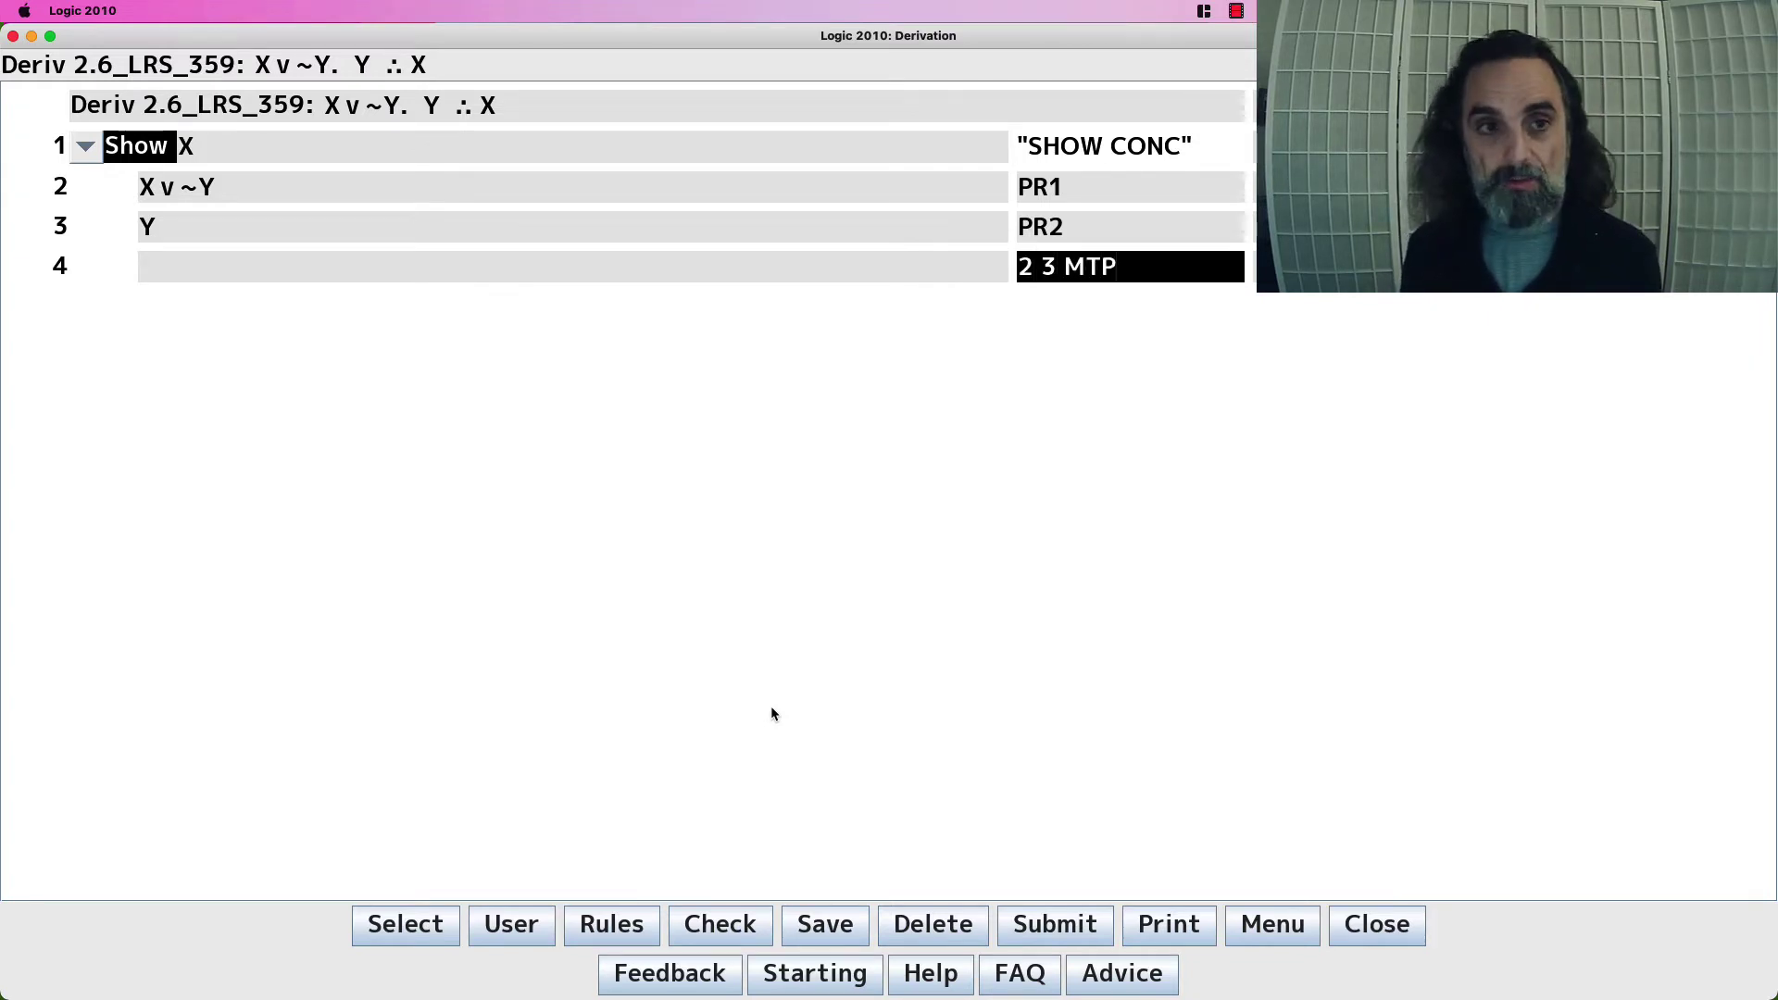
key("Return")
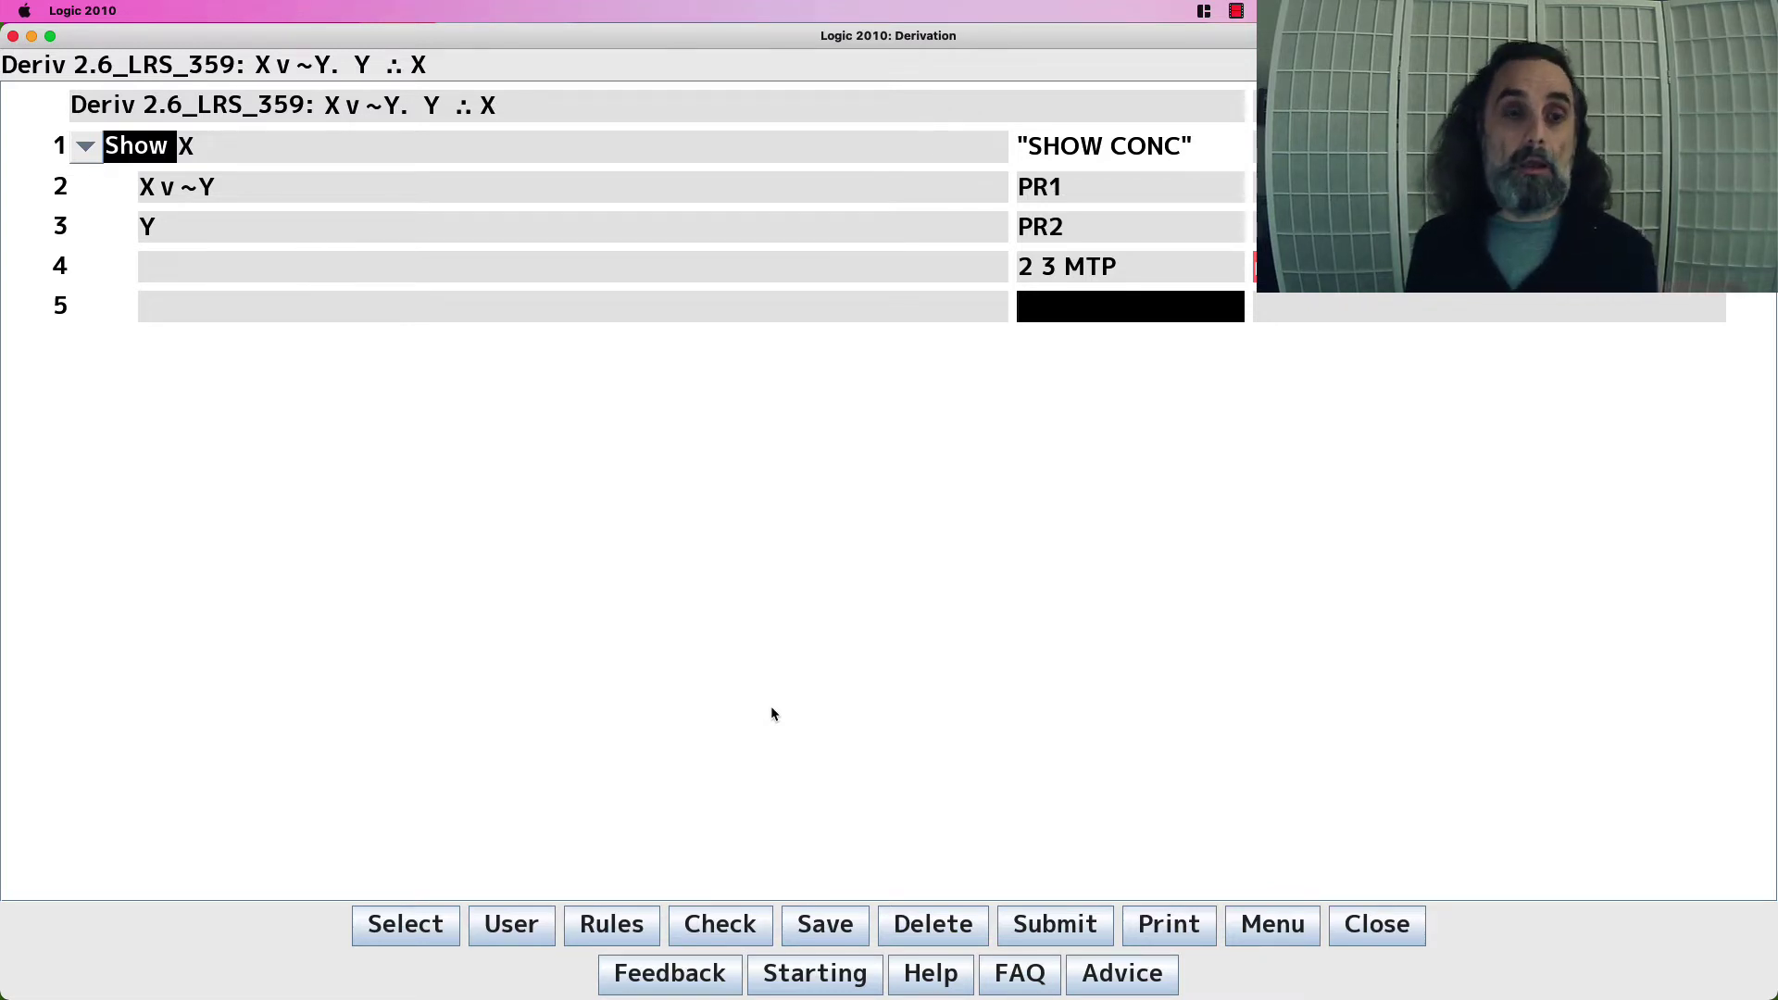
key("Up")
key("BackSpace")
key("BackSpace")
key("BackSpace")
key("BackSpace")
key("BackSpace")
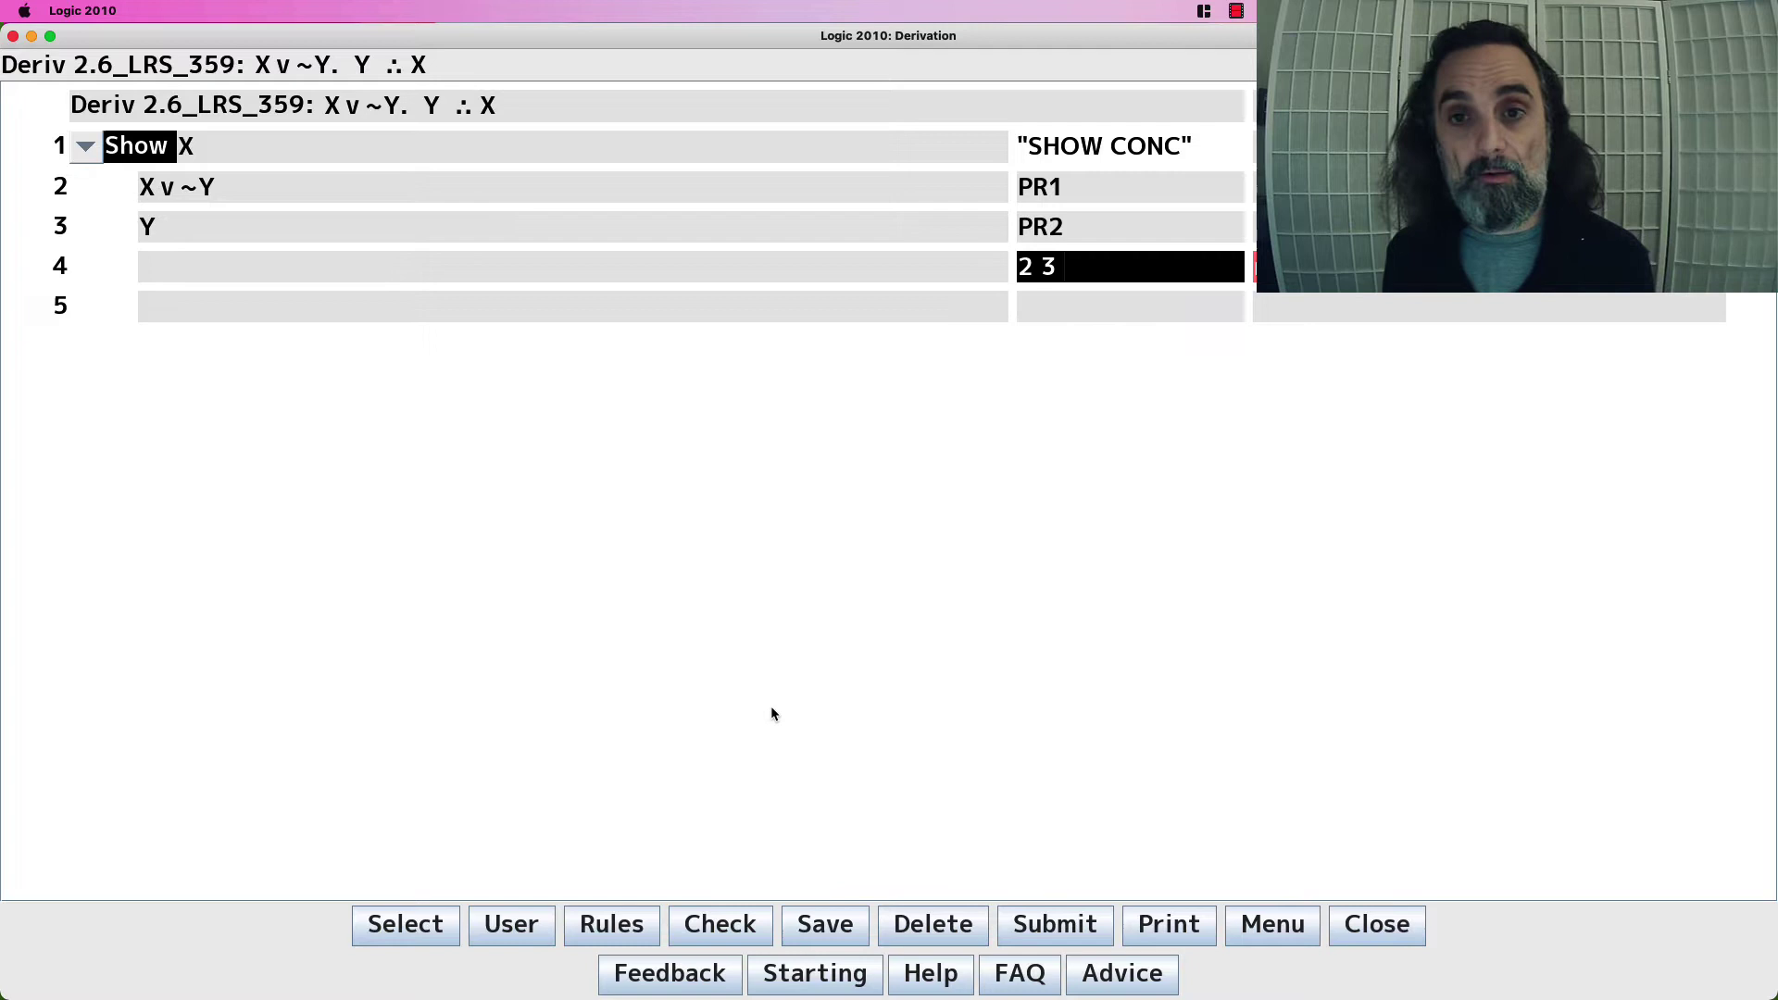
type("DN")
key("BackSpace")
key("BackSpace")
key("BackSpace")
key("BackSpace")
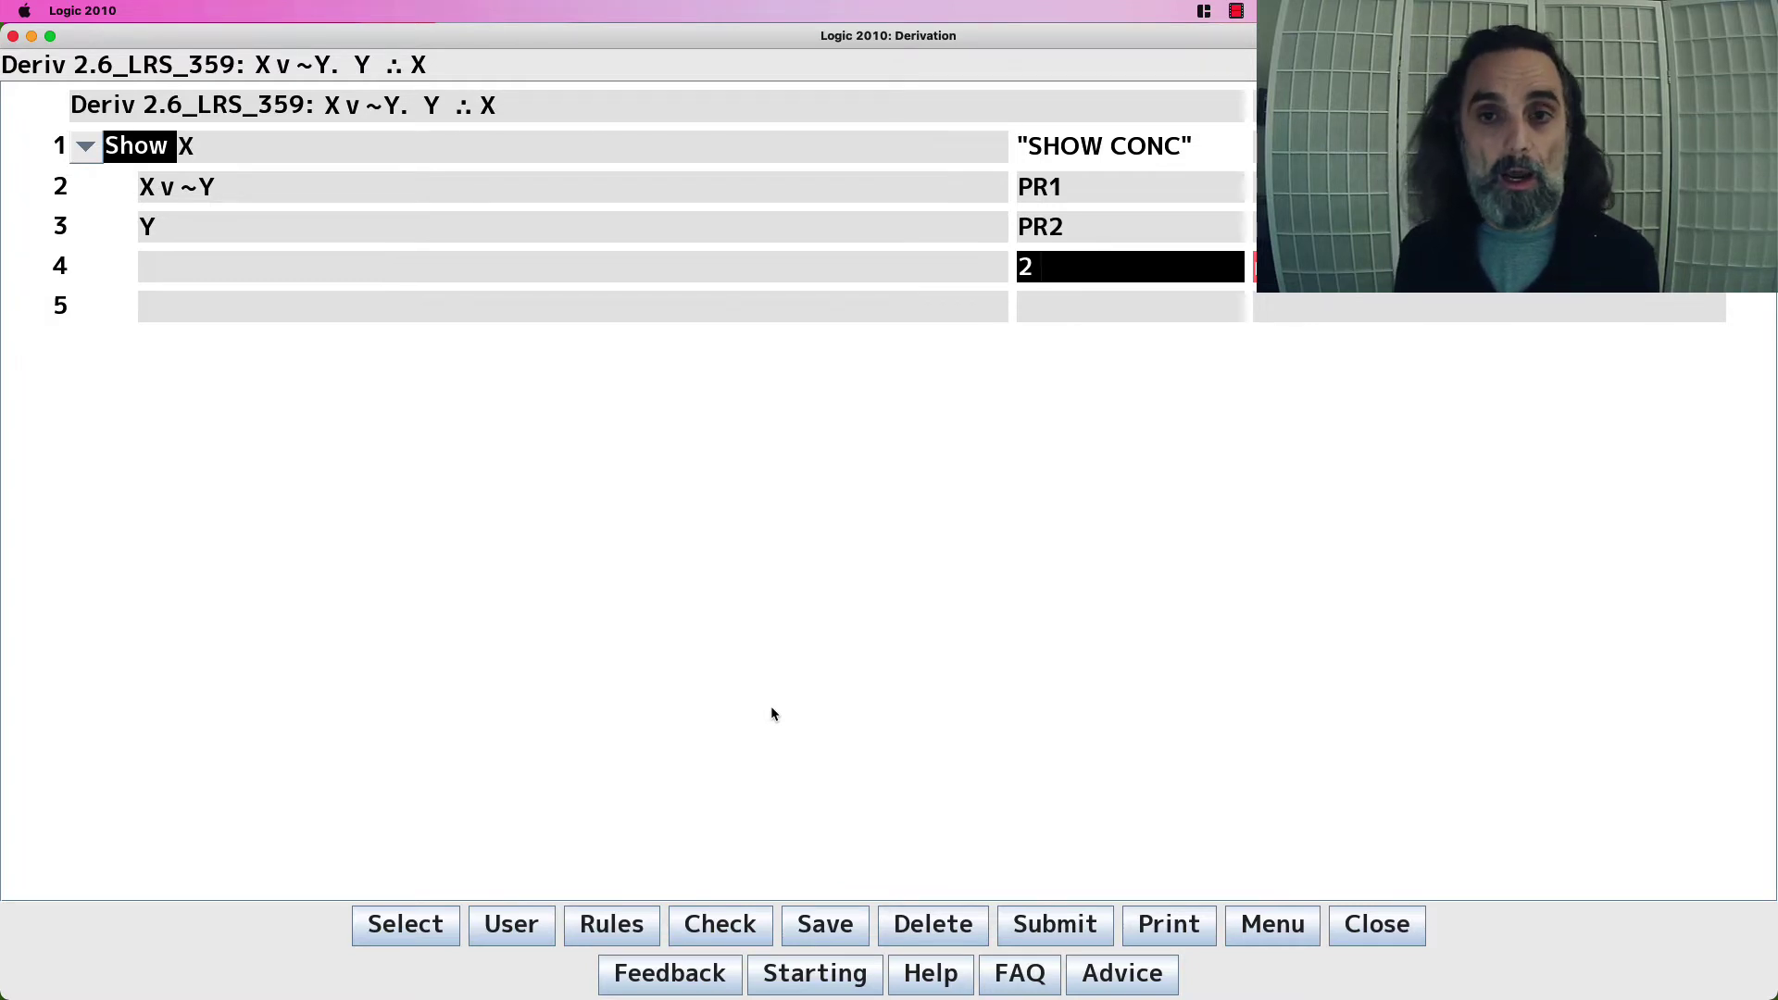
Derive ~~Y on line 4 by applying double negation to line 3, entered as 3 DN
type("3 D")
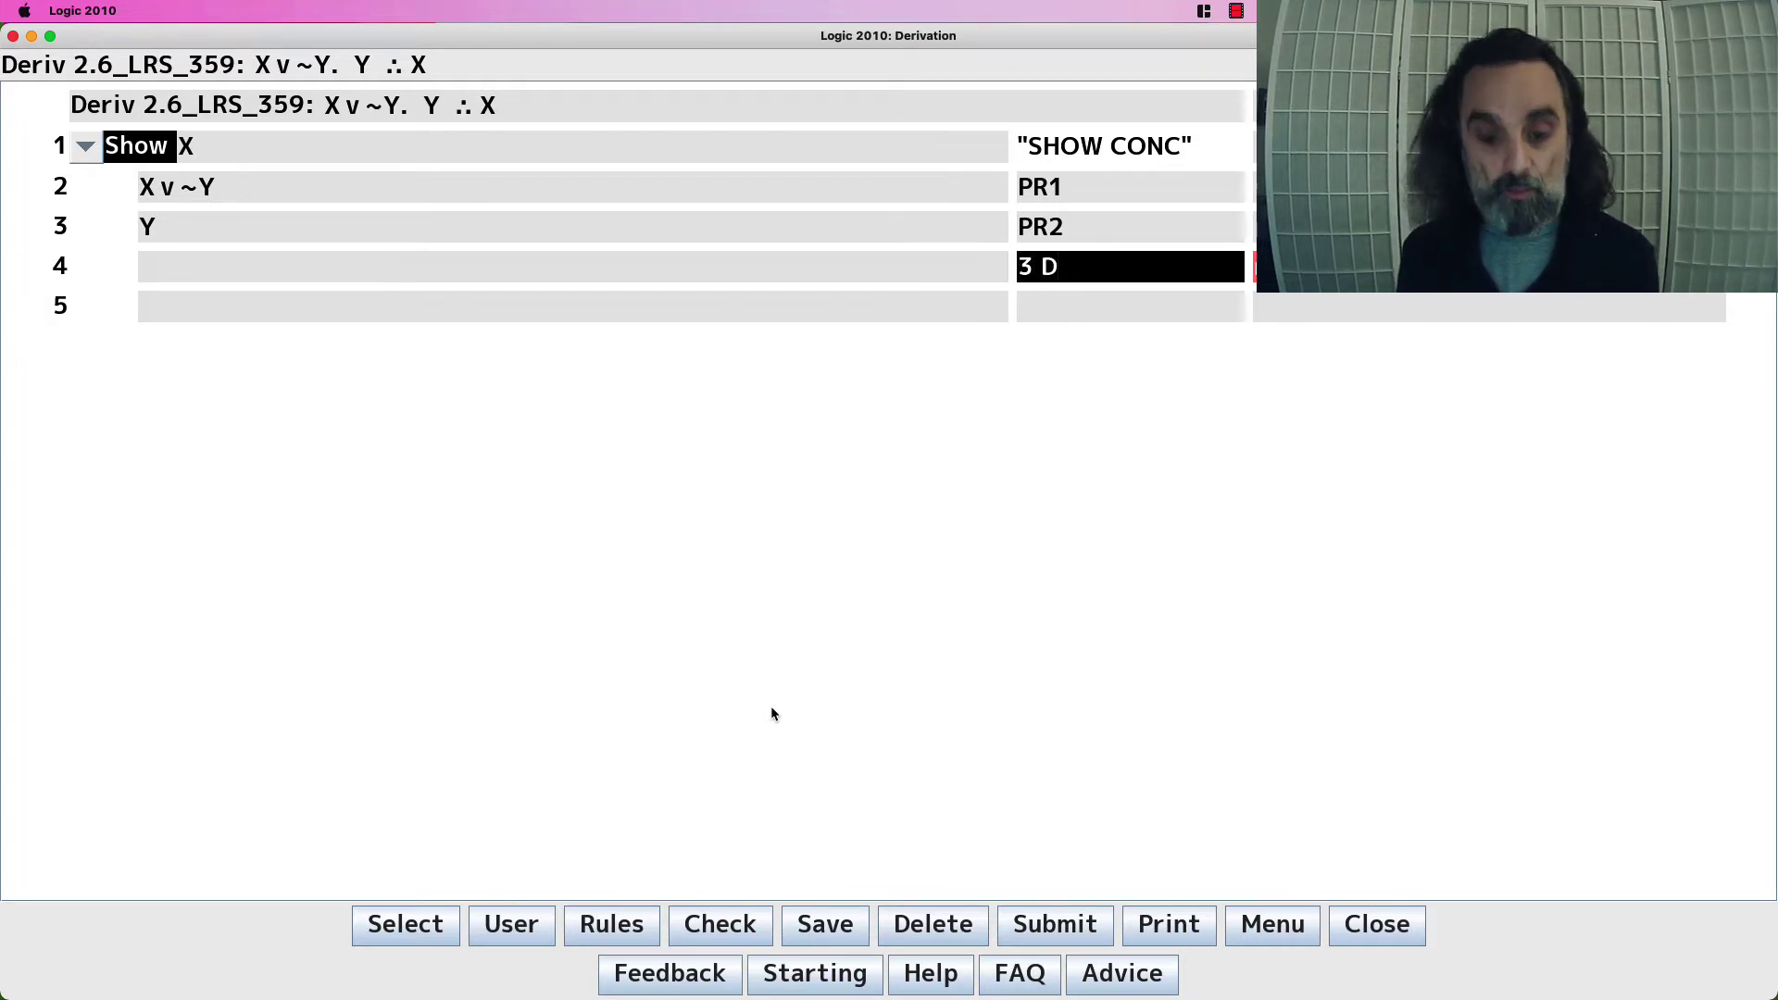
type("N")
key("Return")
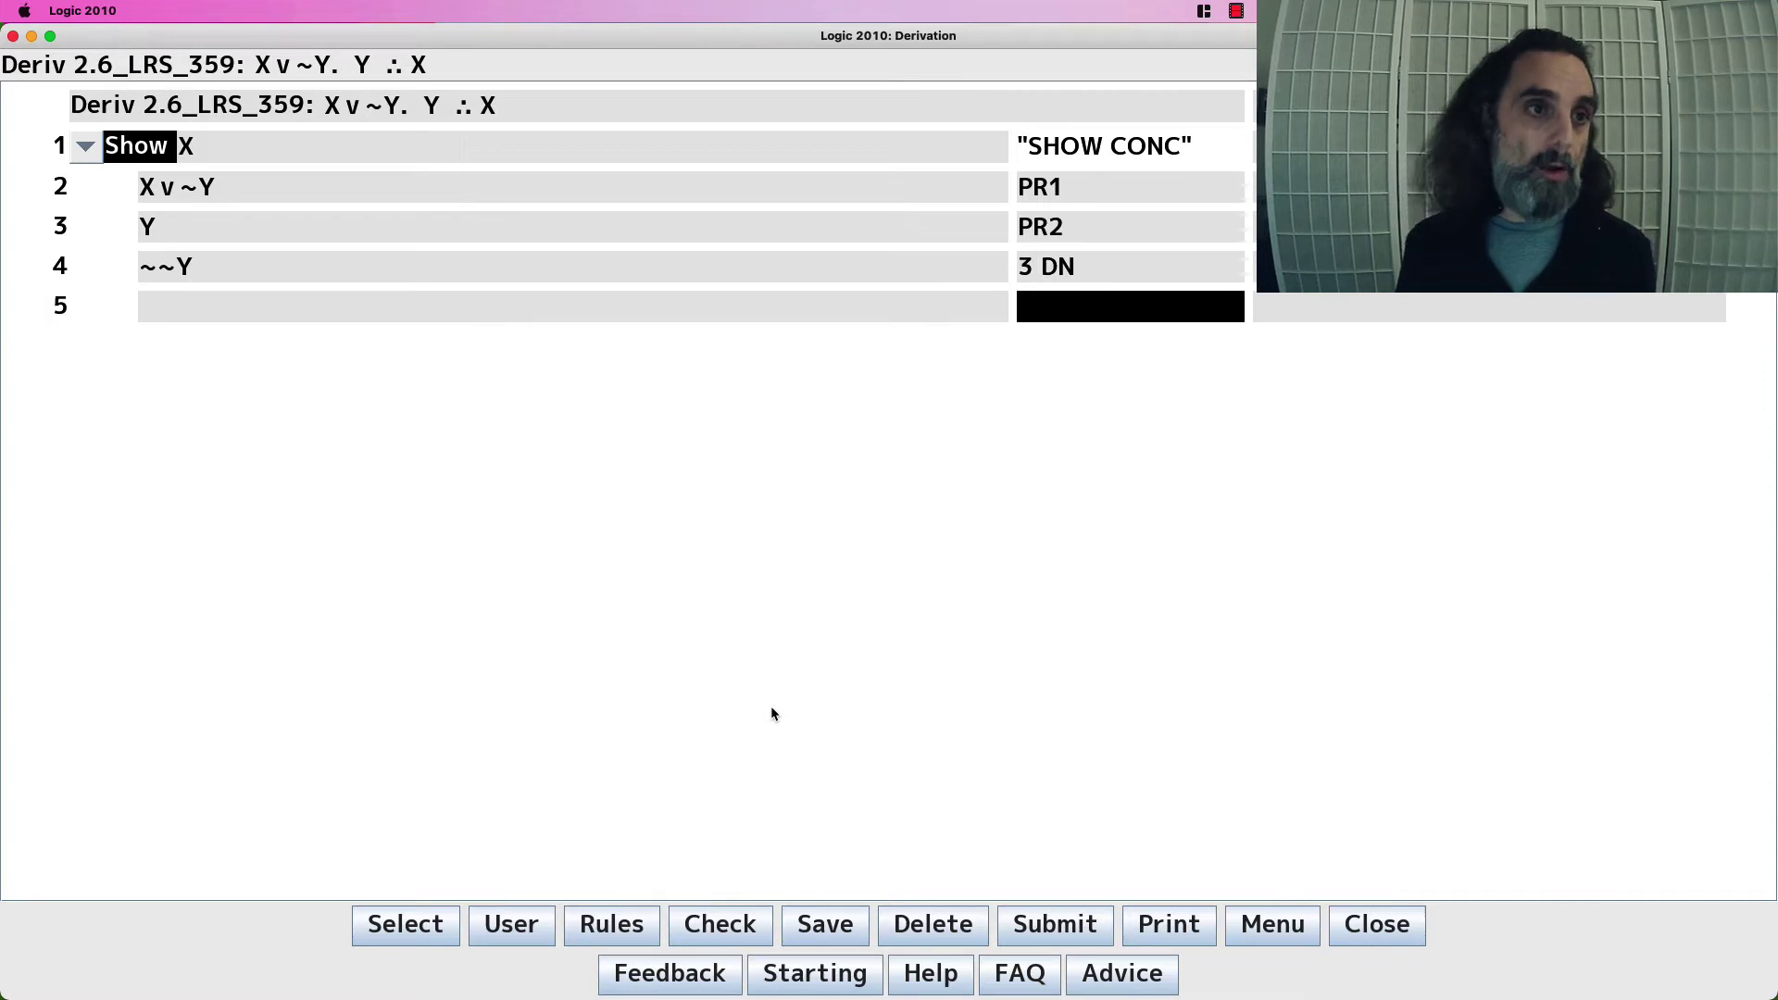
Derive X on line 5 with 2 4 MTP and close the derivation with 5 DD
type("2 4 MTP")
key("Return")
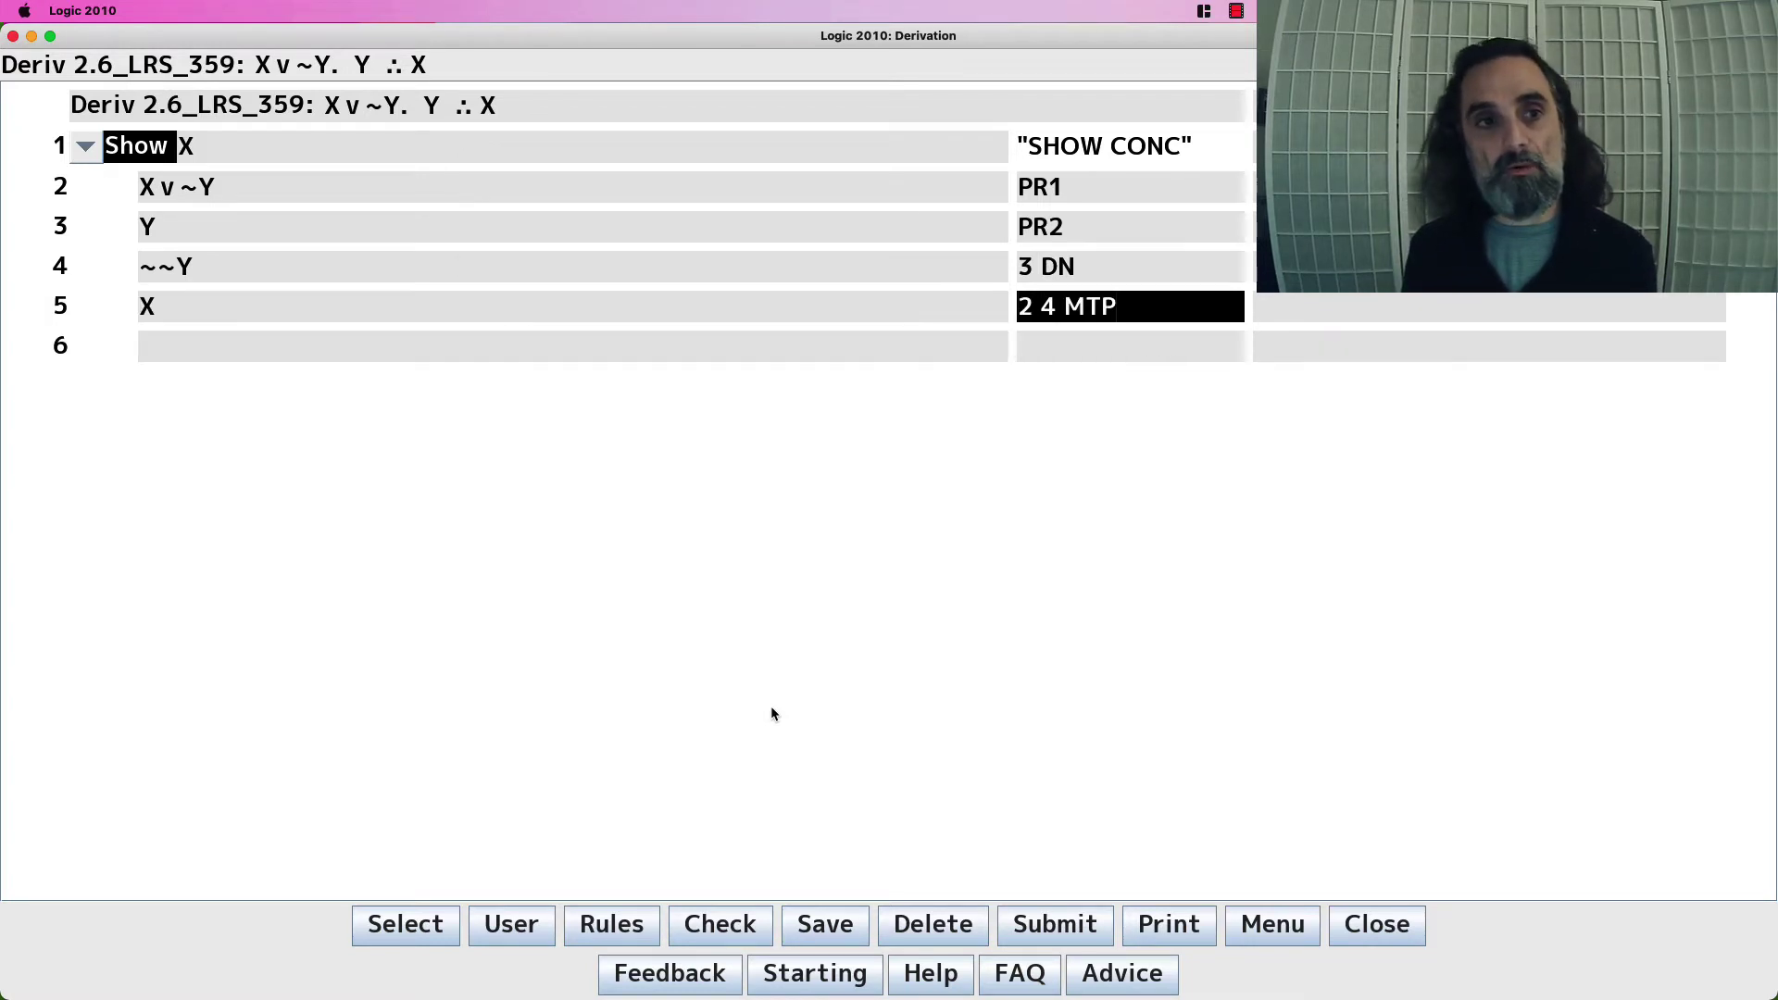
type("5 DD")
key("Return")
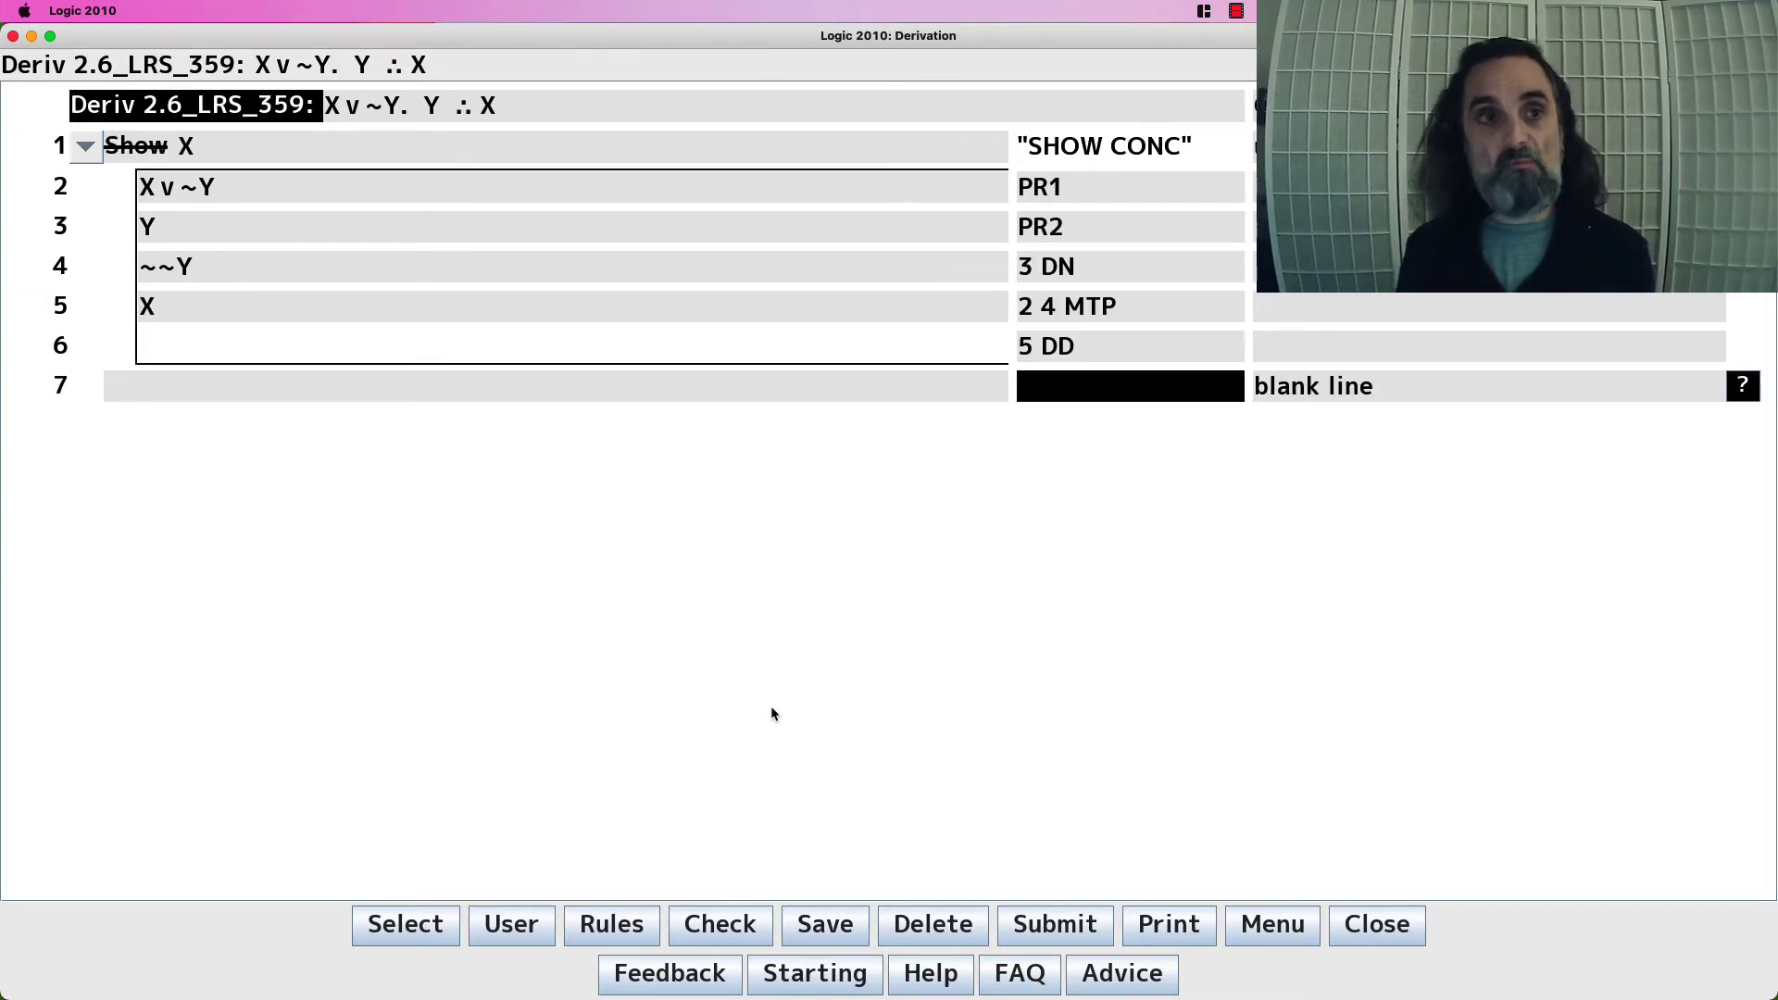
Move on to problem 2.6_LRS_360 and begin its derivation with SHOW CONC on line 1
left_click(431, 930)
key("Return")
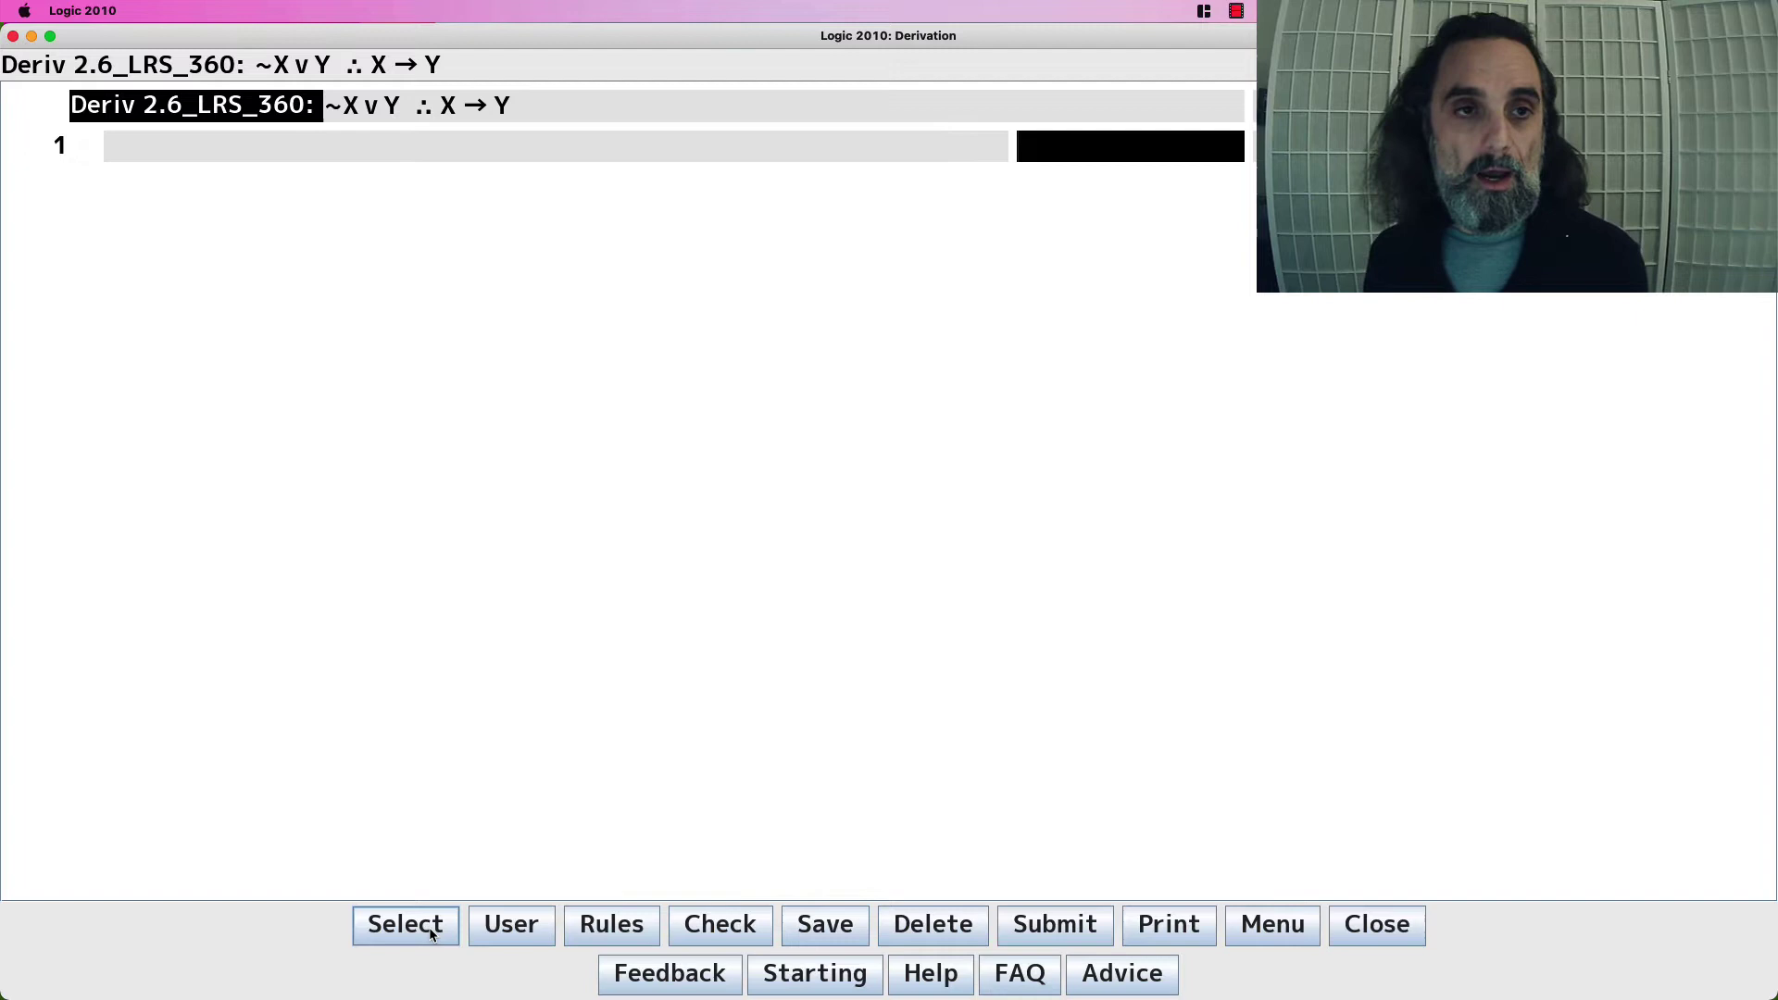
type("SHOW CONC")
key("Return")
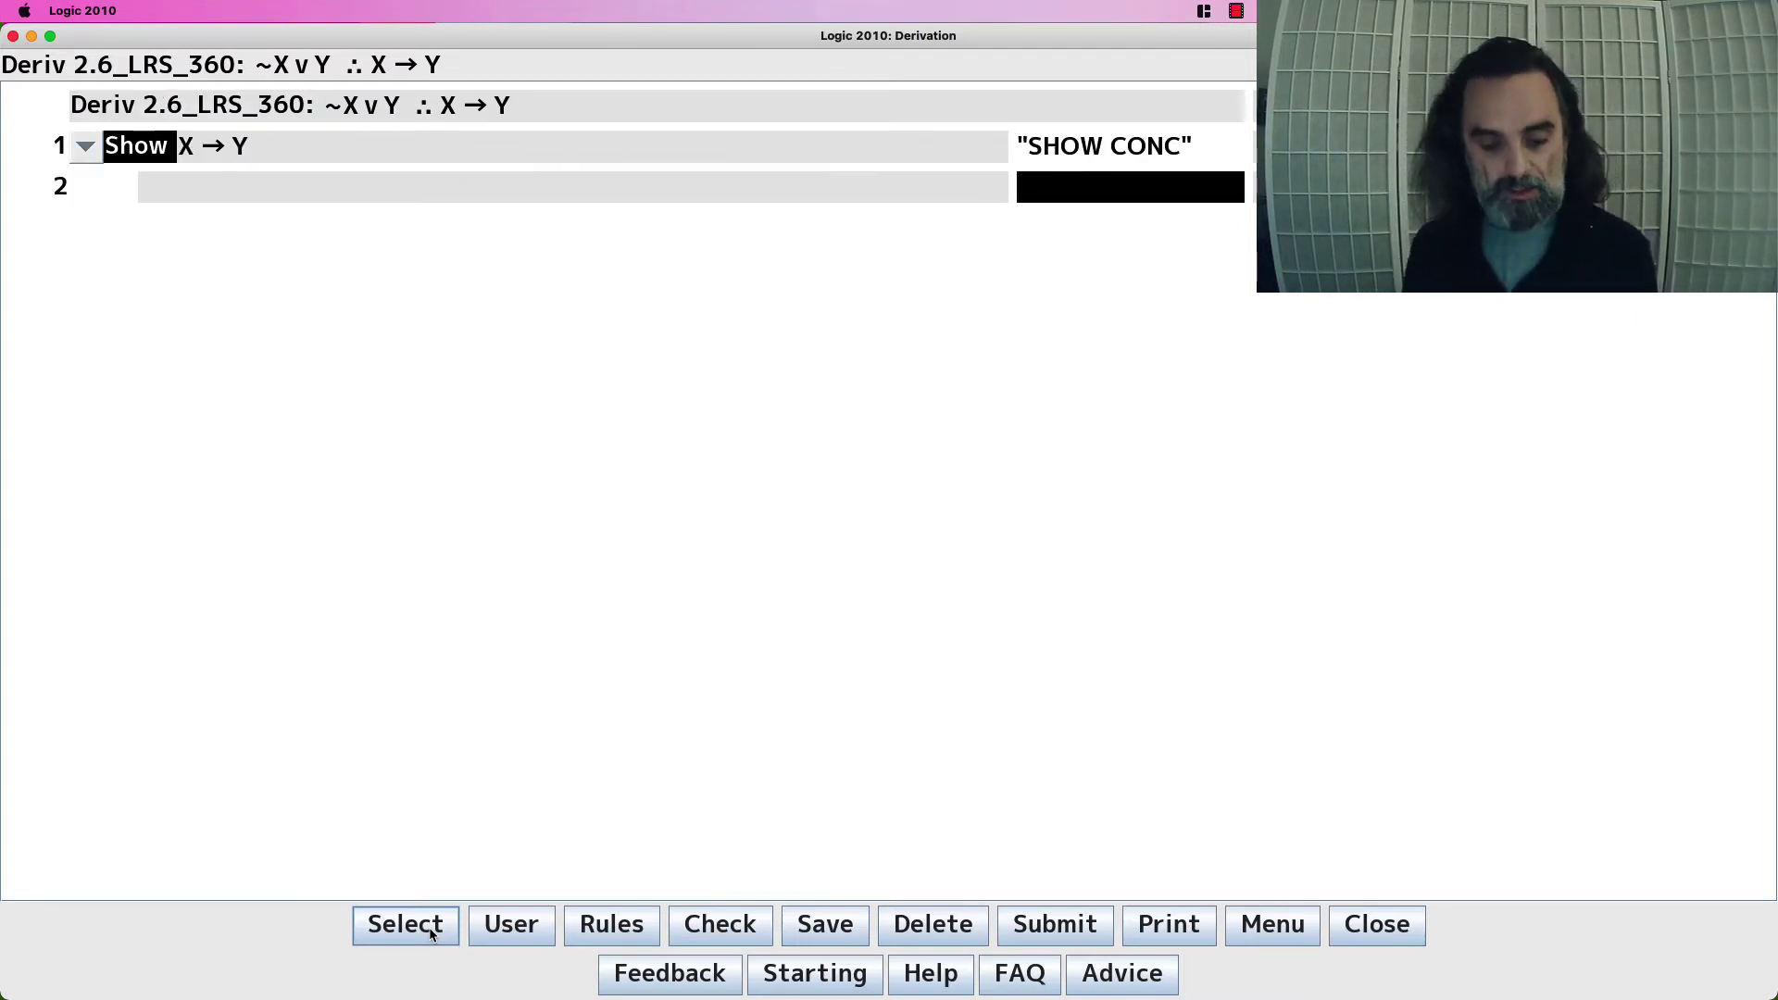
Assume the antecedent with ASS CD on line 2 and bring in the premise with PR on line 3
type("ASS CD")
key("Return")
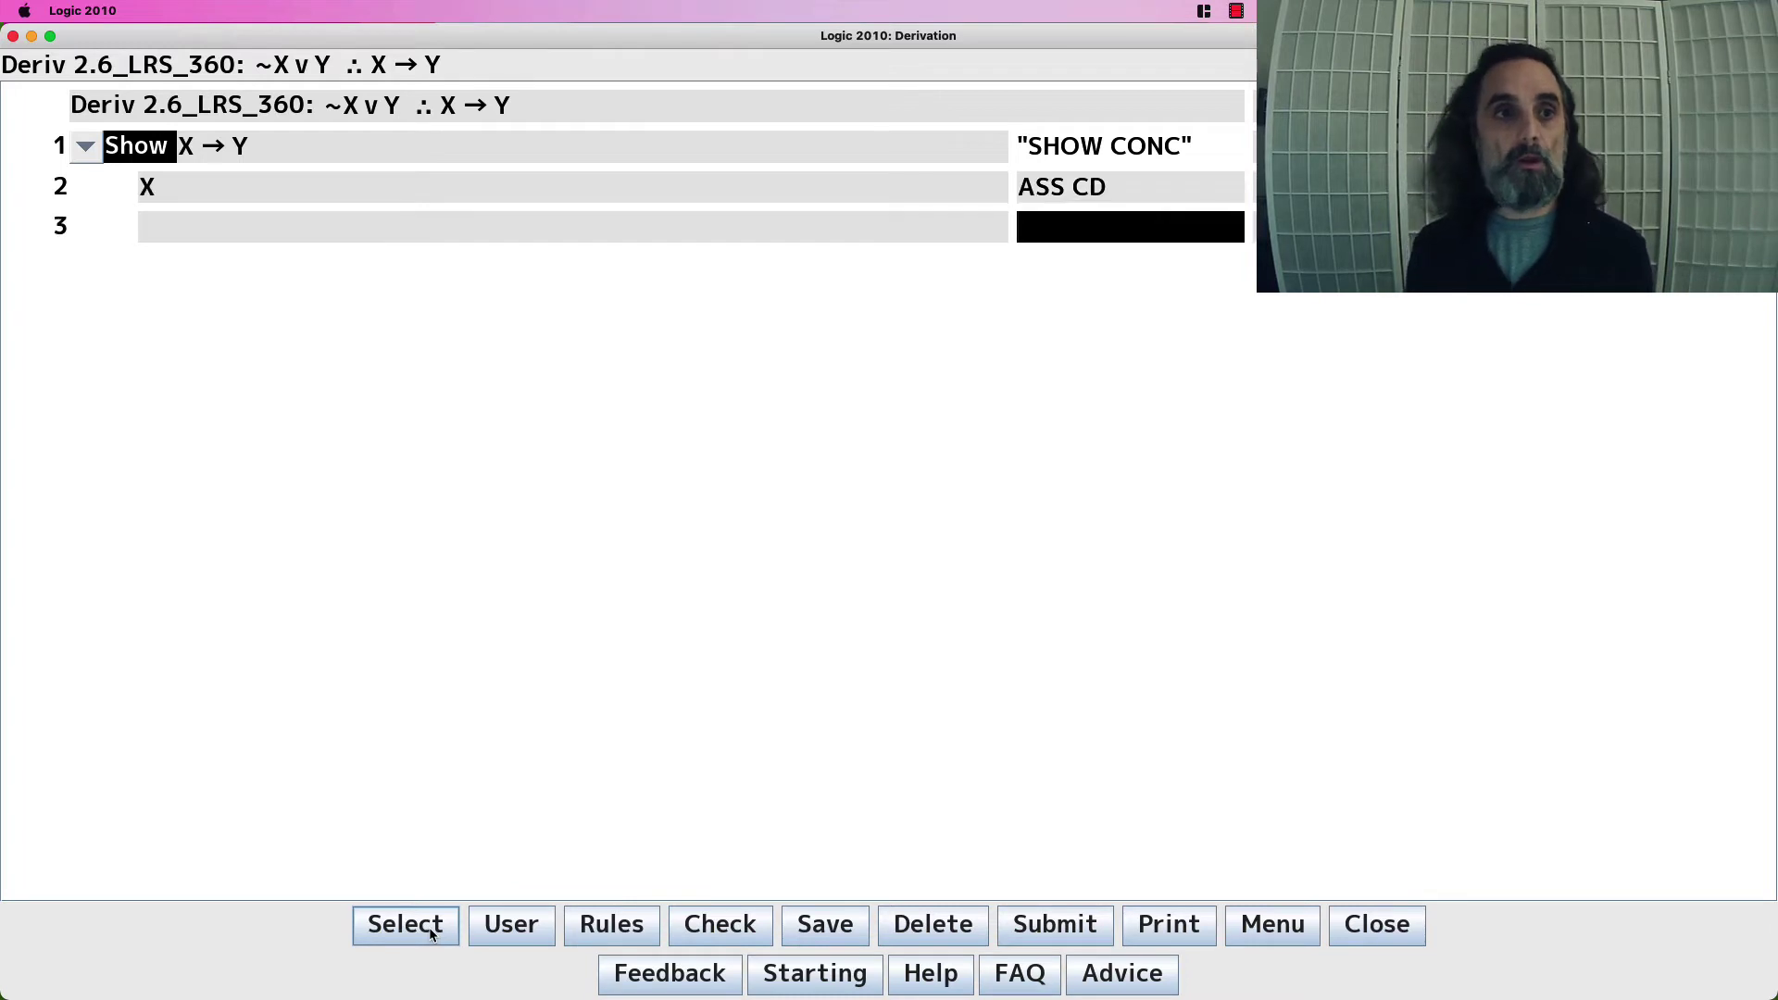
type("PR")
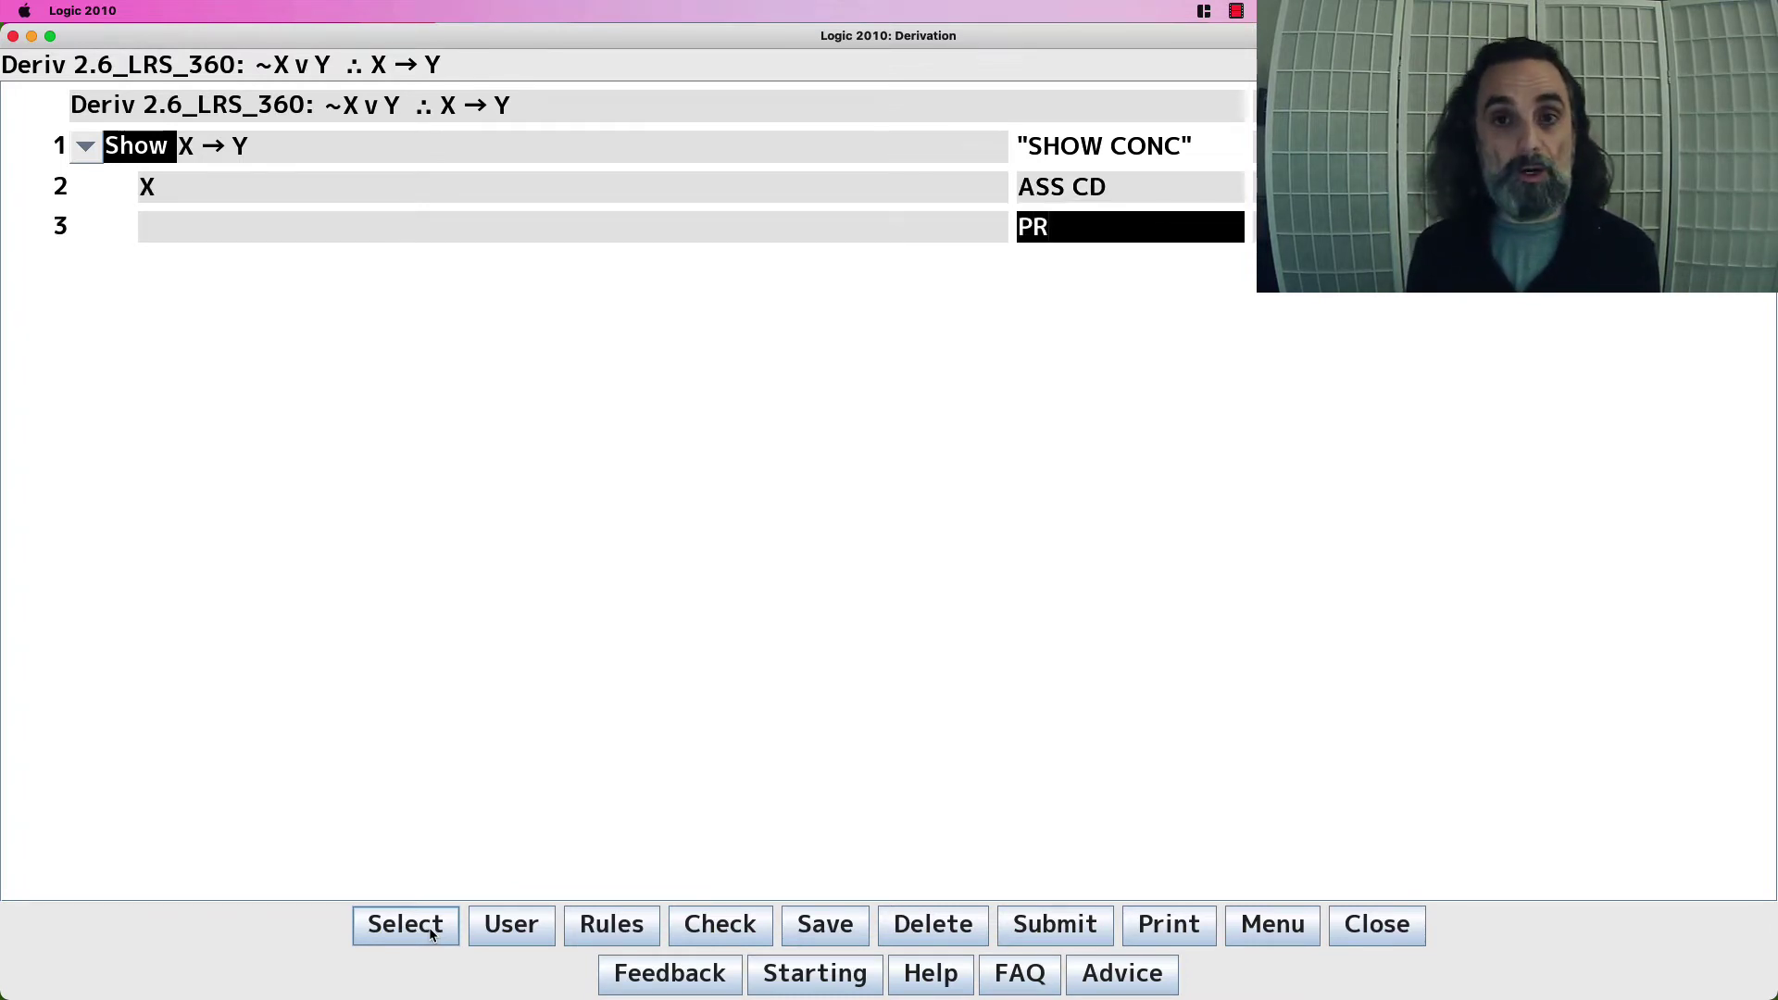
key("Return")
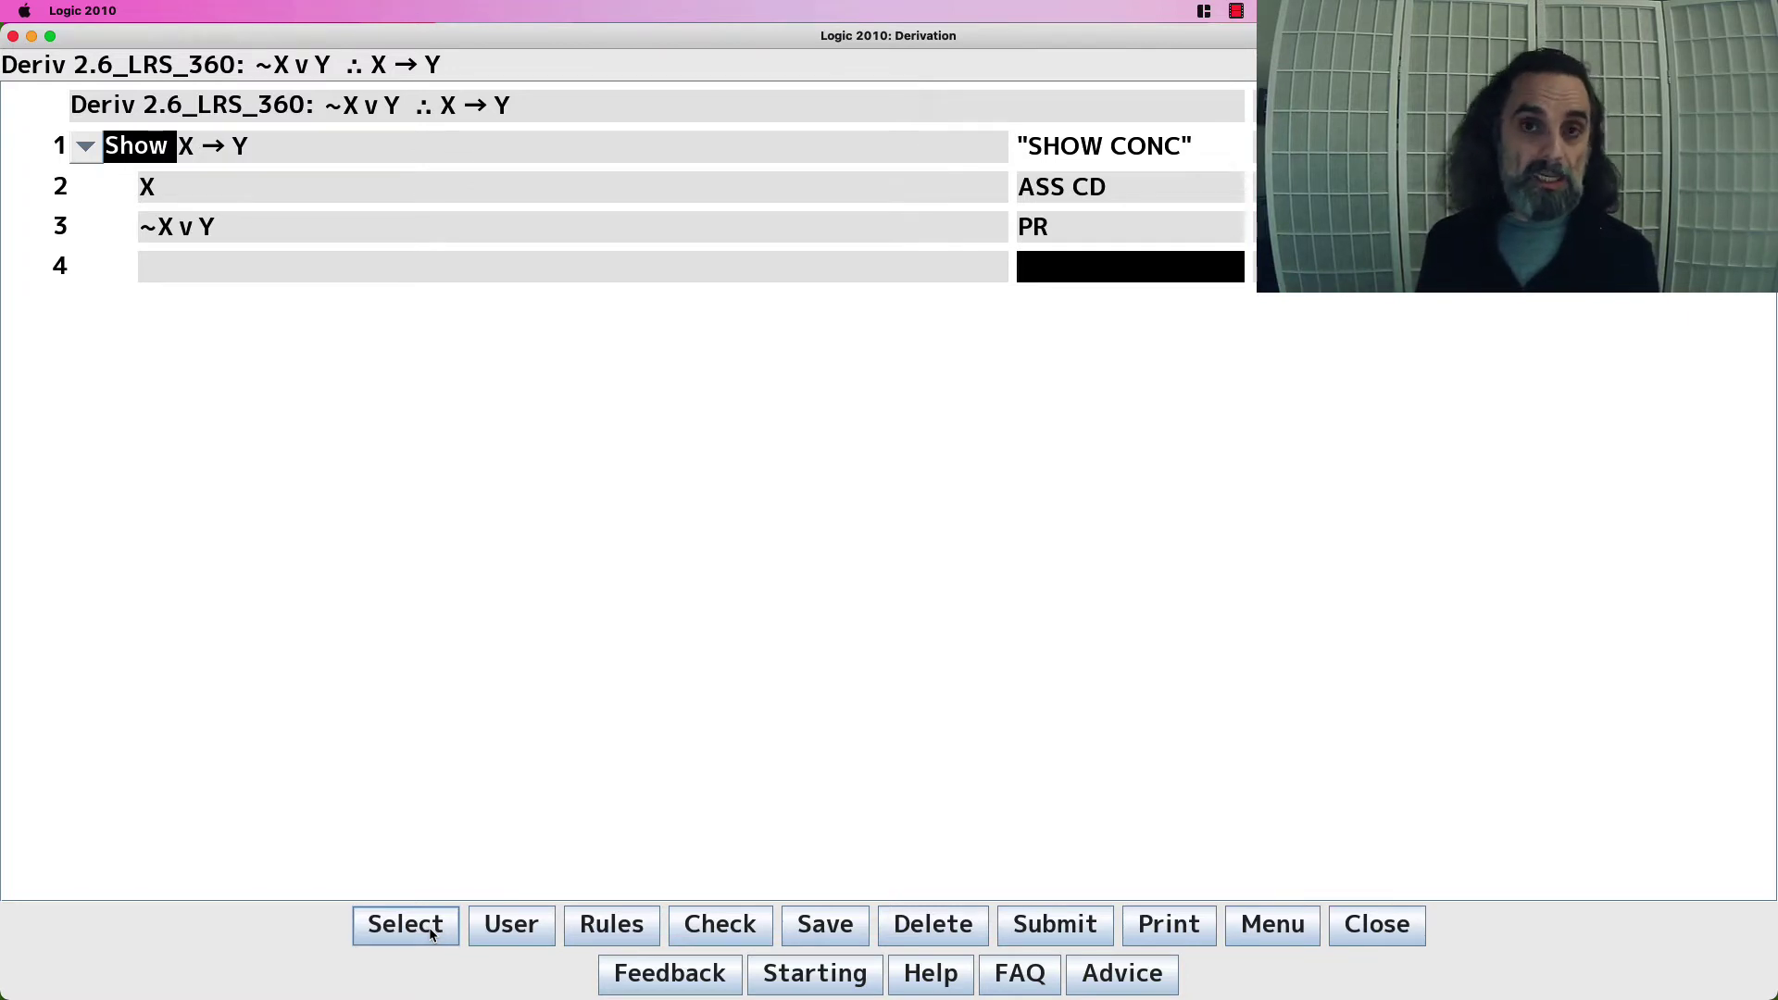
Complete the conditional derivation on lines 4 to 6 with the justifications 2 DN, 3 4 MTP and 5 CD
type("2 DN")
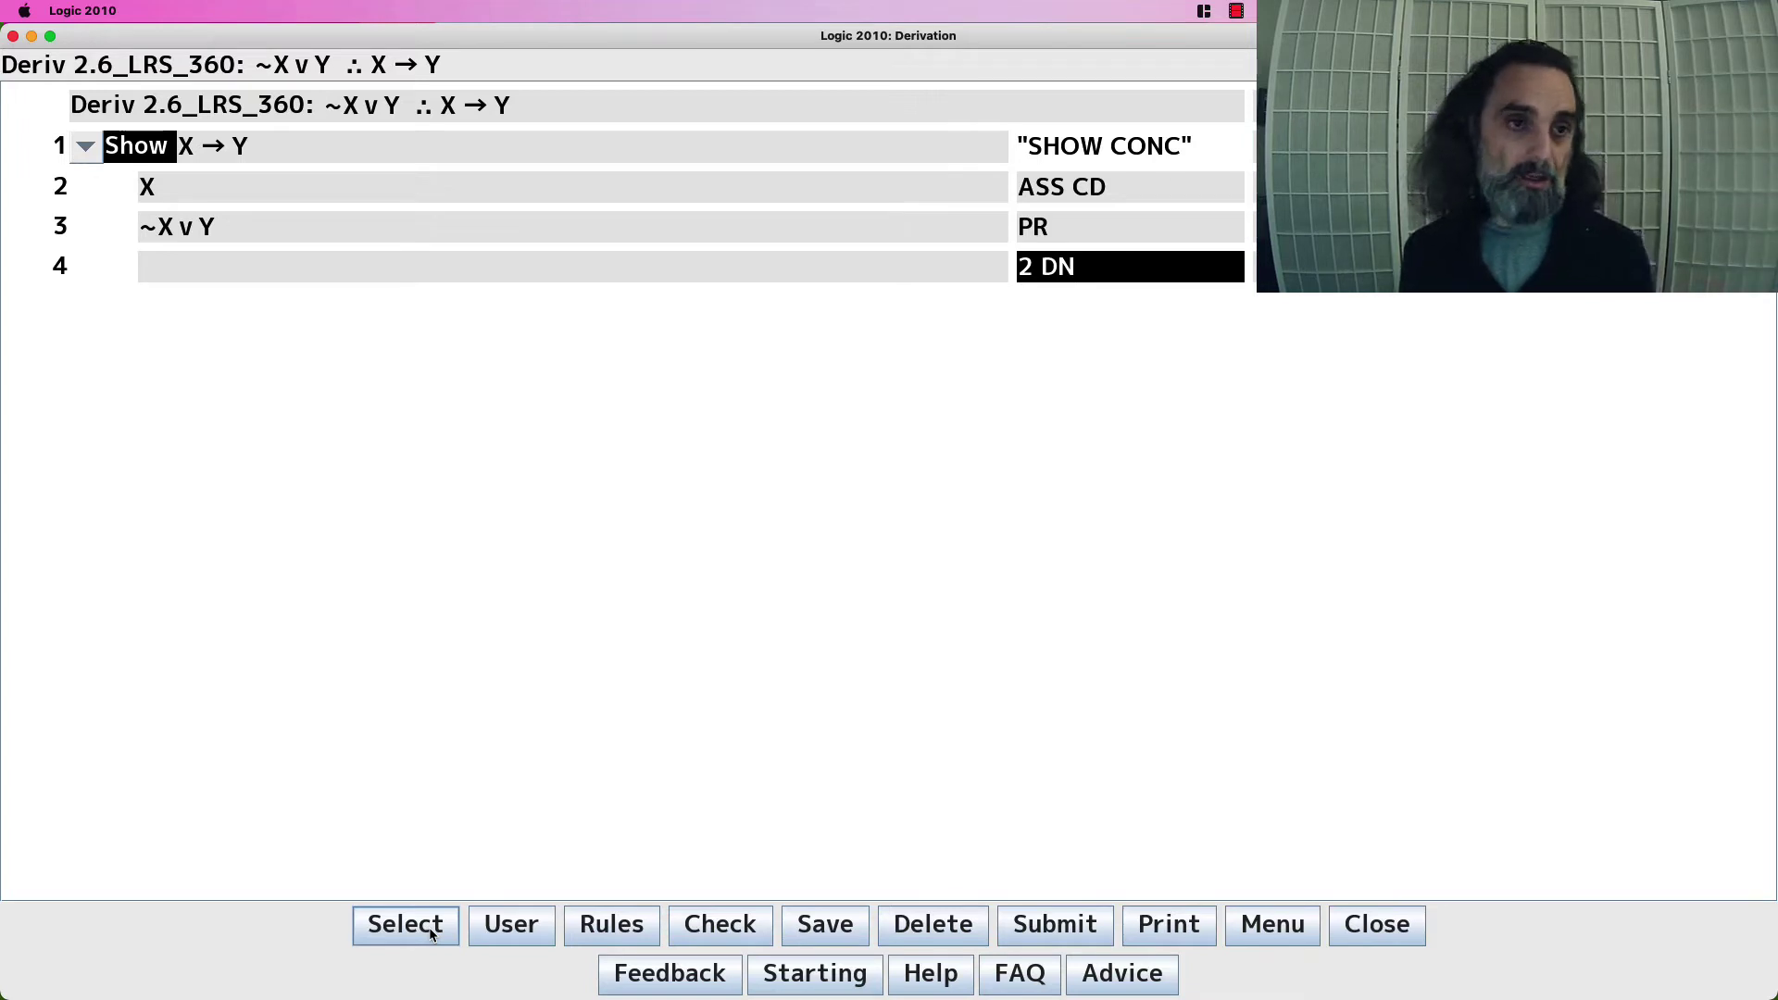
key("Return")
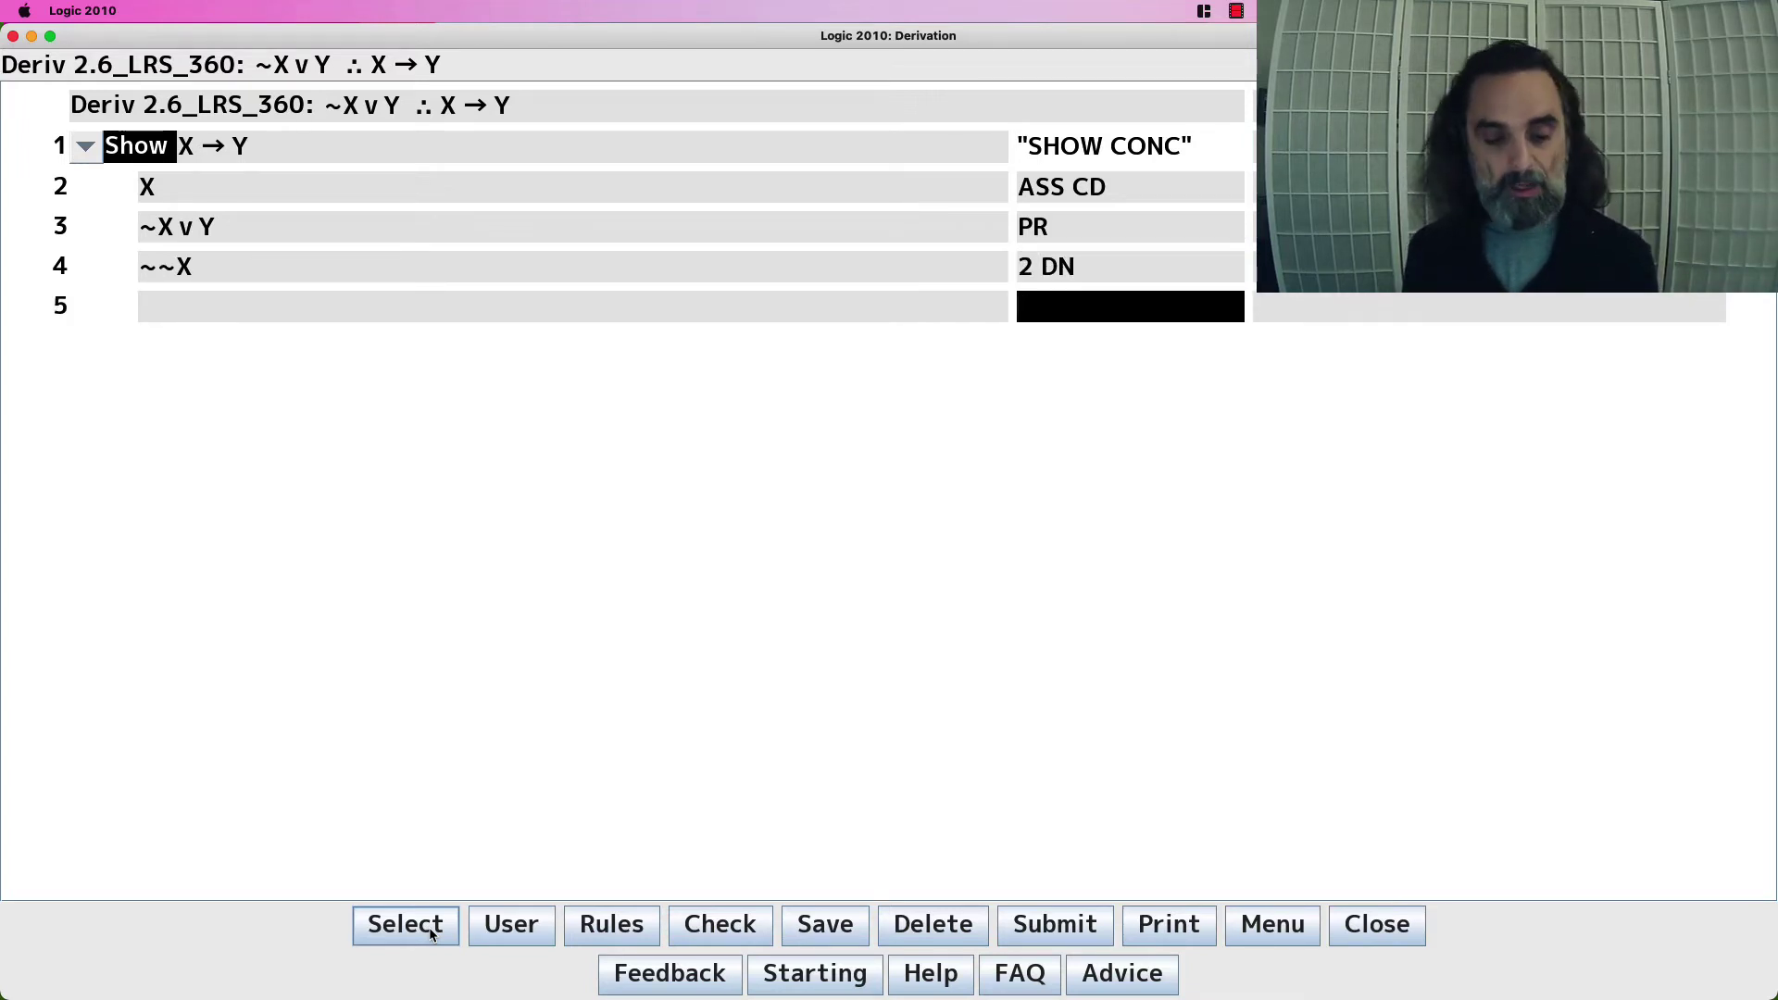
type("3 4 MTP")
key("Return")
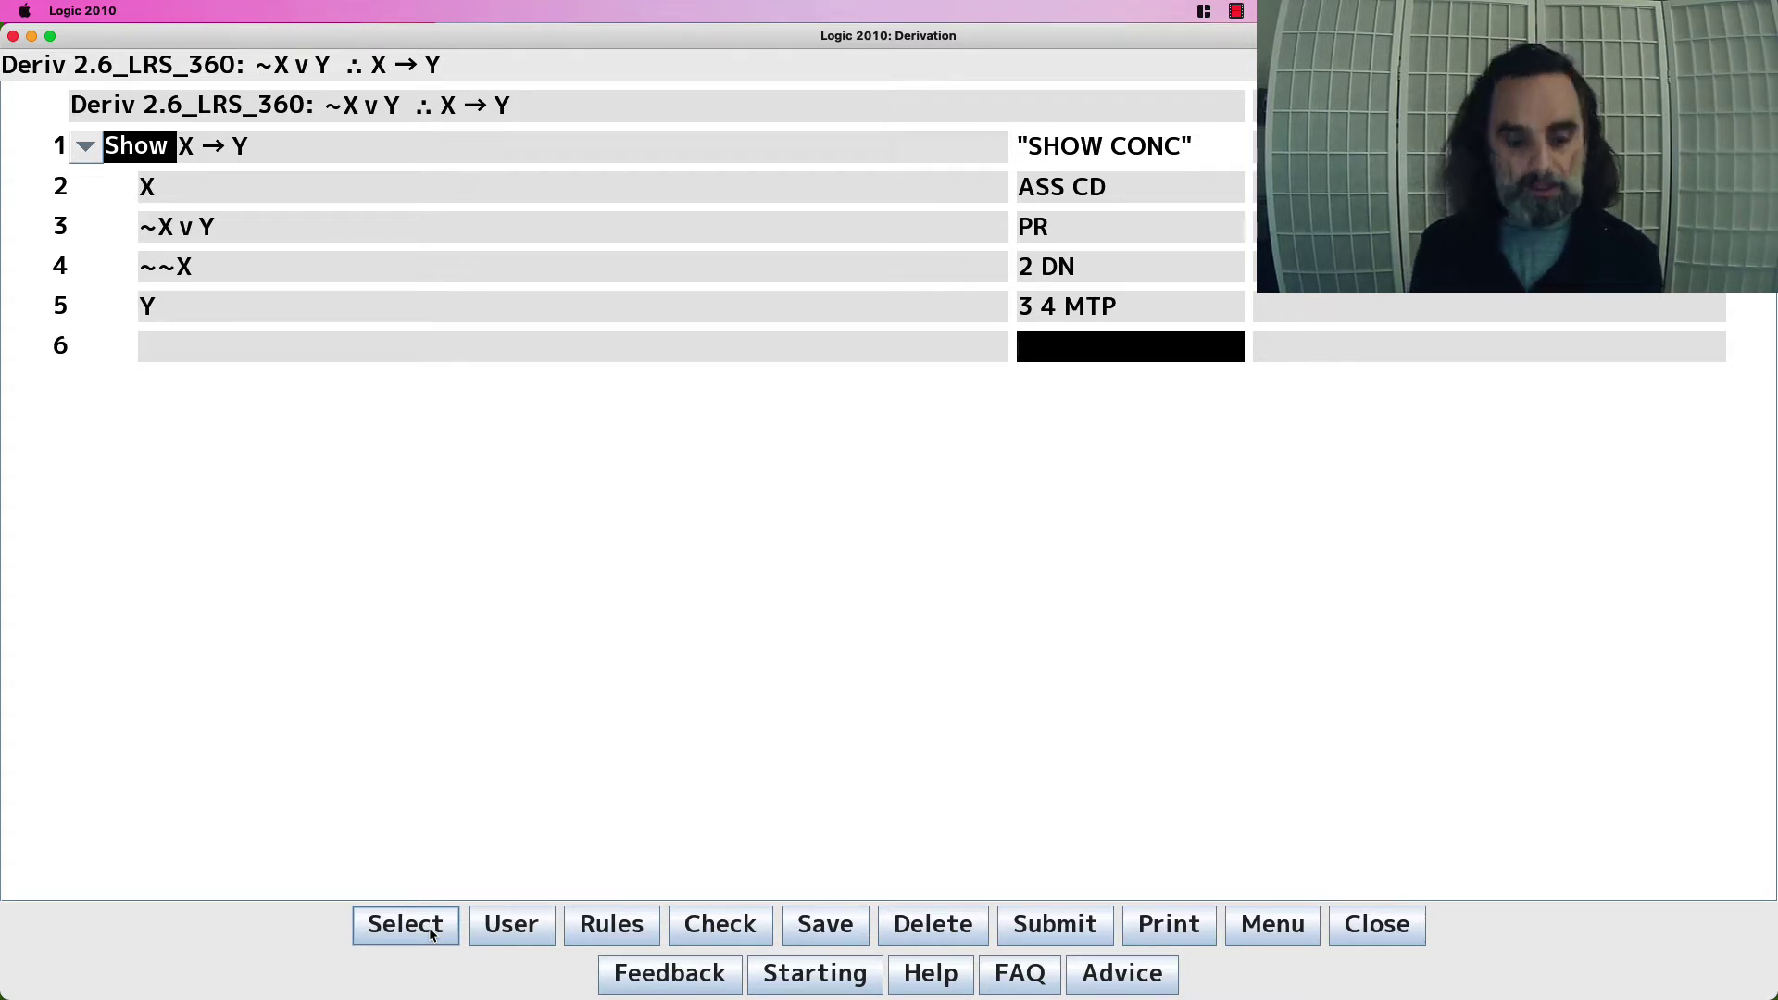
type("5 CD")
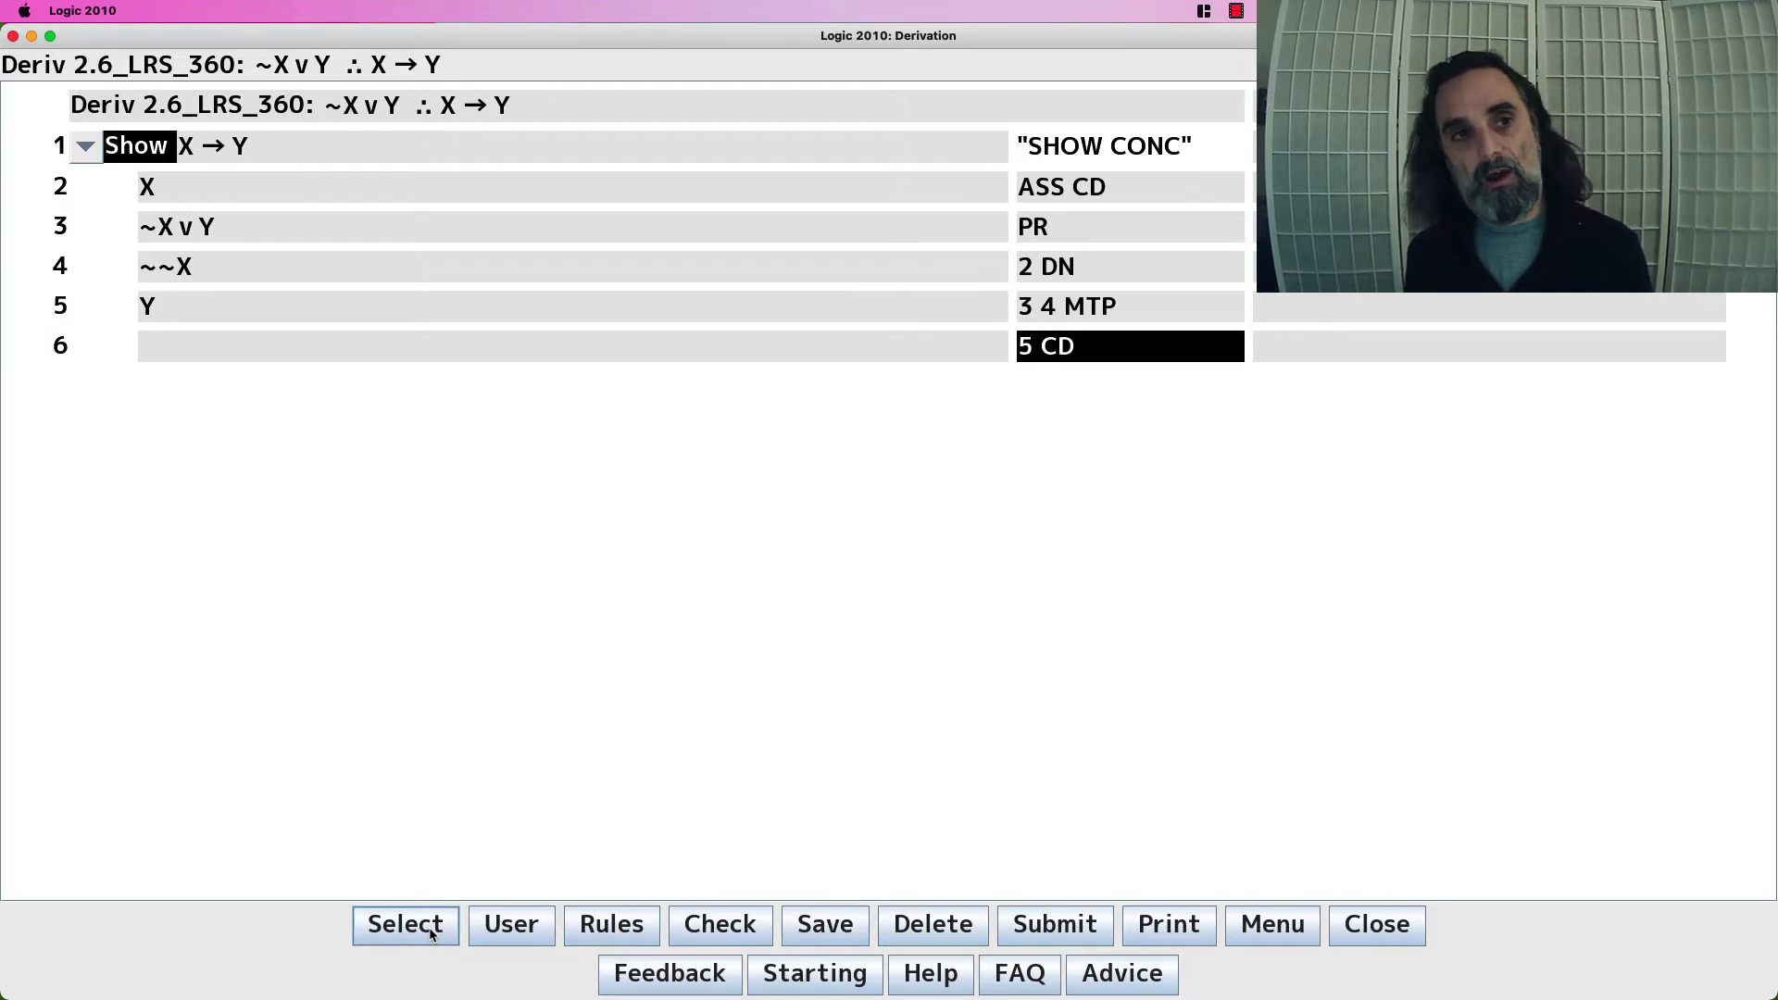
key("Return")
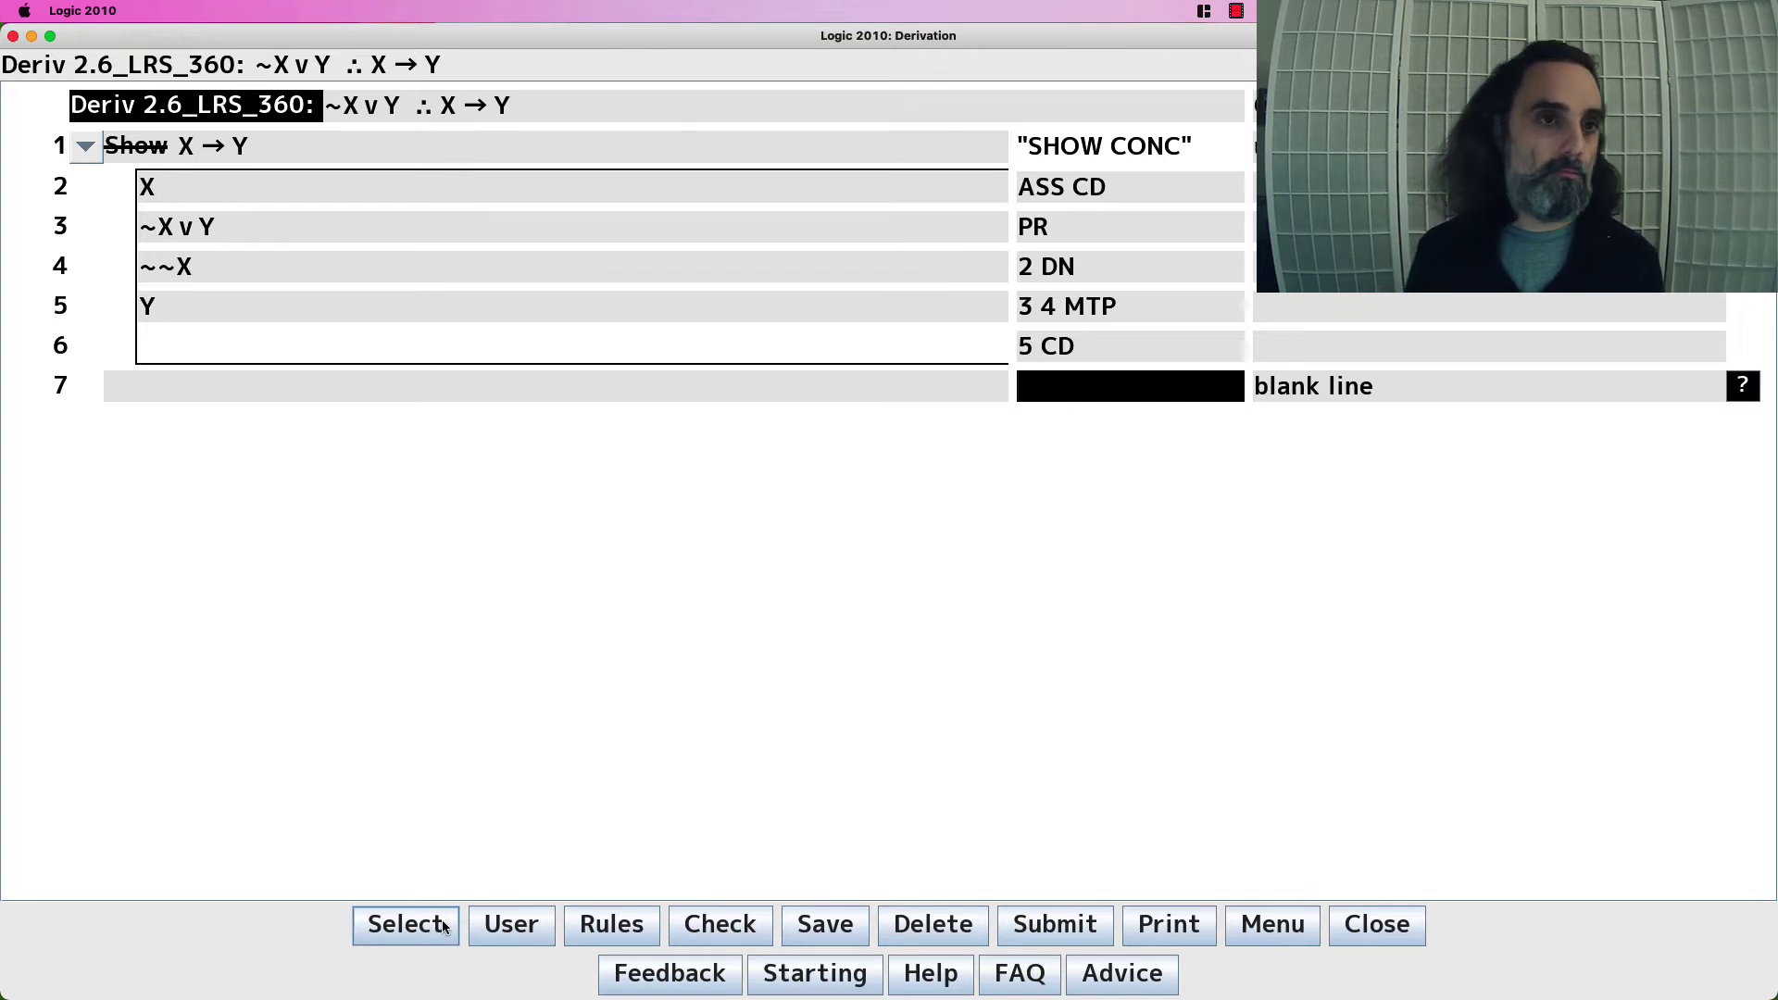
Move on to problem 2.6_LRS_361 and start its derivation of ~X → Z with SHOW CONC on line 1
left_click(441, 926)
key("Return")
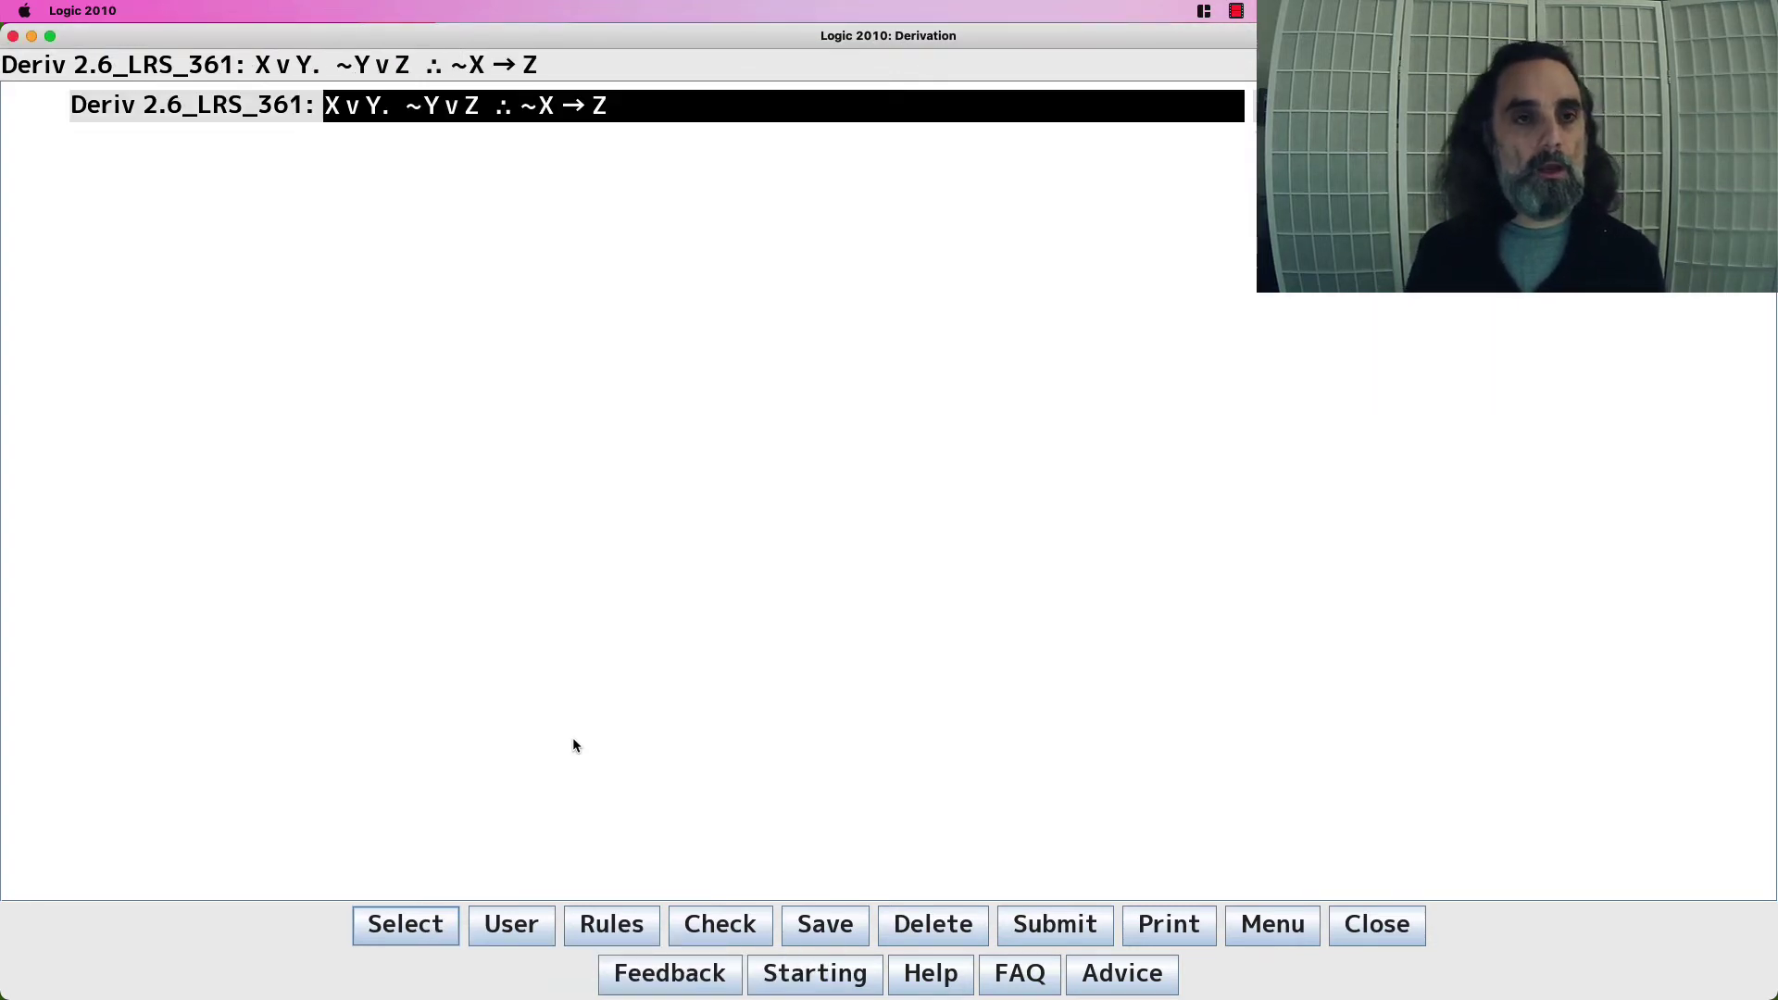
key("Return")
type("SHO")
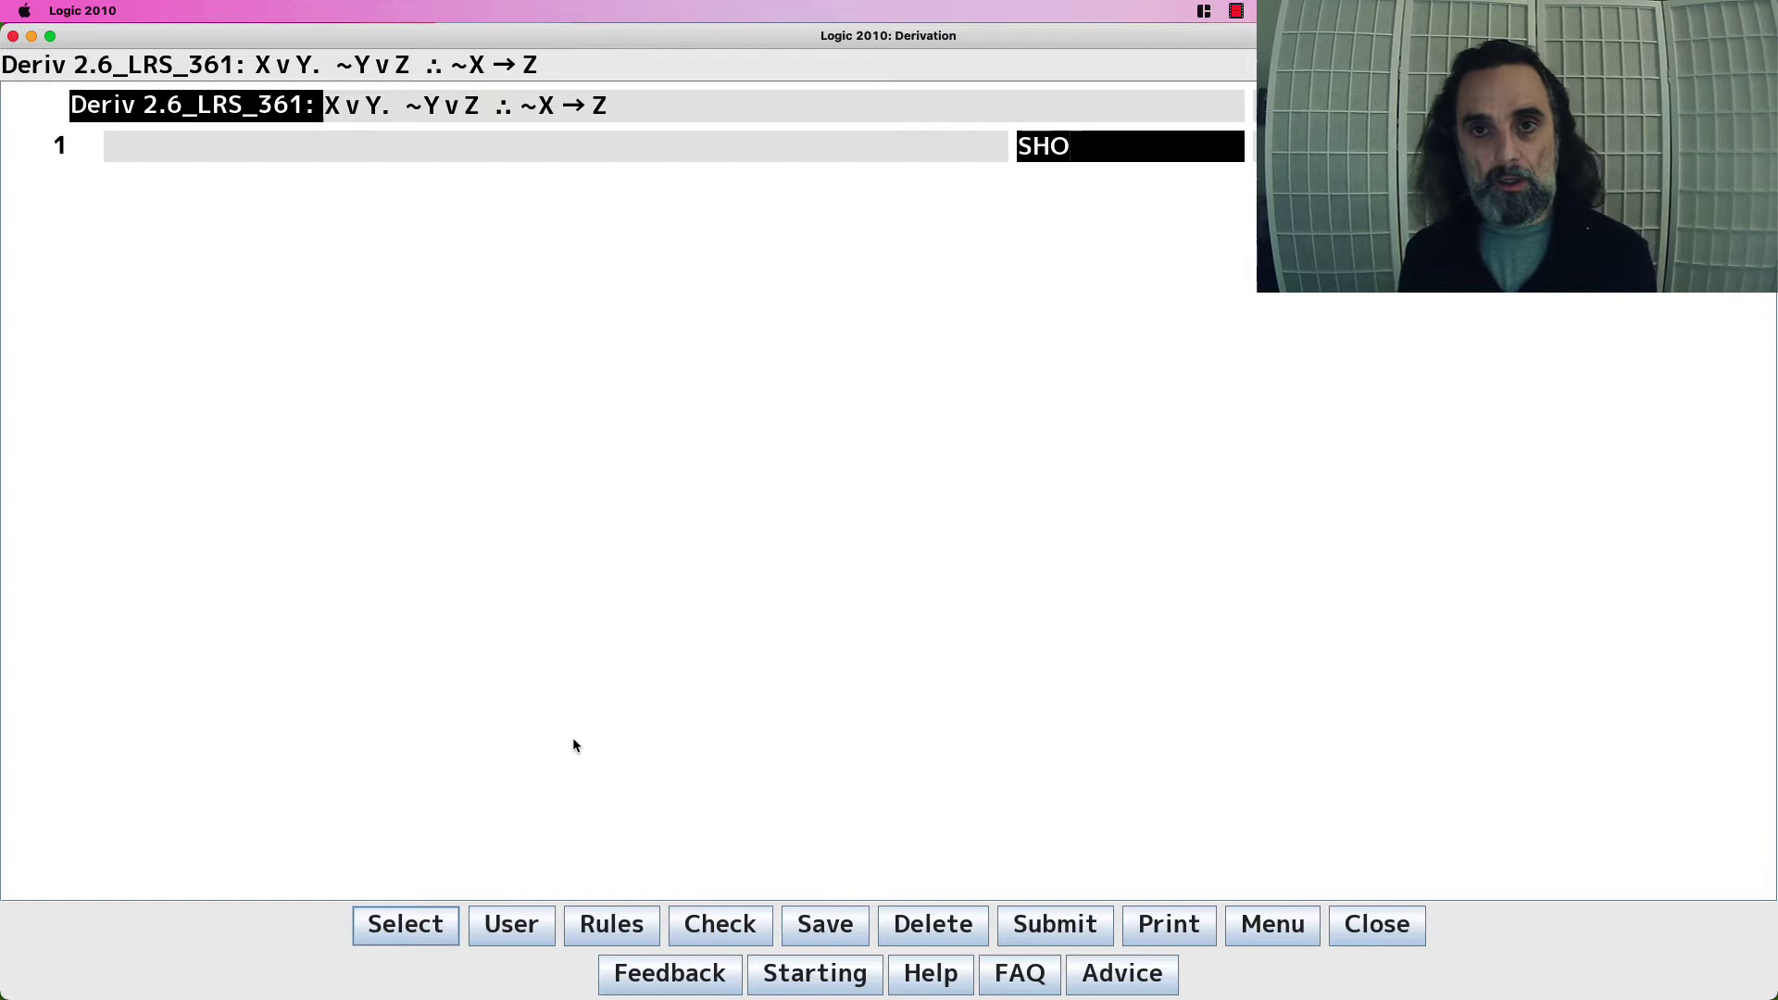
type("W CONC")
key("Return")
Assume the antecedent with ASS CD on line 2 and bring in both premises with PR1 and PR2 on lines 3 and 4
type("A")
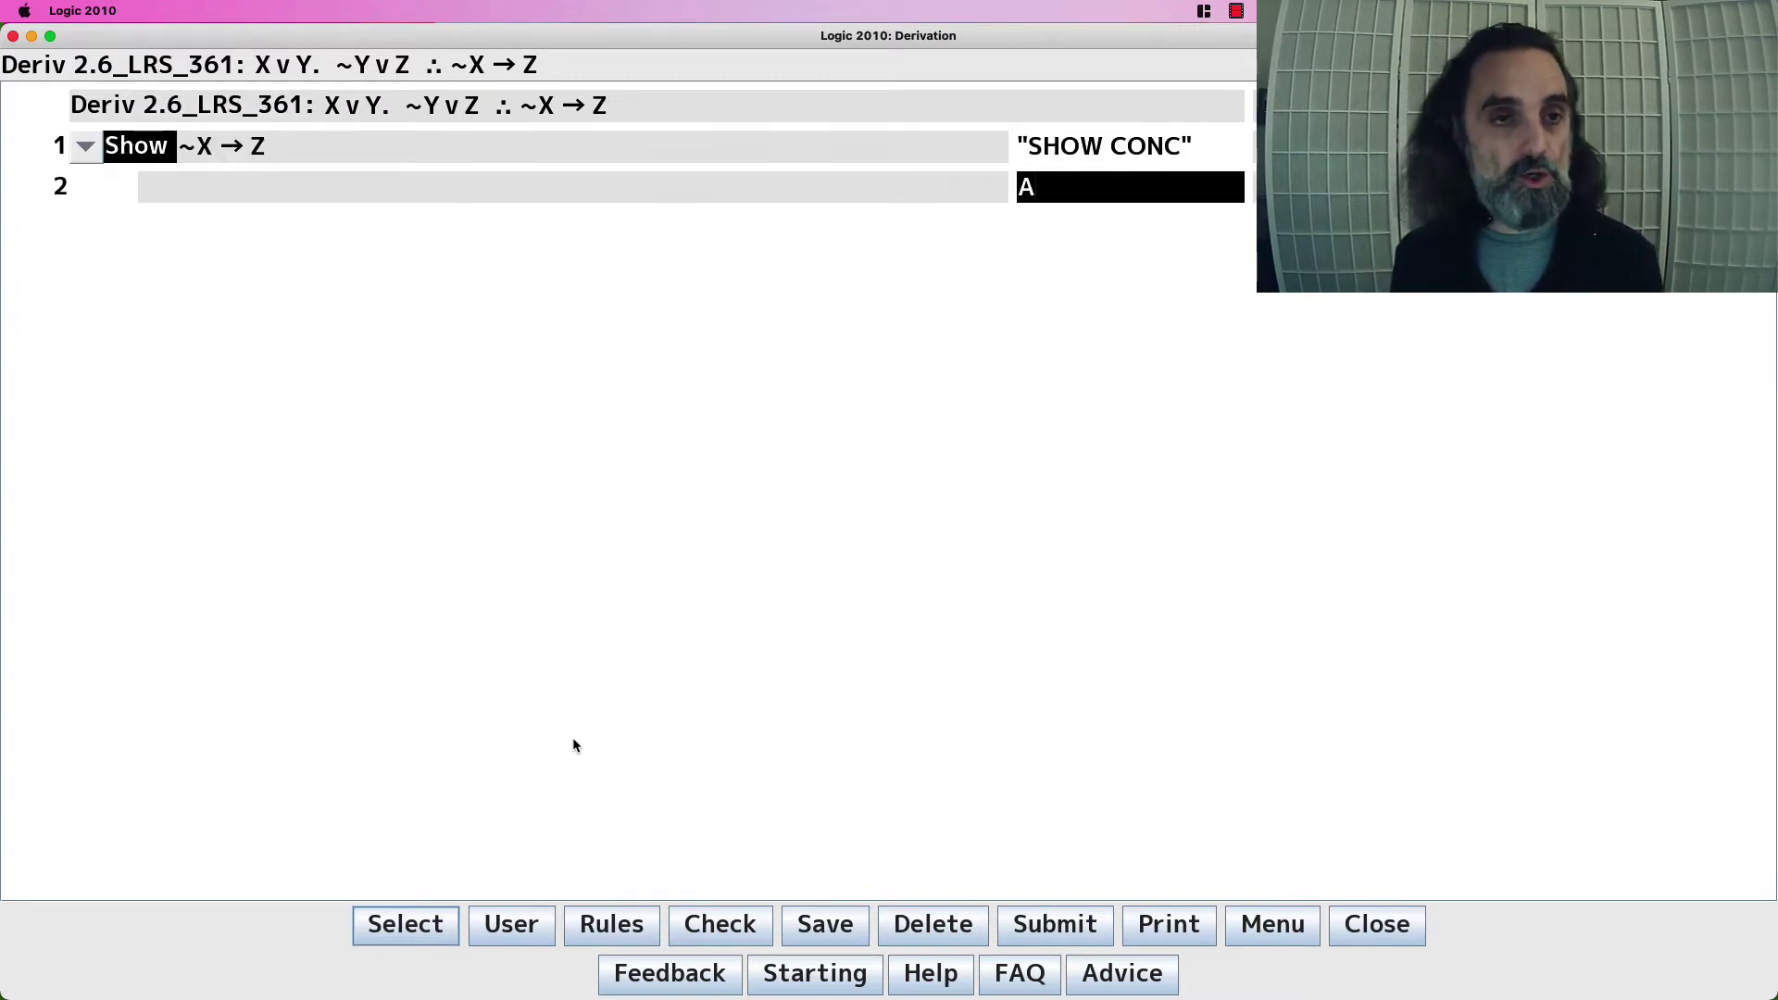
type("SS CD")
key("Return")
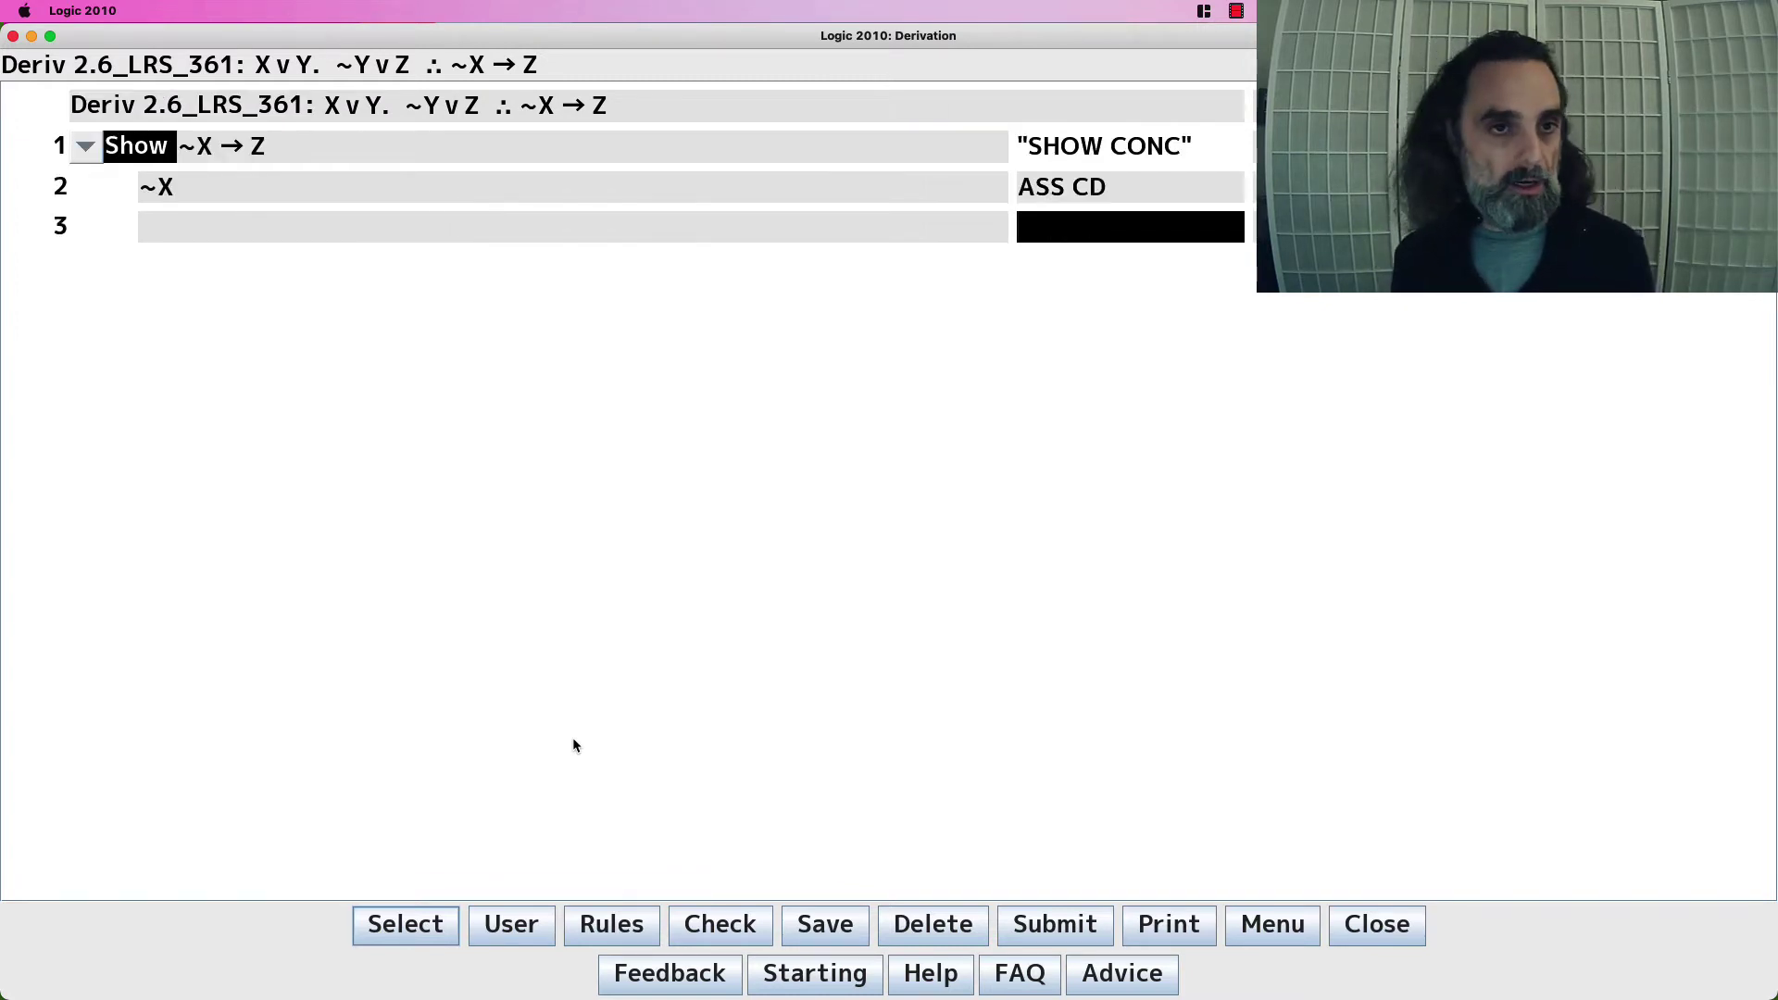
type("PR1")
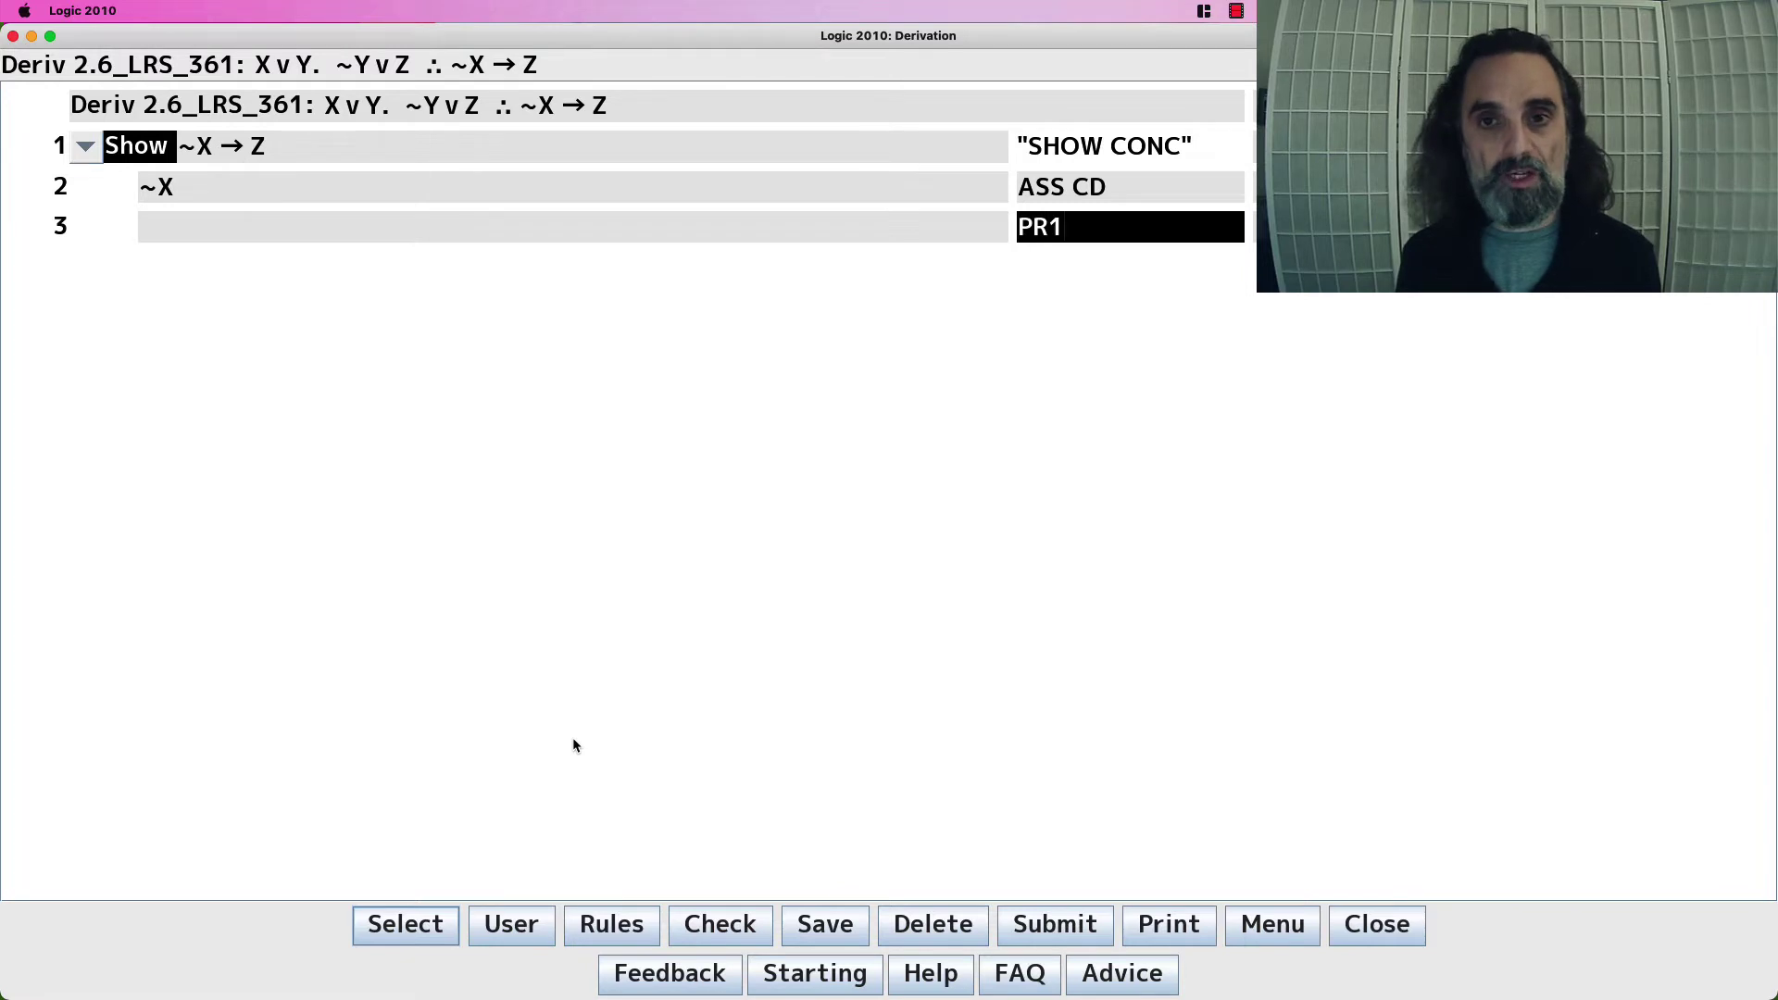
key("Return")
type("PR2")
key("Return")
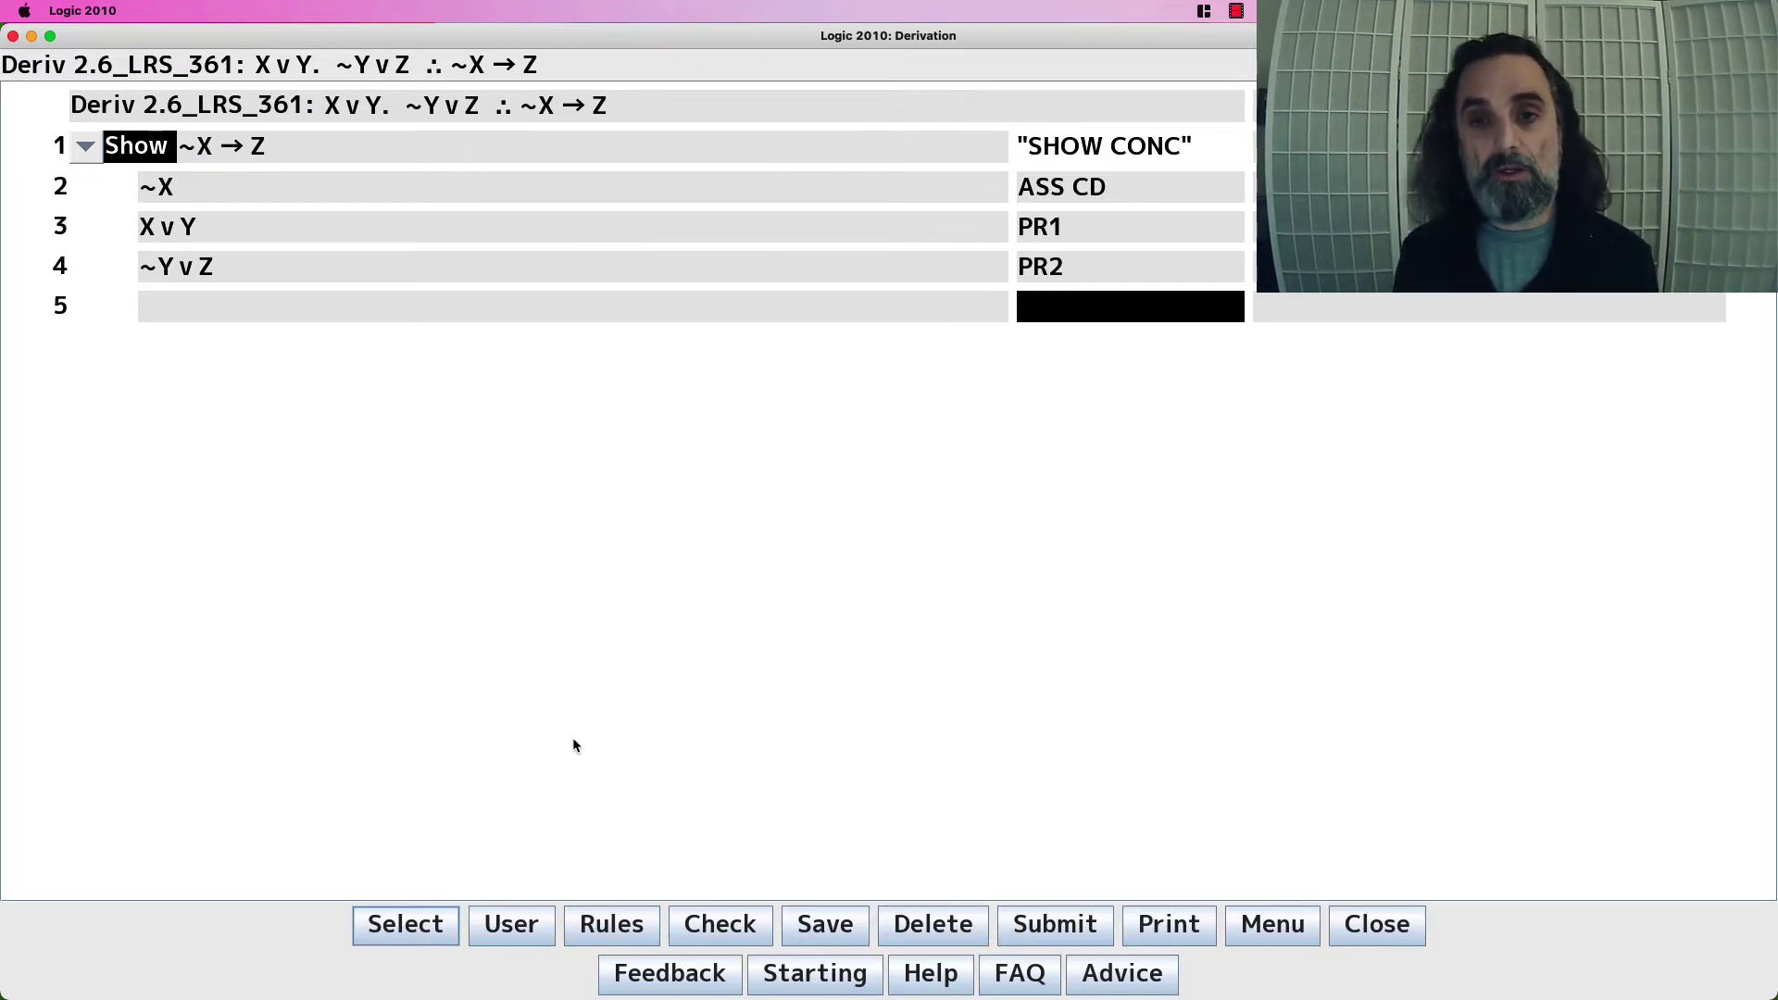
Complete the conditional derivation on lines 5 to 8 with the justifications 2 3 MTP, 5 DN, 4 6 MTP and 7 CD
type("2 3 MTP")
key("Return")
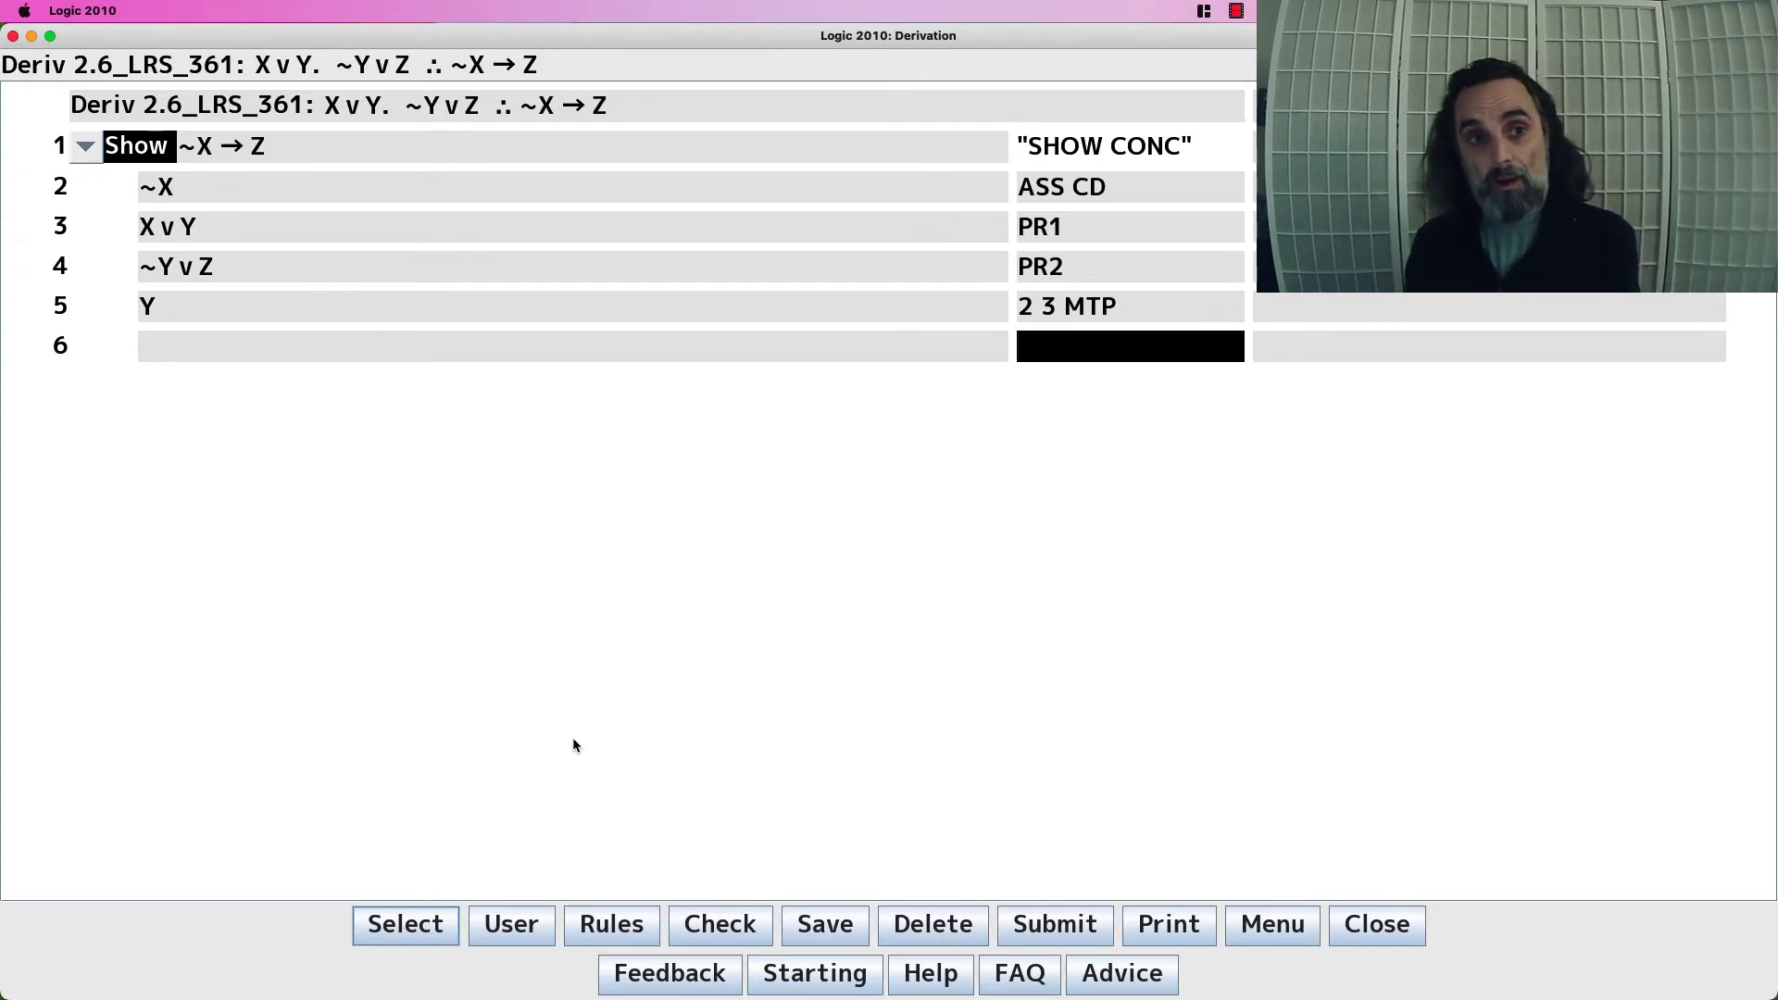
type("5 DN")
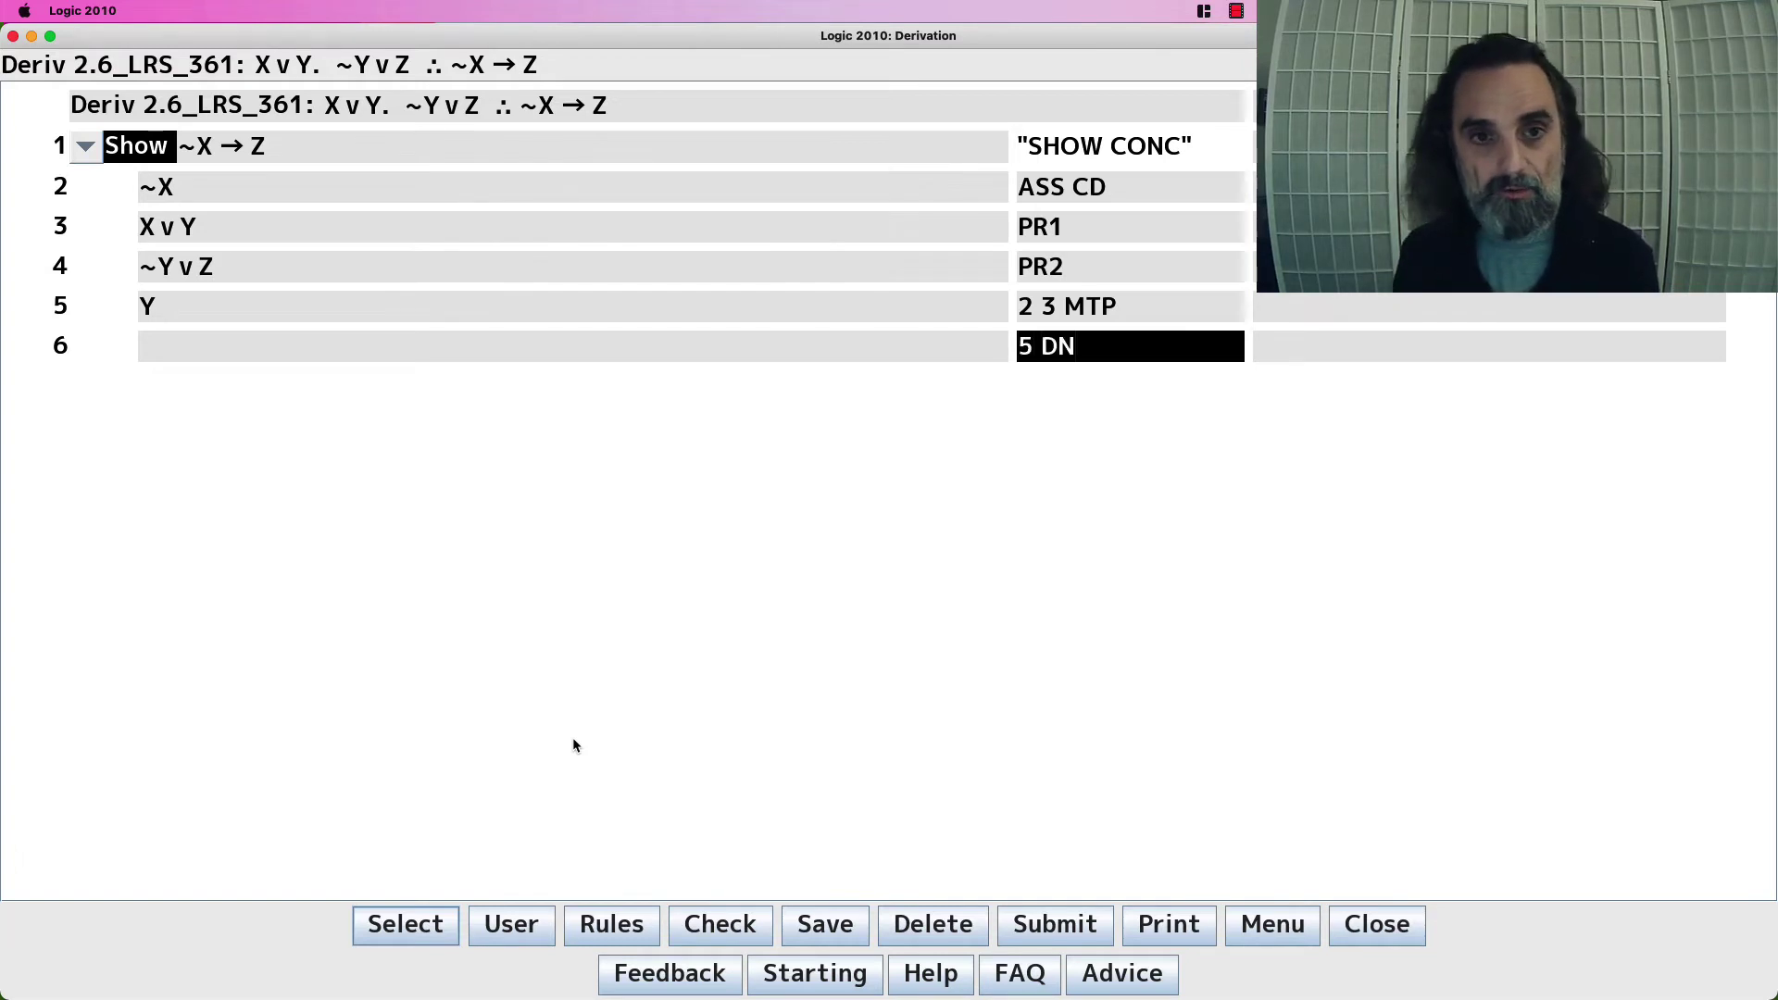
key("Return")
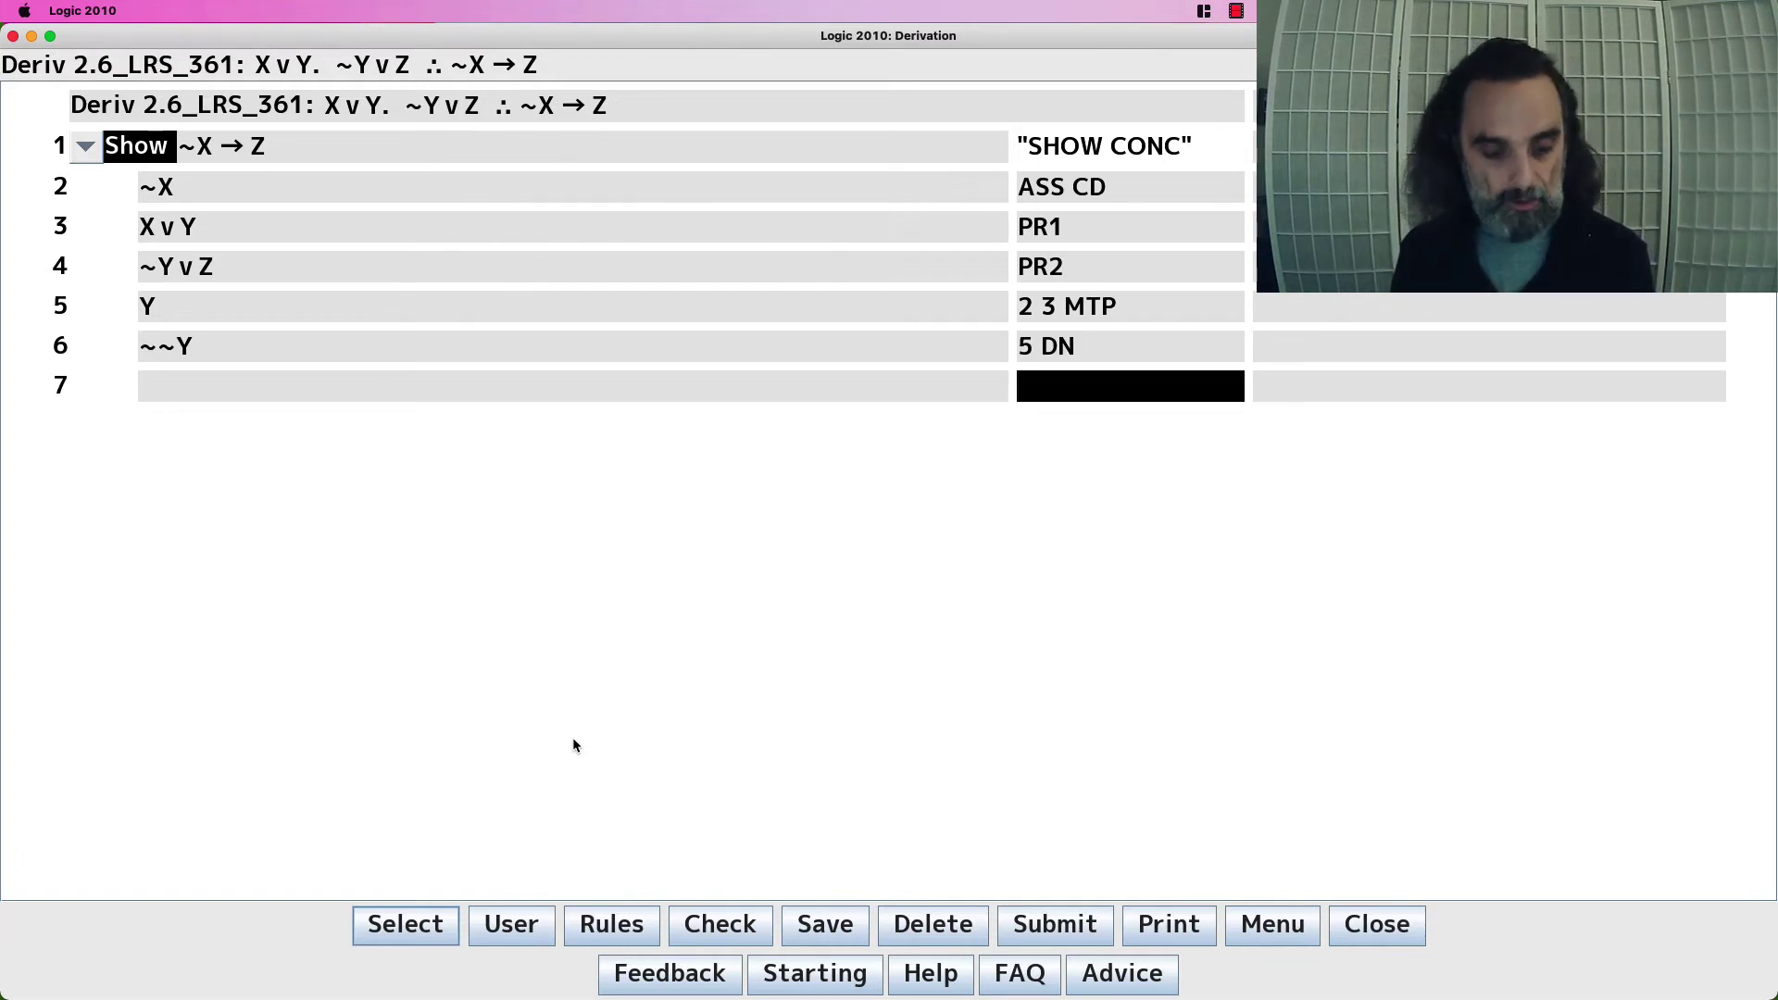
type("4 6 MTP")
key("Return")
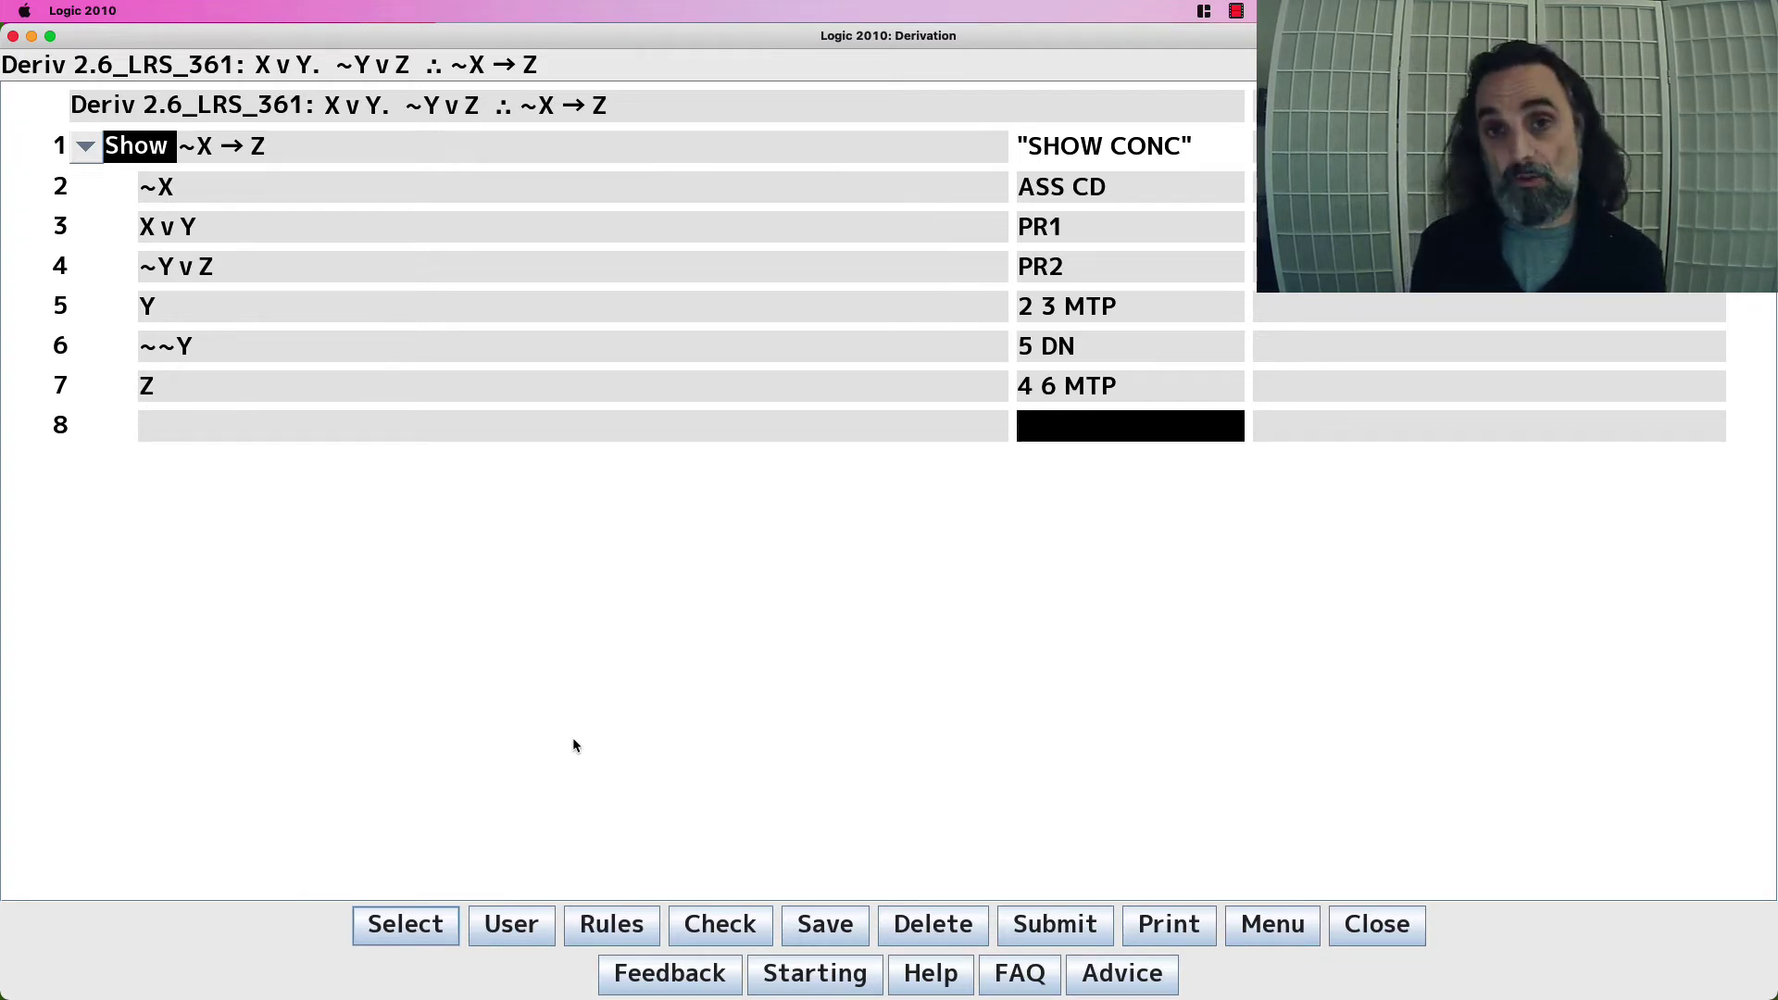
type("7 CD")
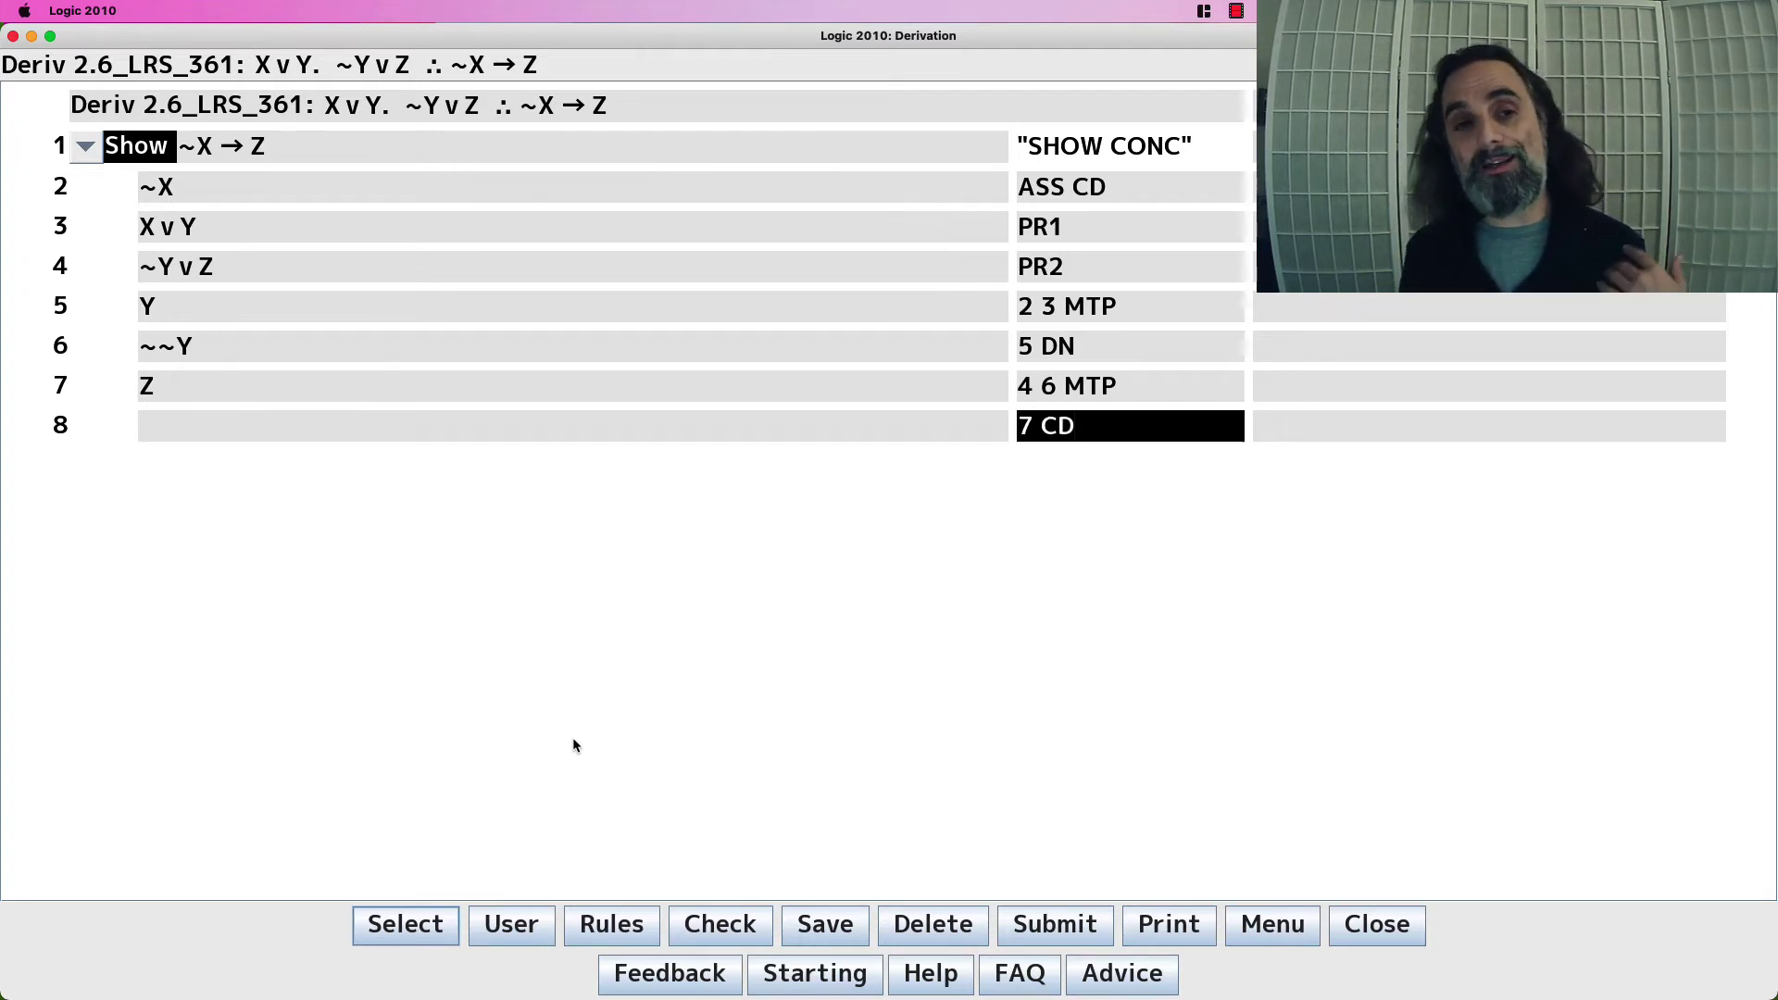
key("Return")
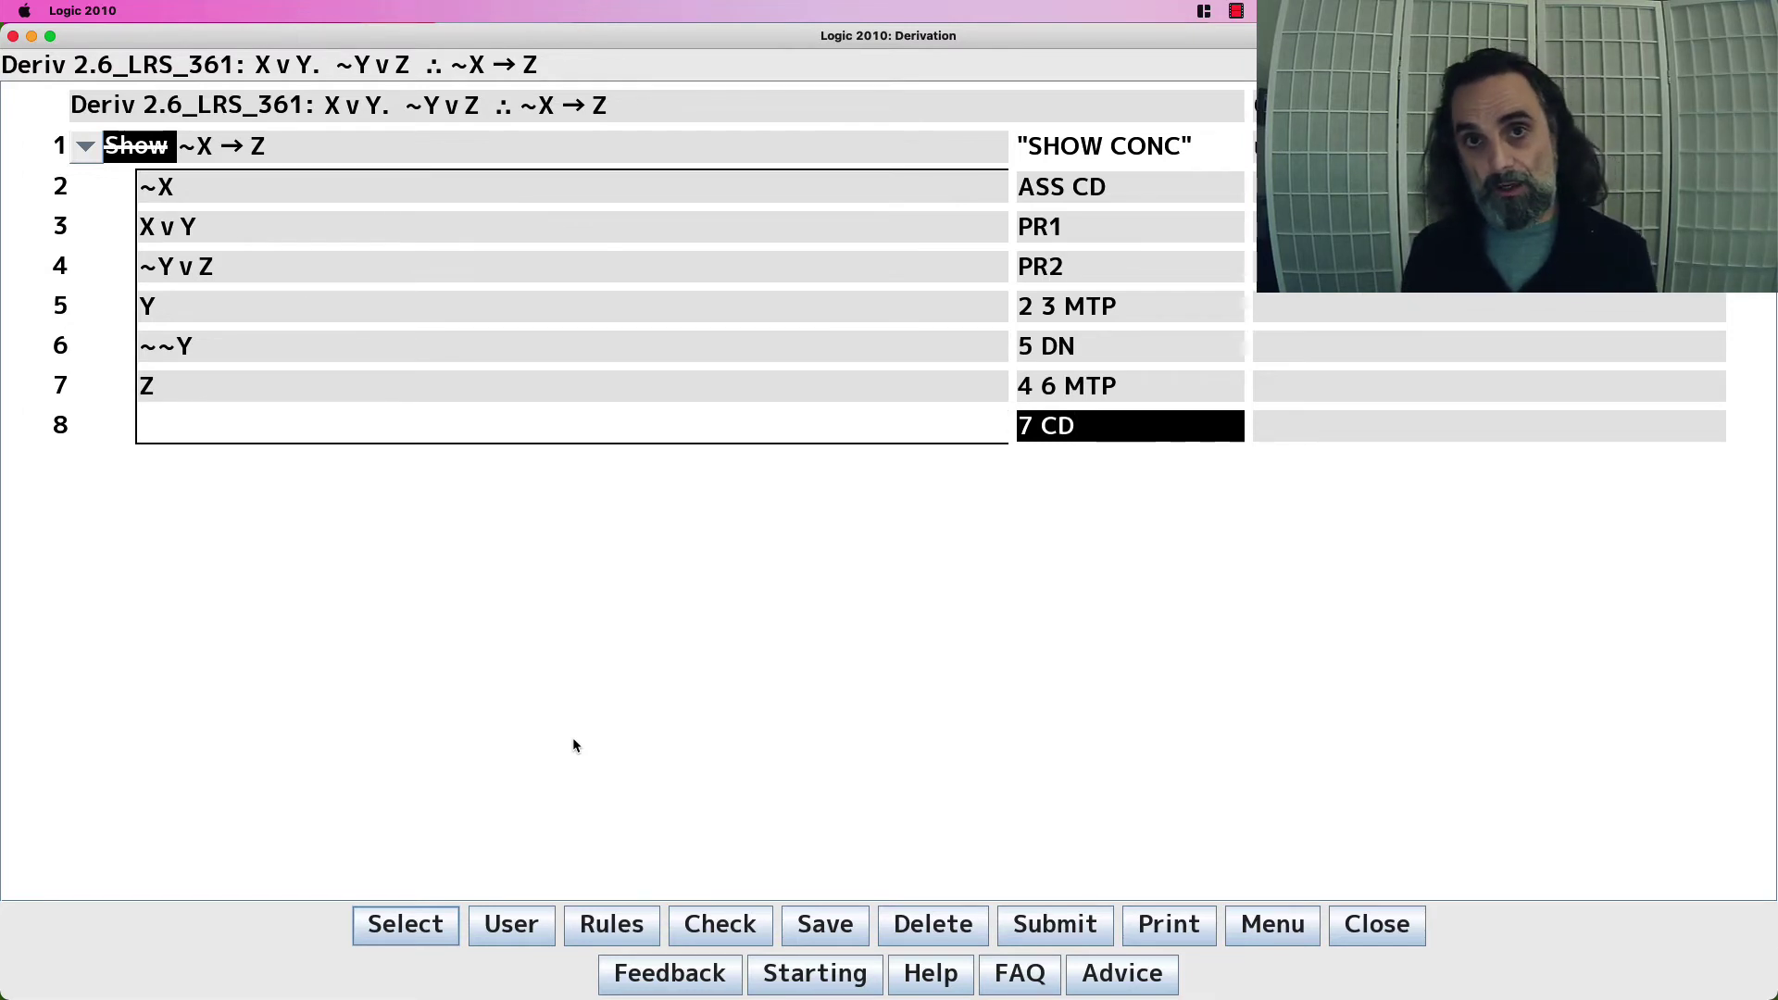
Move on to problem 2.6_LRS_362 and begin its derivation of R with SHOW CONC on line 1
right_click(409, 931)
key("Return")
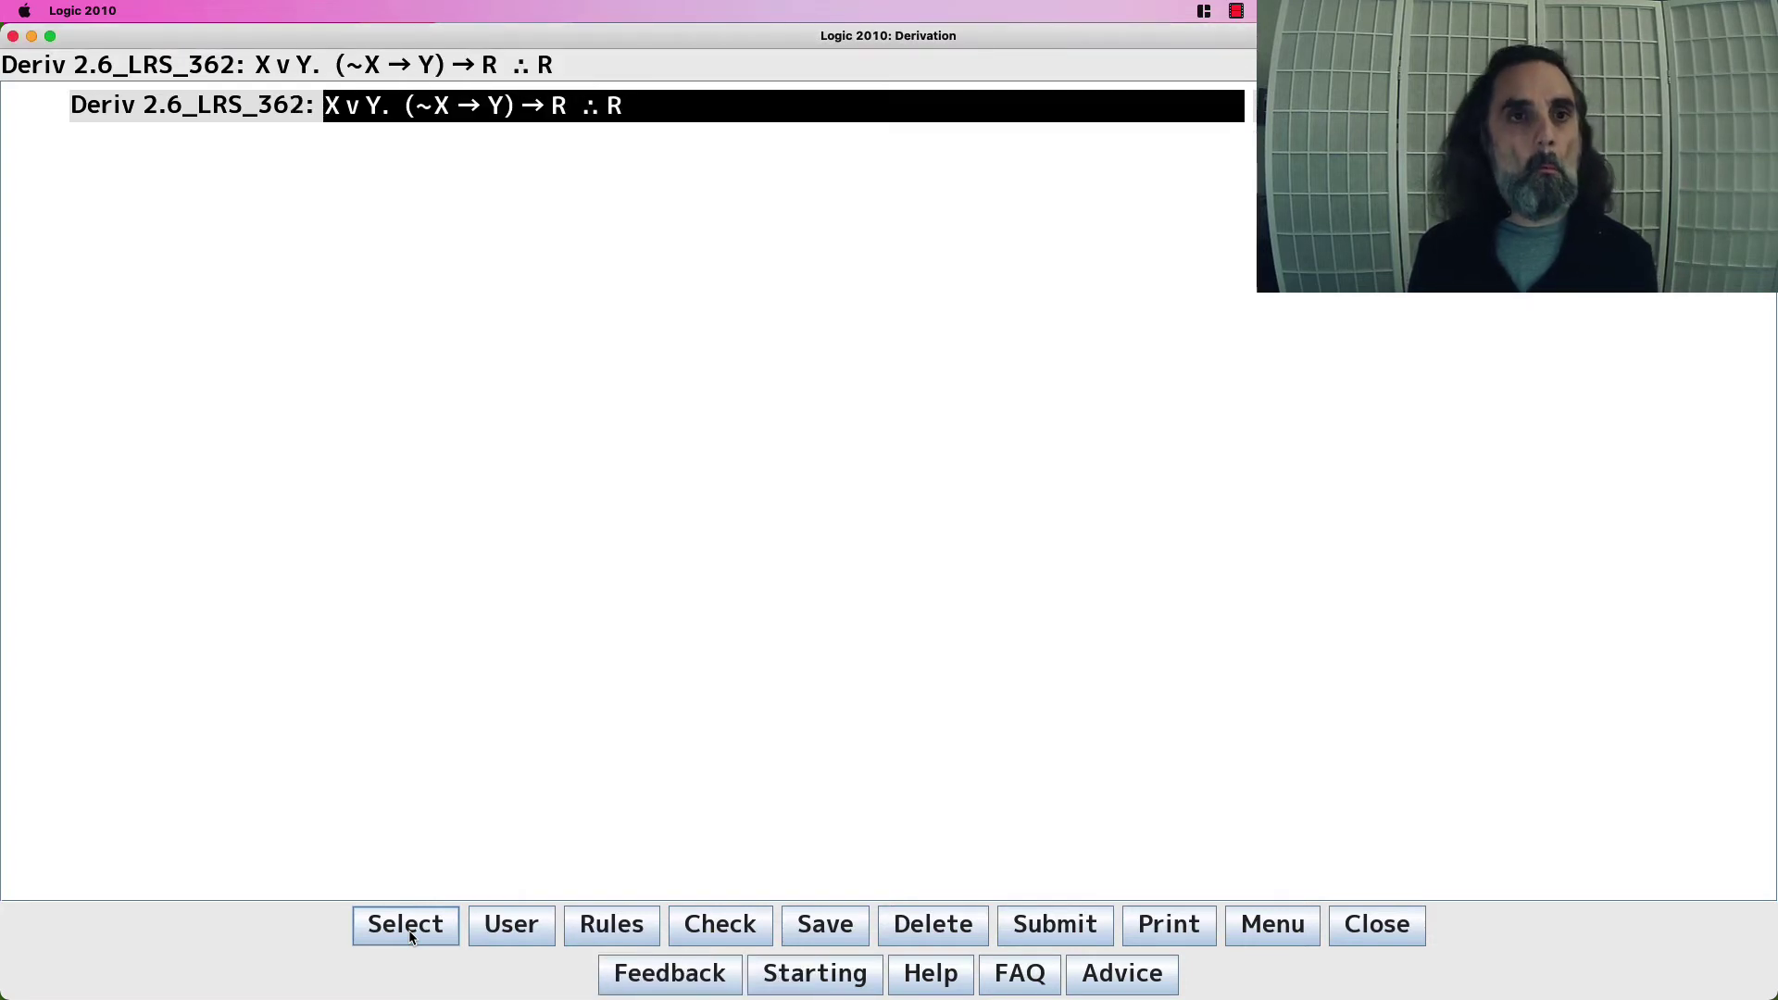
key("Return")
type("SHOW CONC")
key("Return")
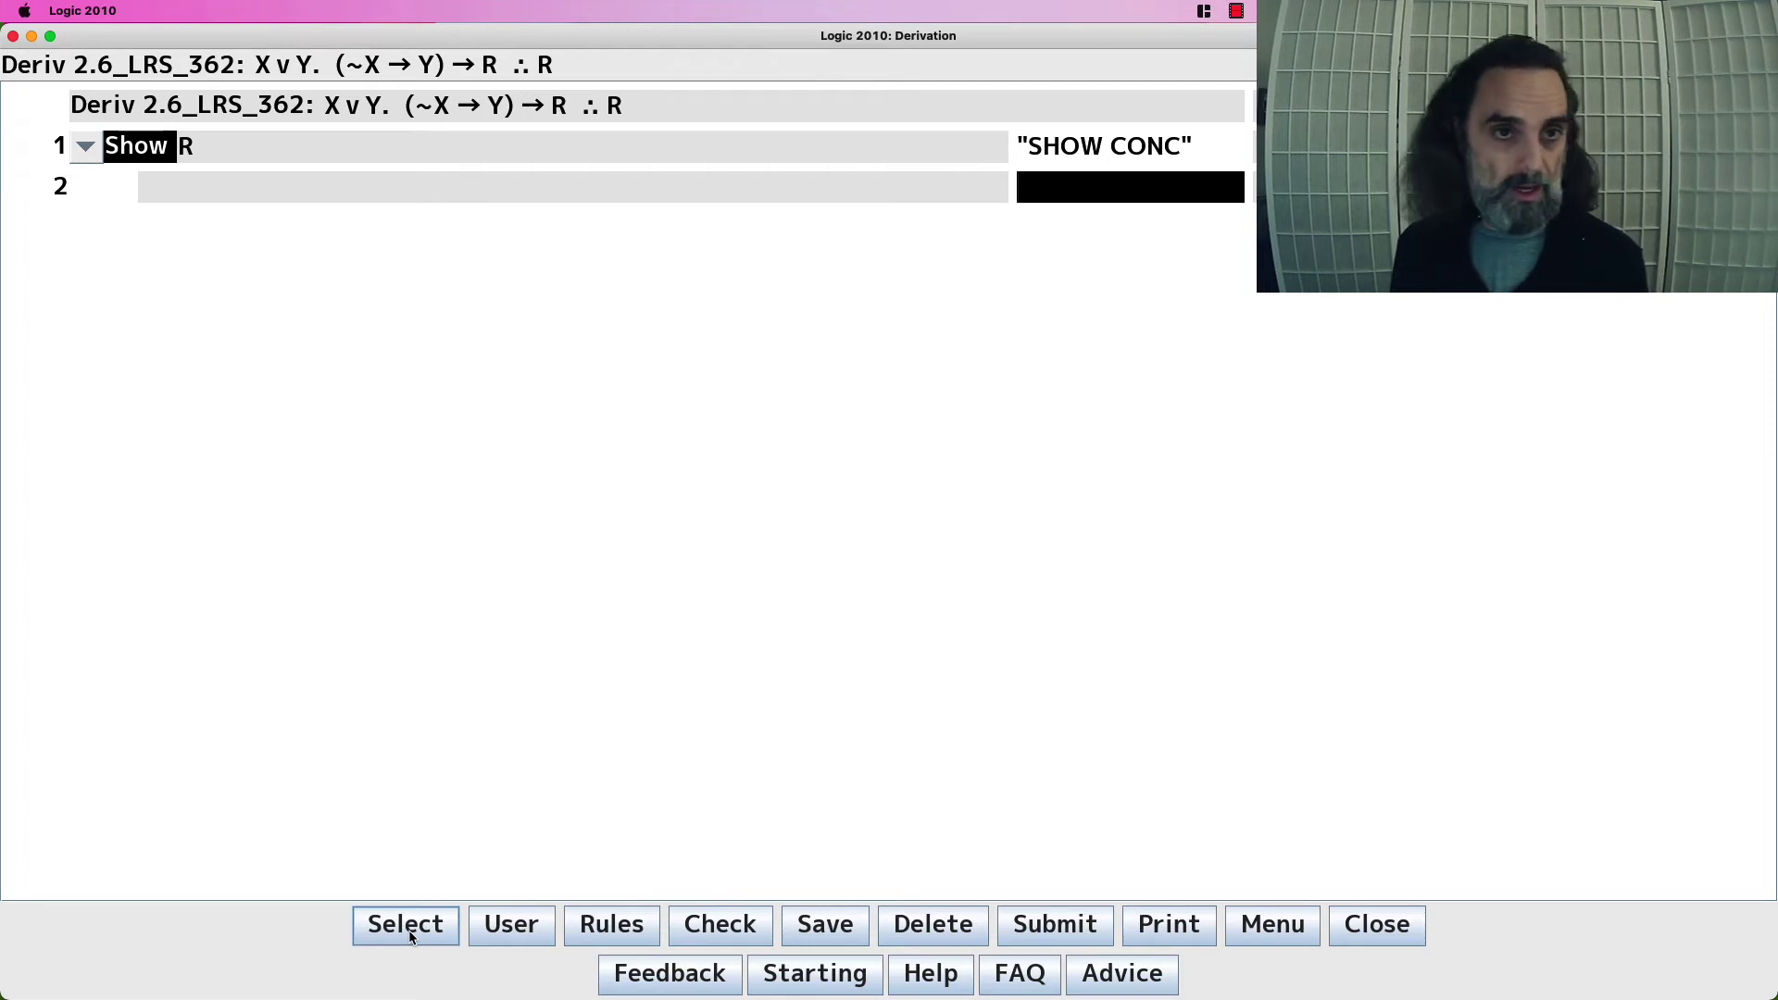
Bring in the two premises with PR1 on line 2 and PR2 on line 3
type("PR")
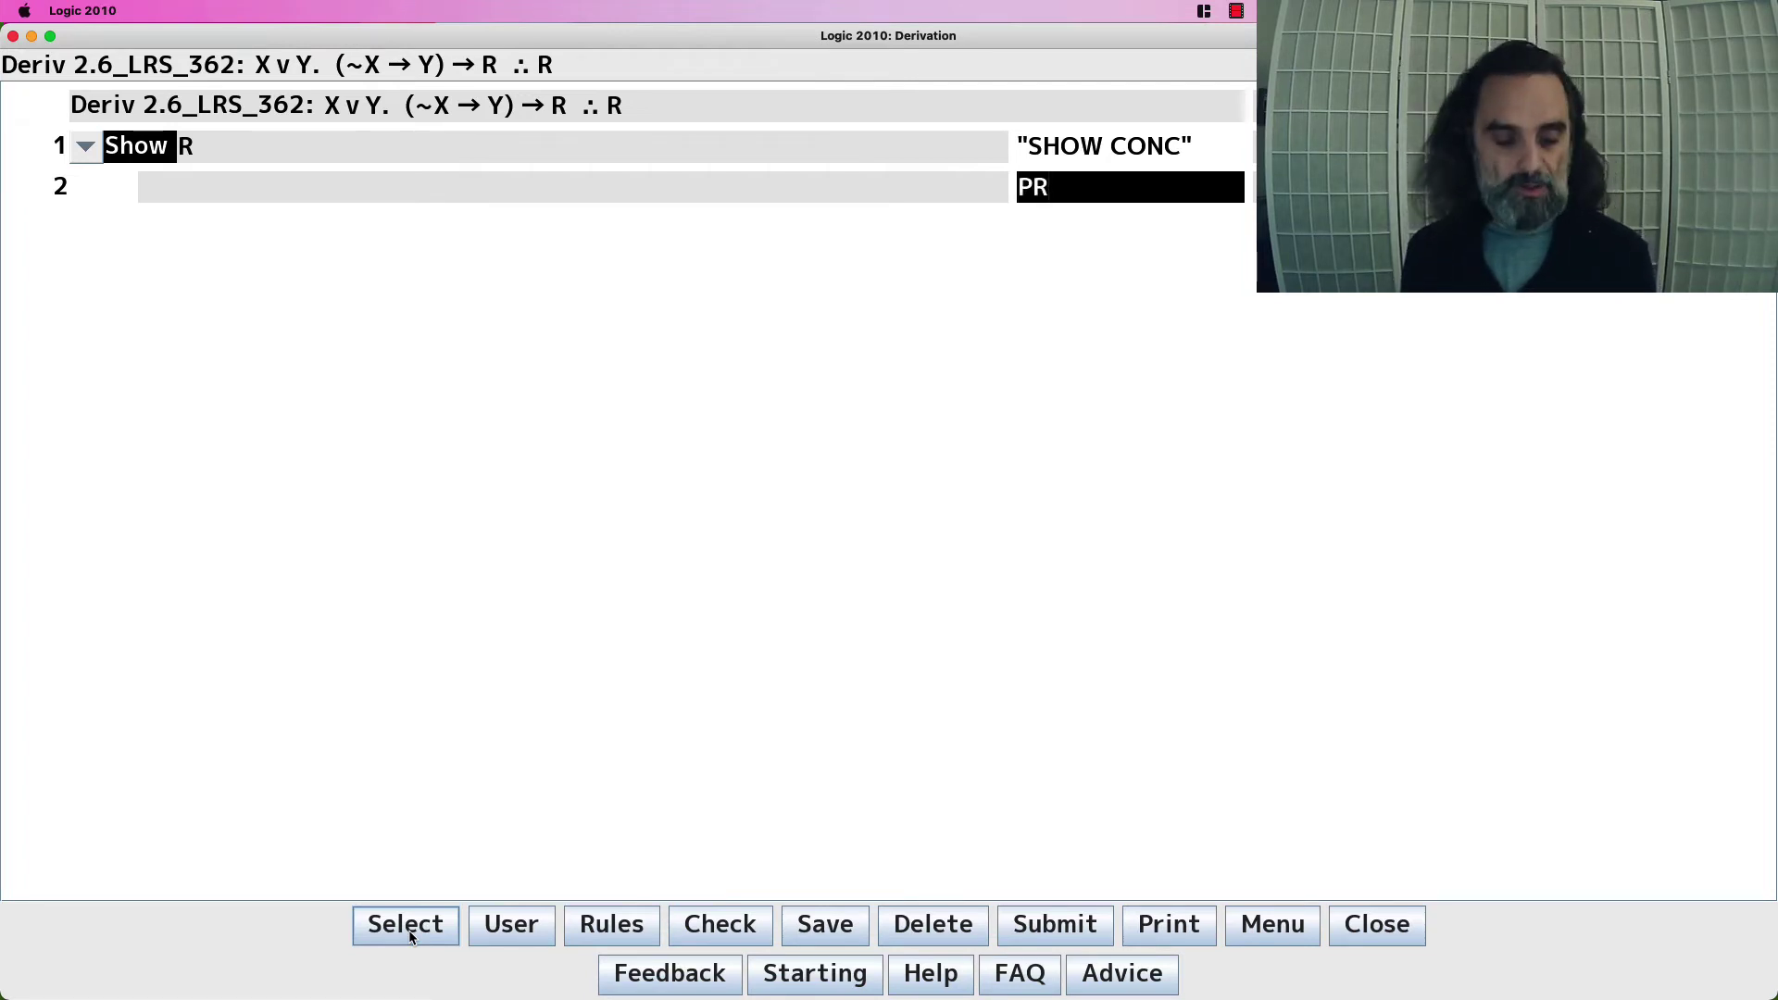
type("1")
key("Return")
type("PR2")
key("Return")
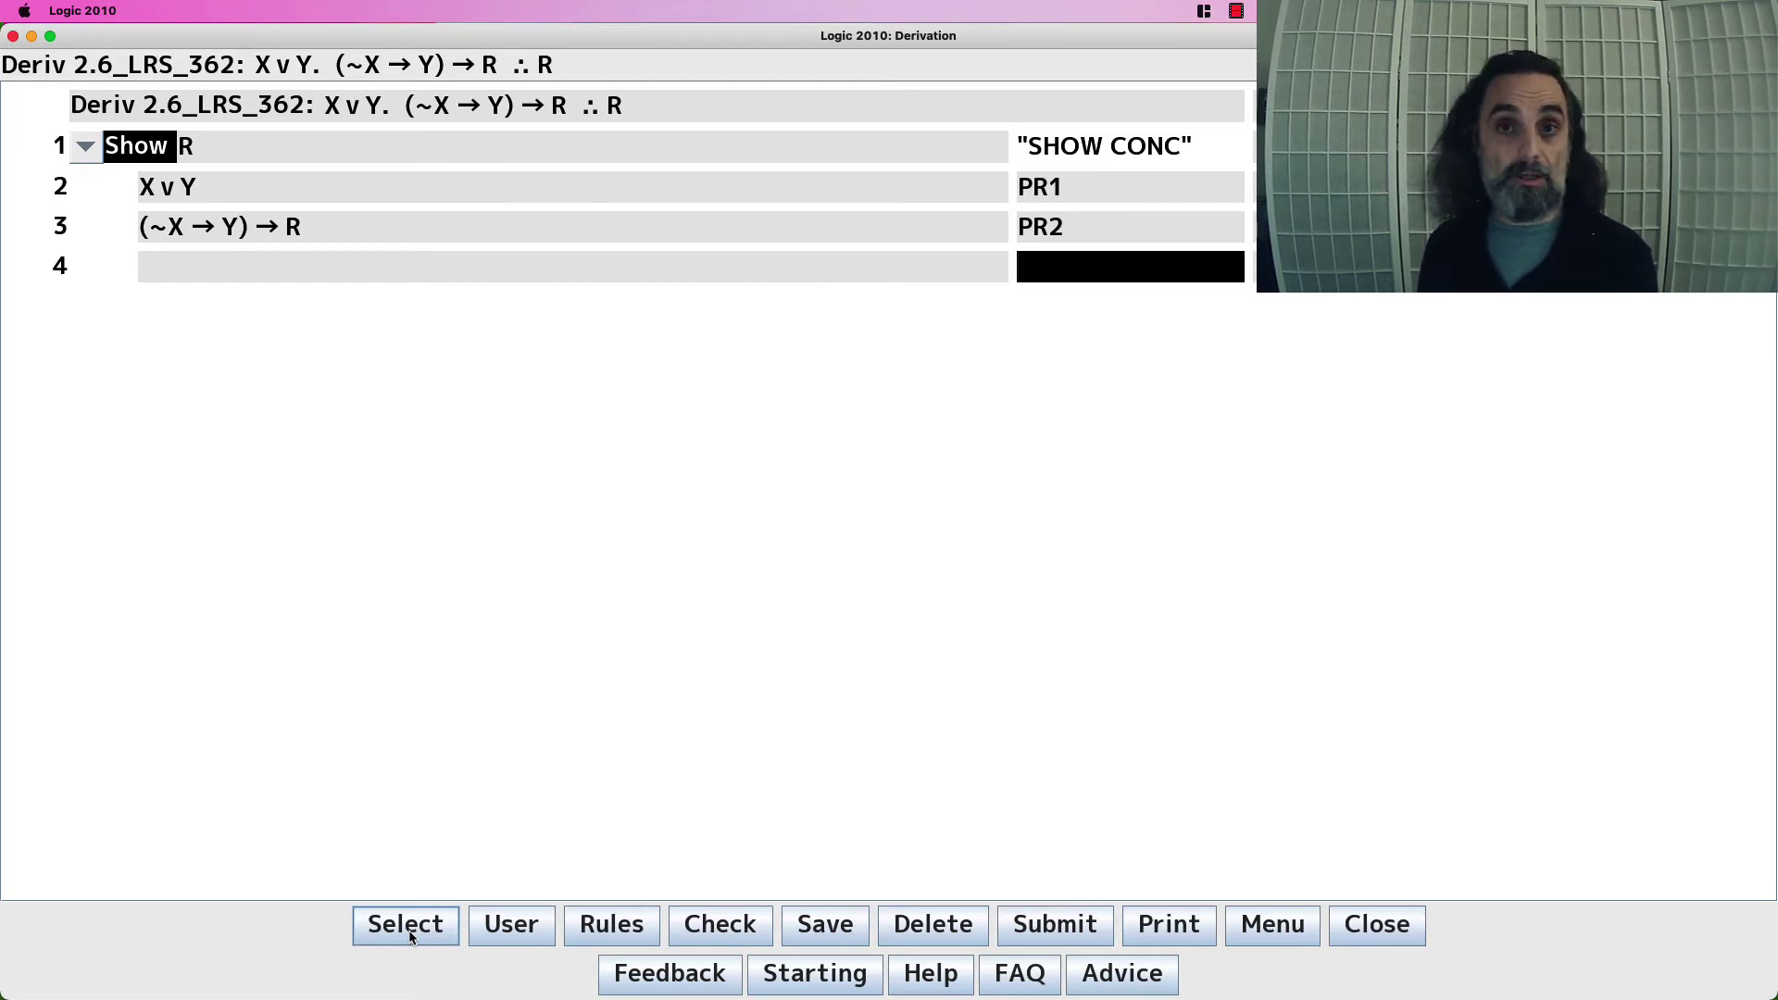
Highlight the antecedent (~X → Y) of line 3 and start its subderivation on line 4 with SHOW ANT 3
left_click(270, 230)
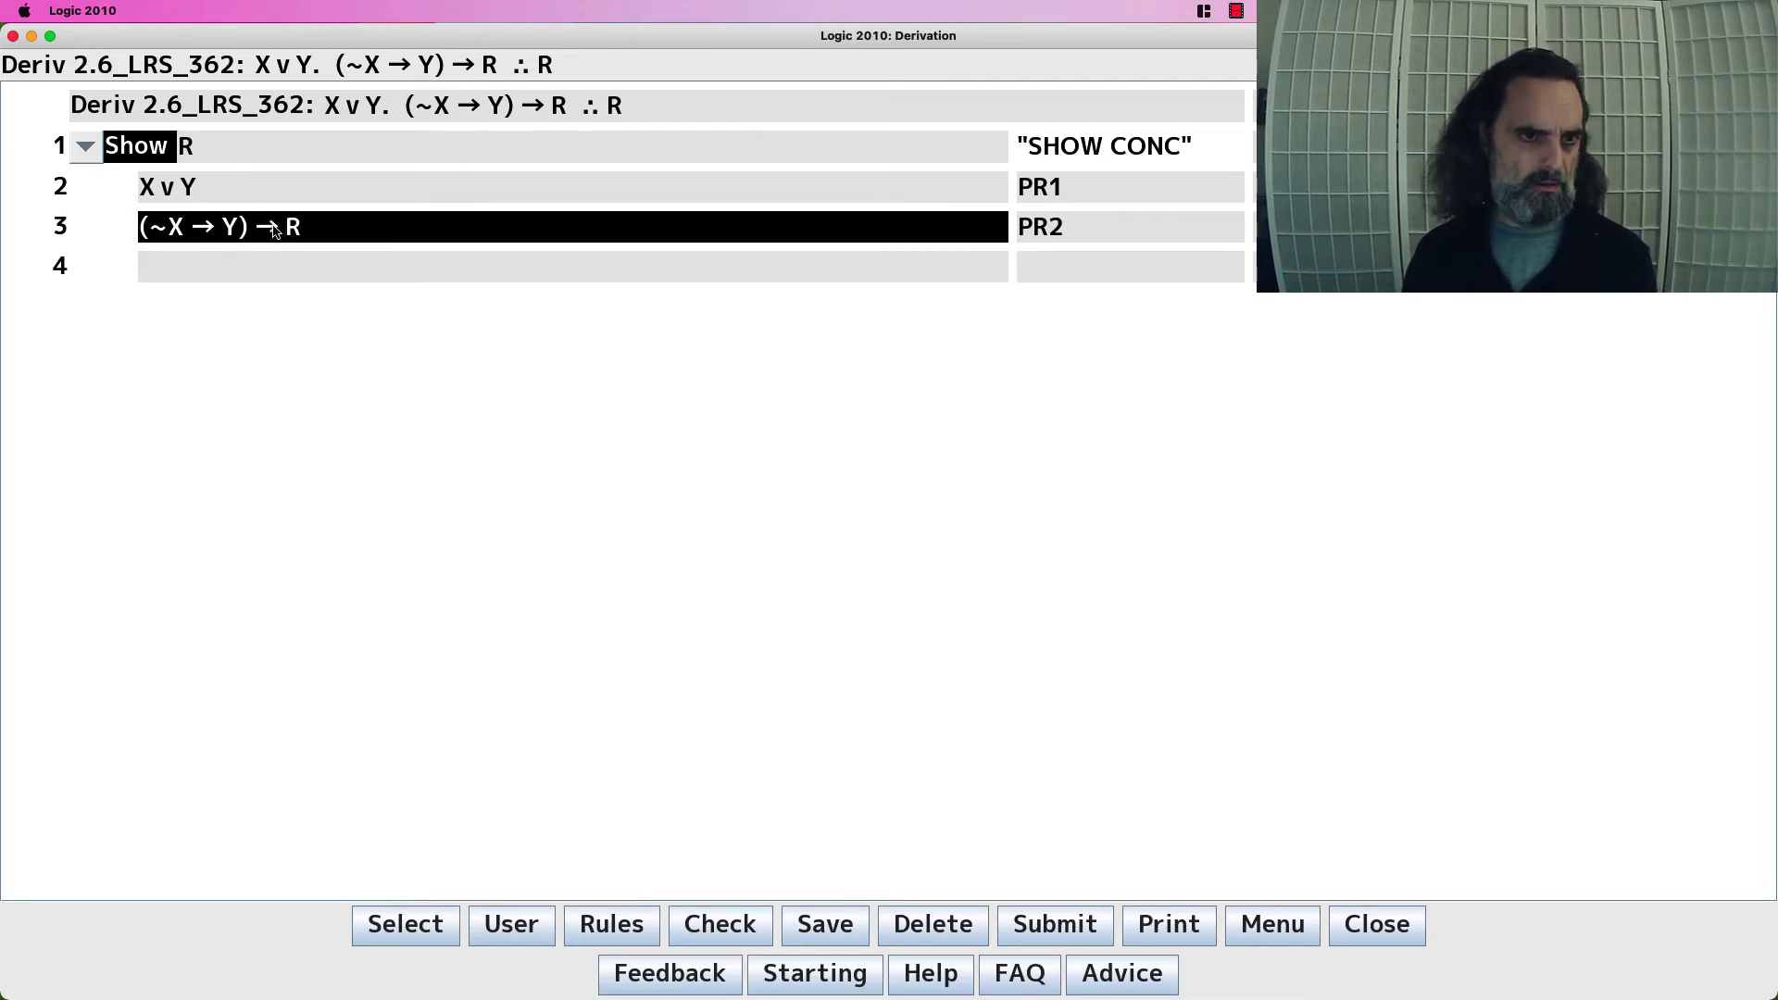
left_click(258, 231)
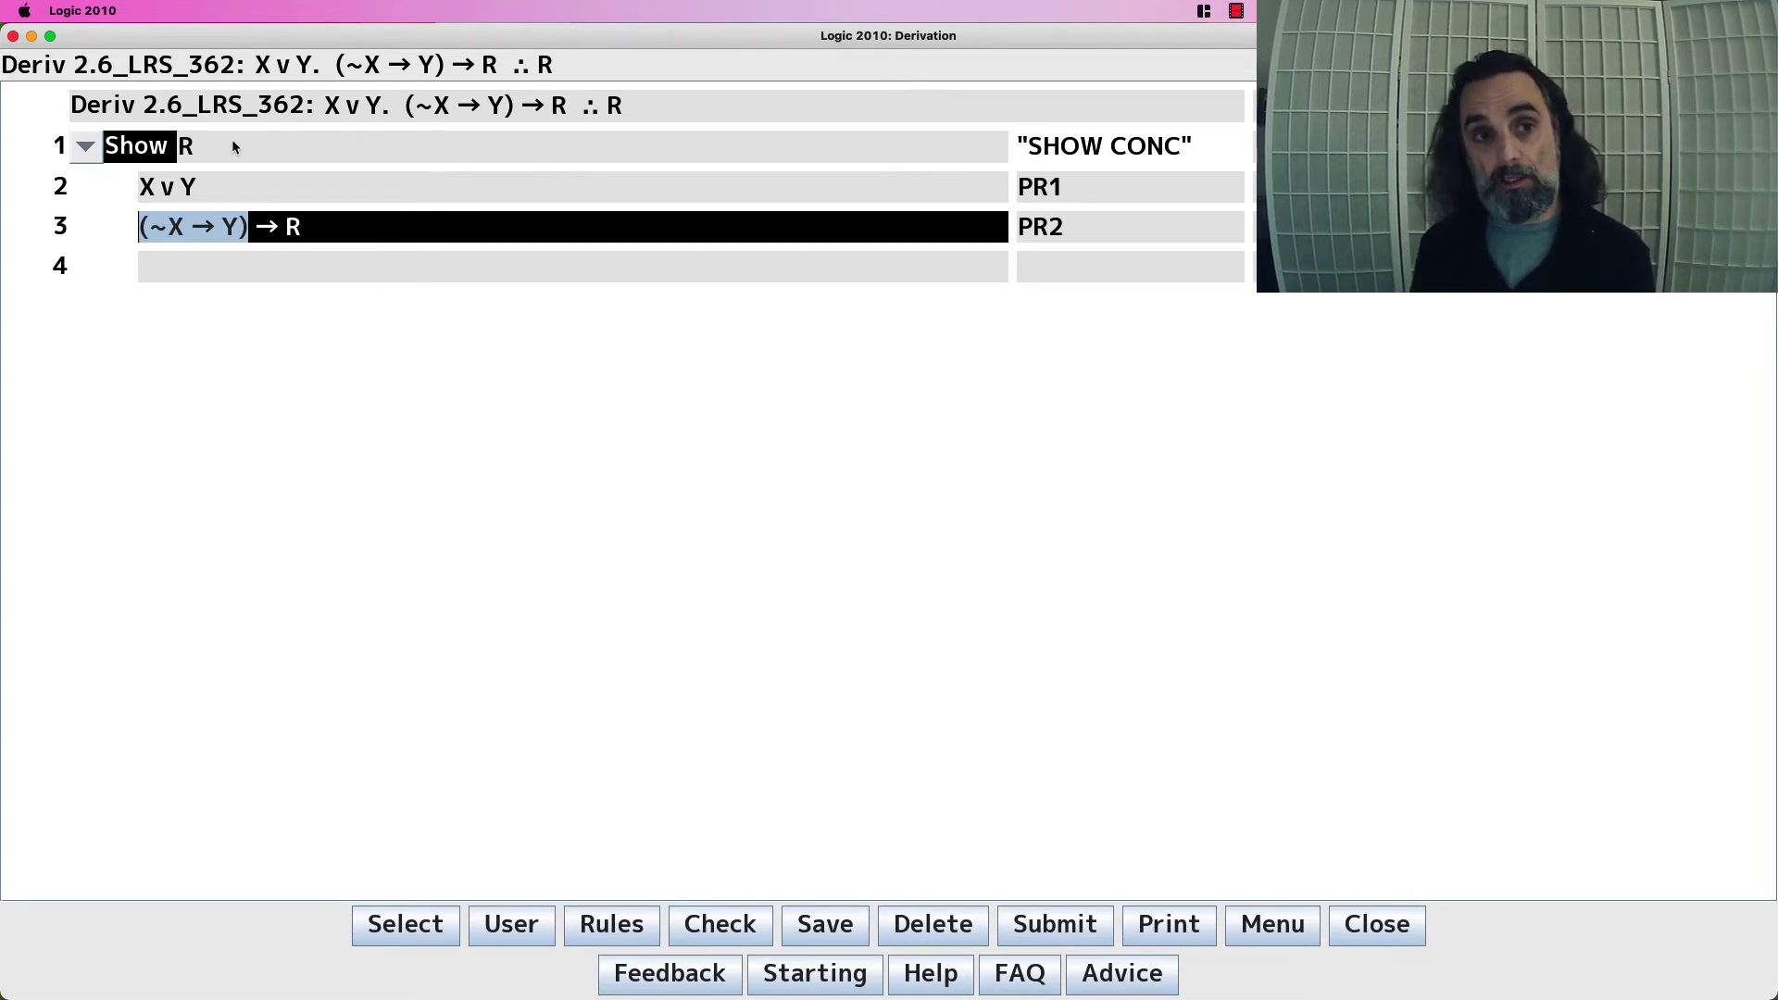
key("Return")
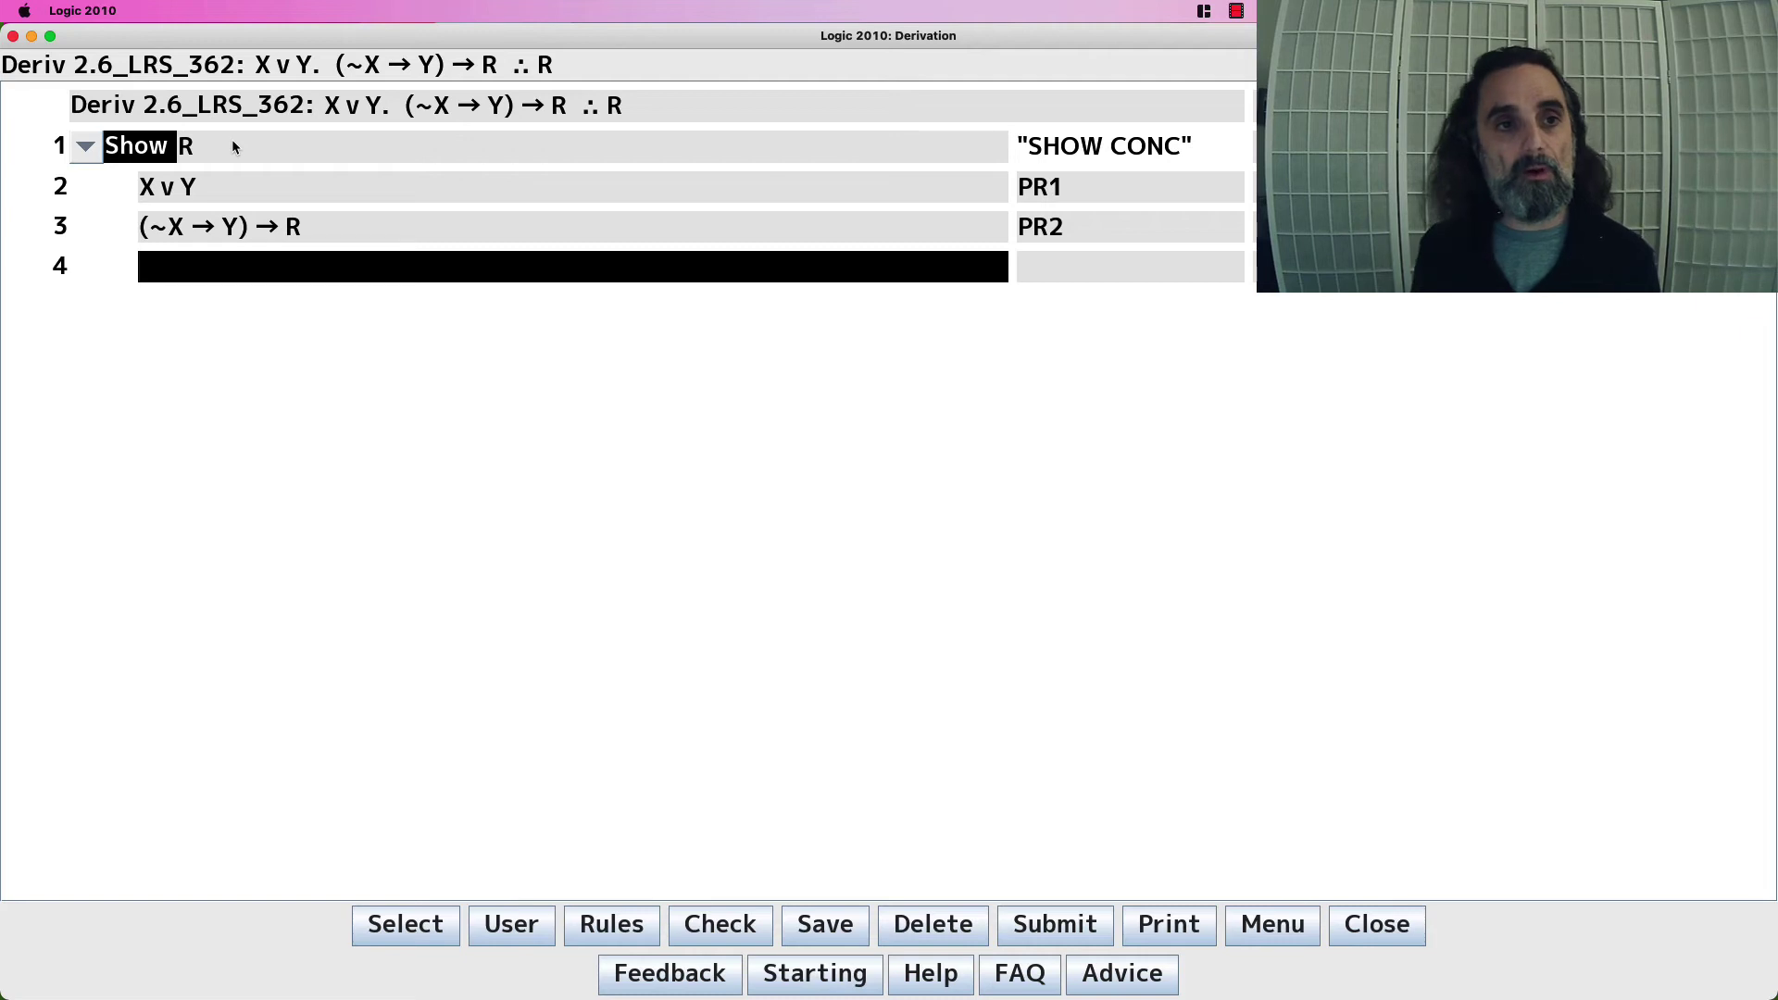
left_click(197, 231)
left_click(197, 232)
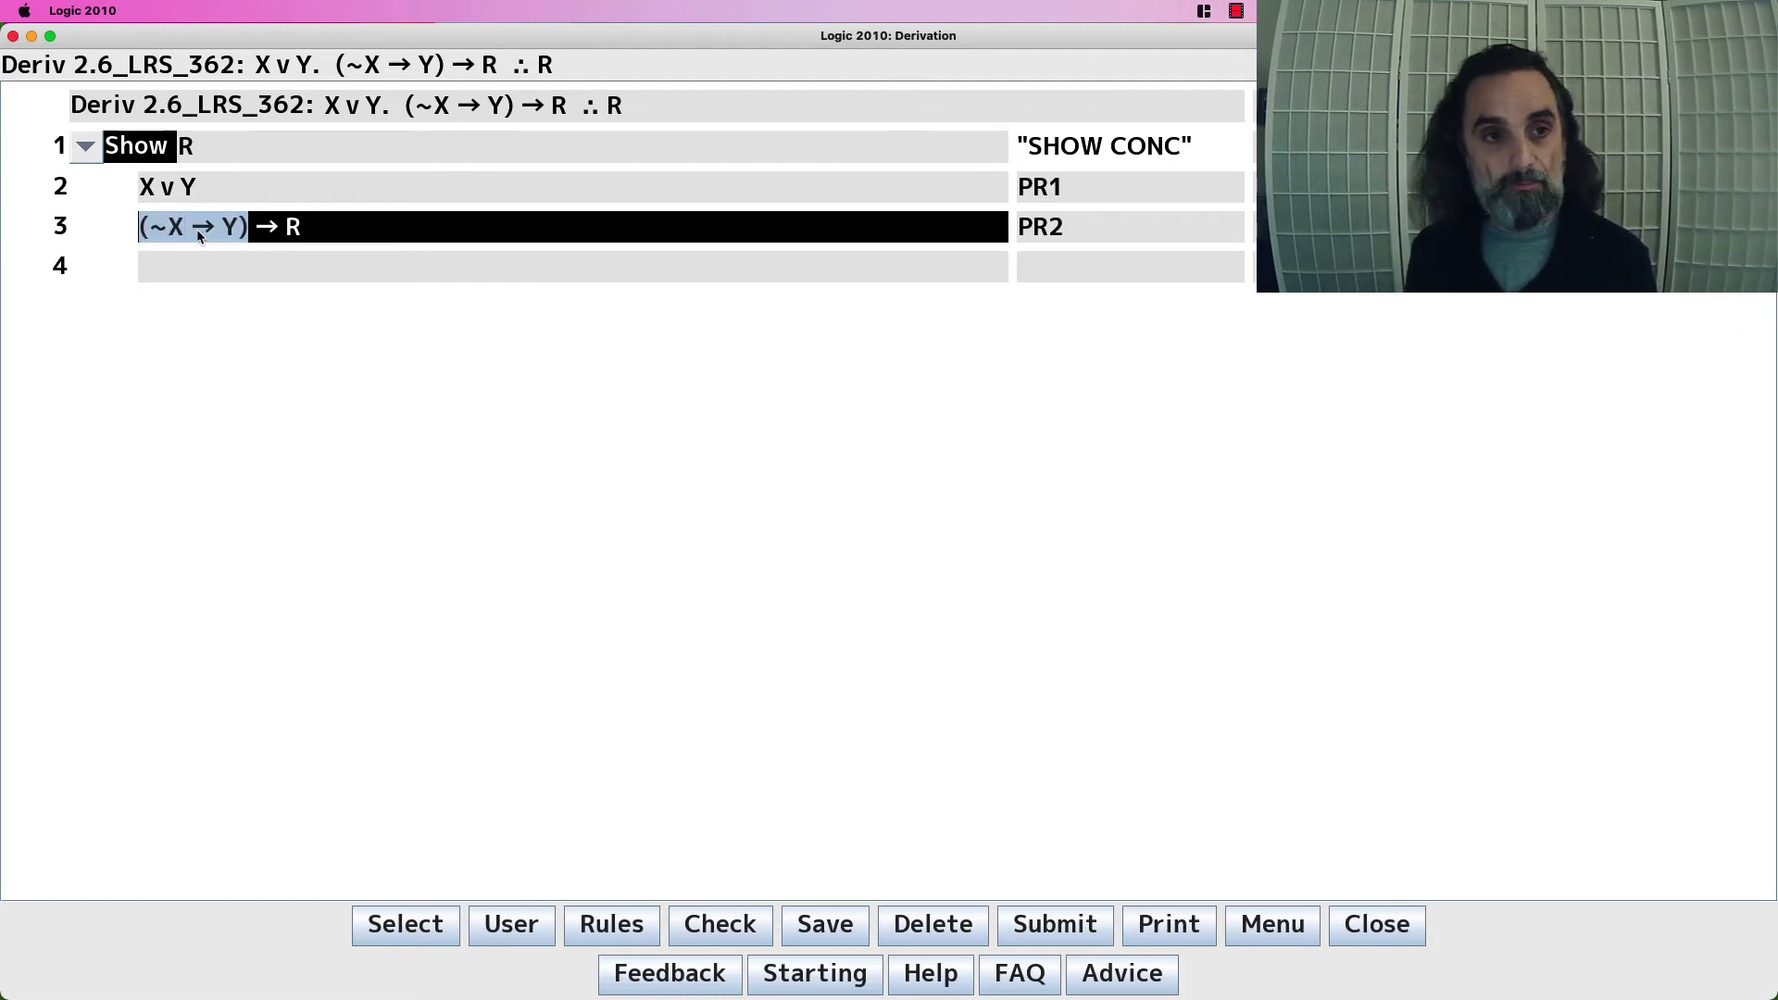
key("Escape")
type("SHOW ANT 3")
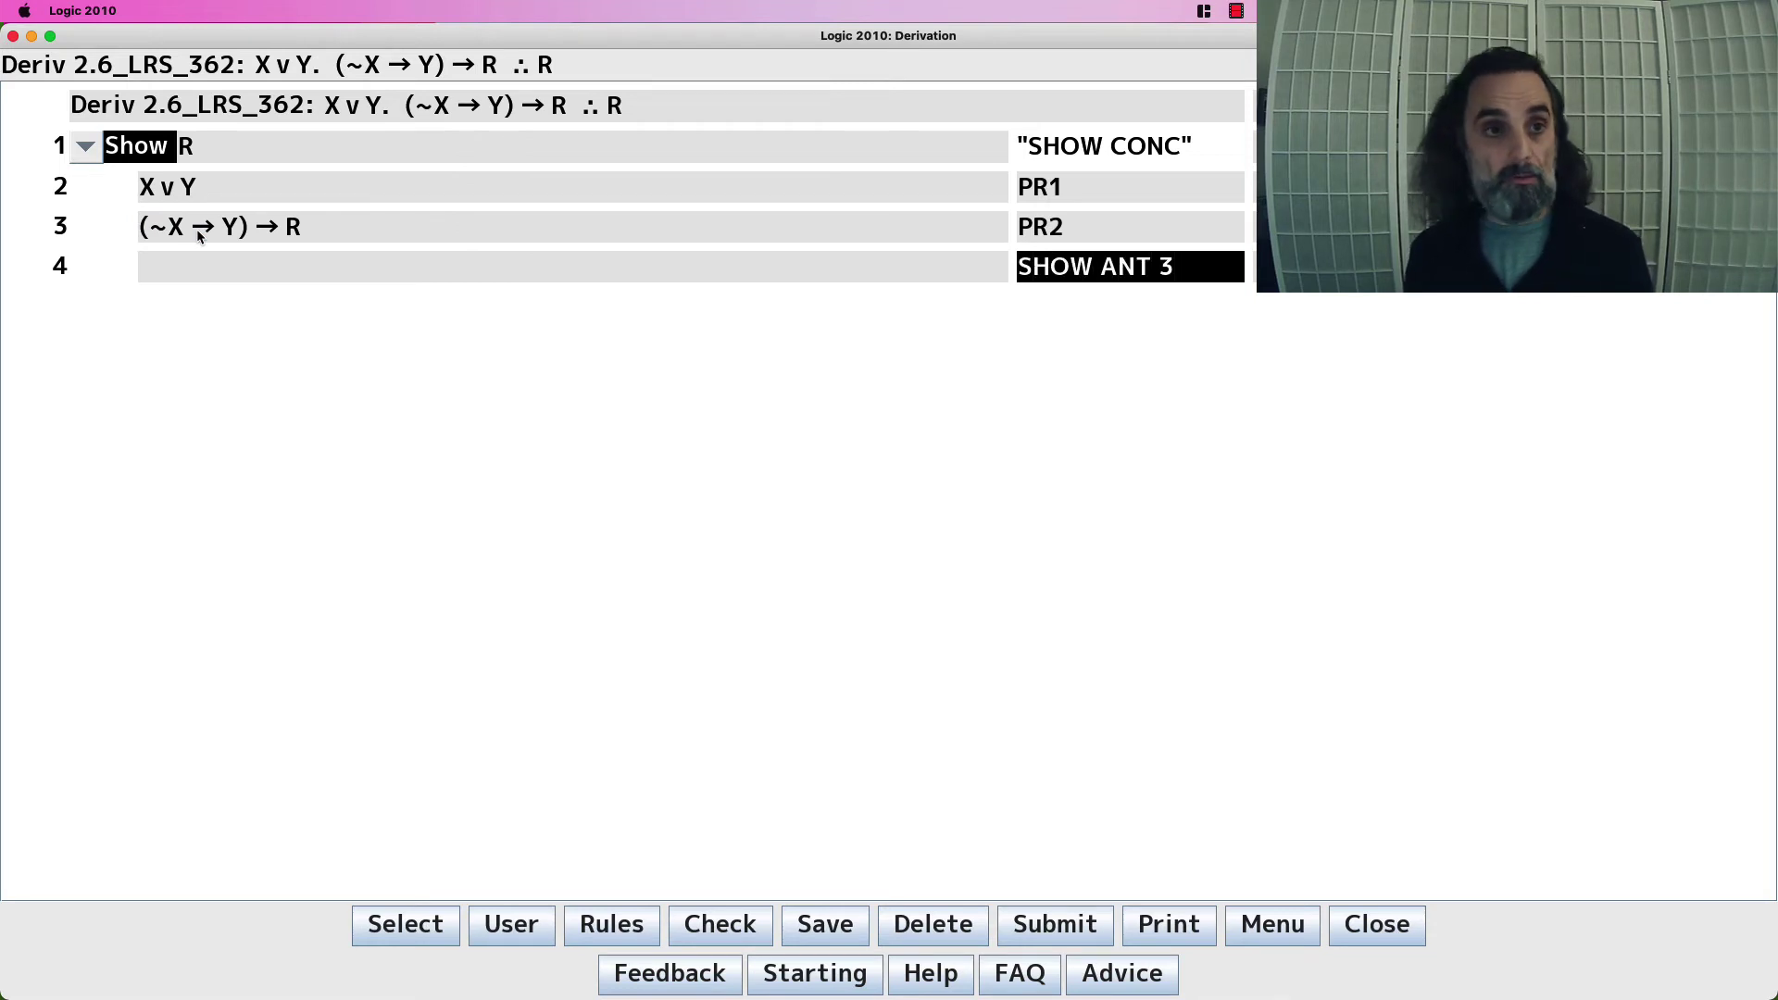
key("Return")
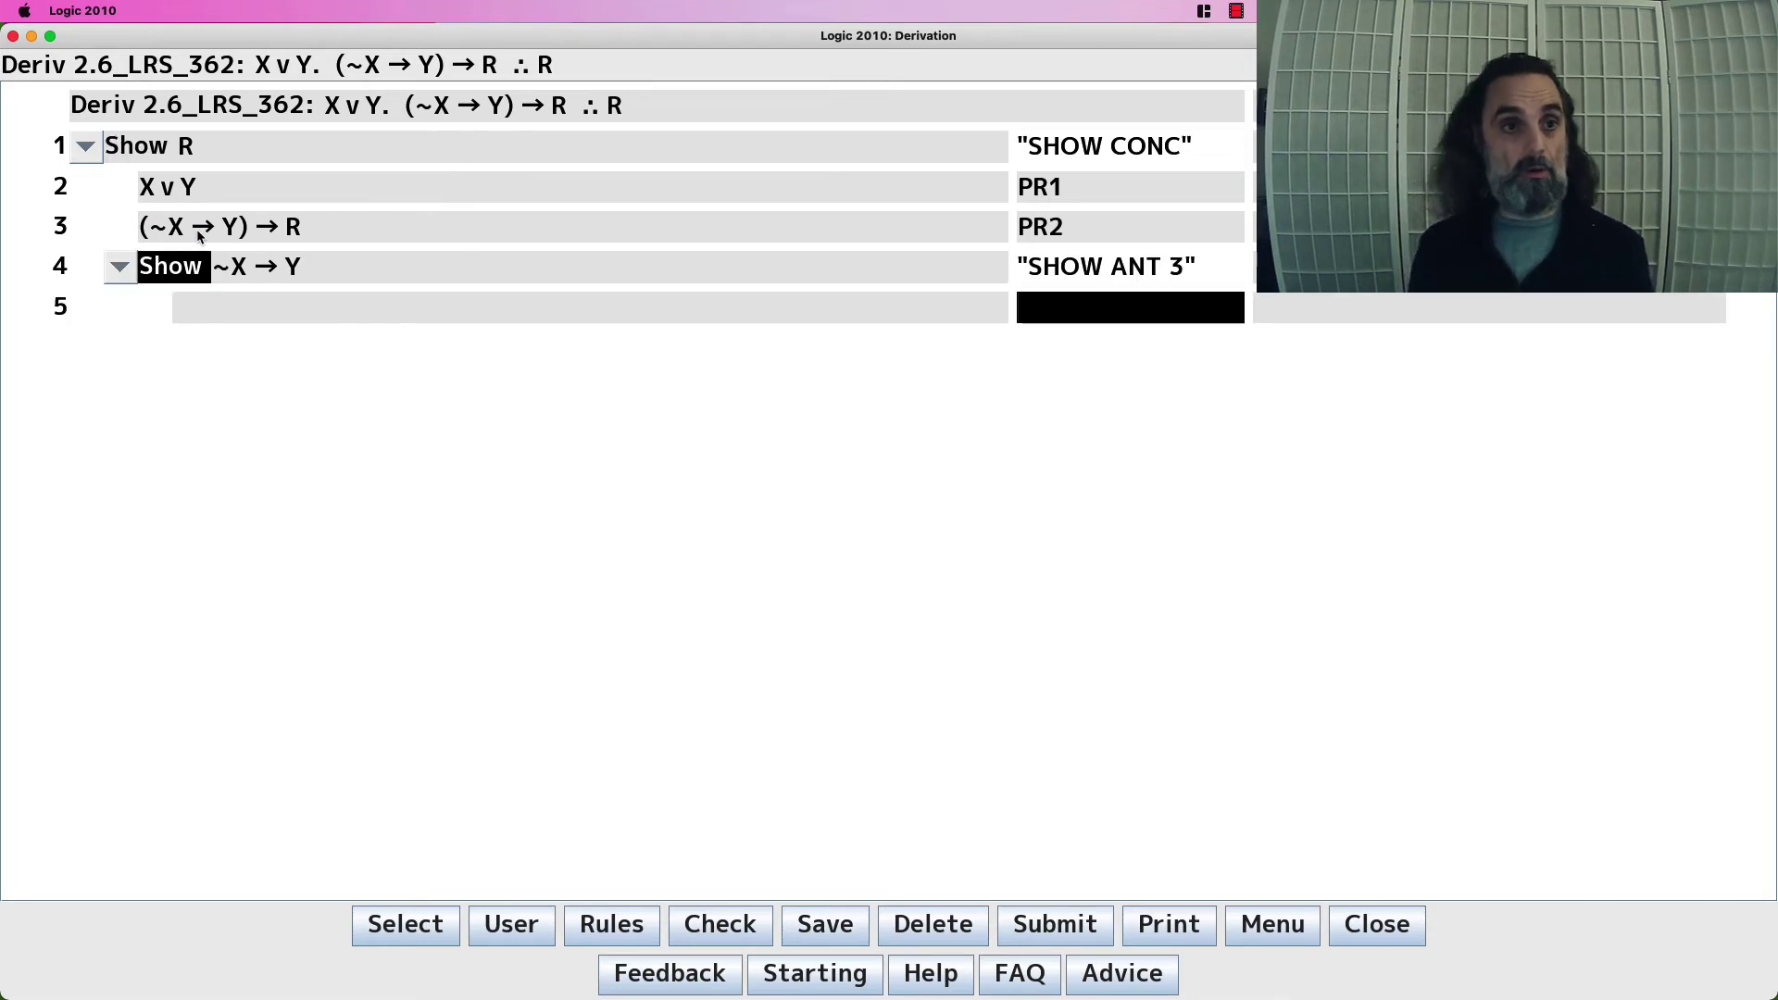
Complete the subderivation of ~X → Y on lines 5 to 7 with ASS CD, 2 5 MTP and 6 CD
type("ASS")
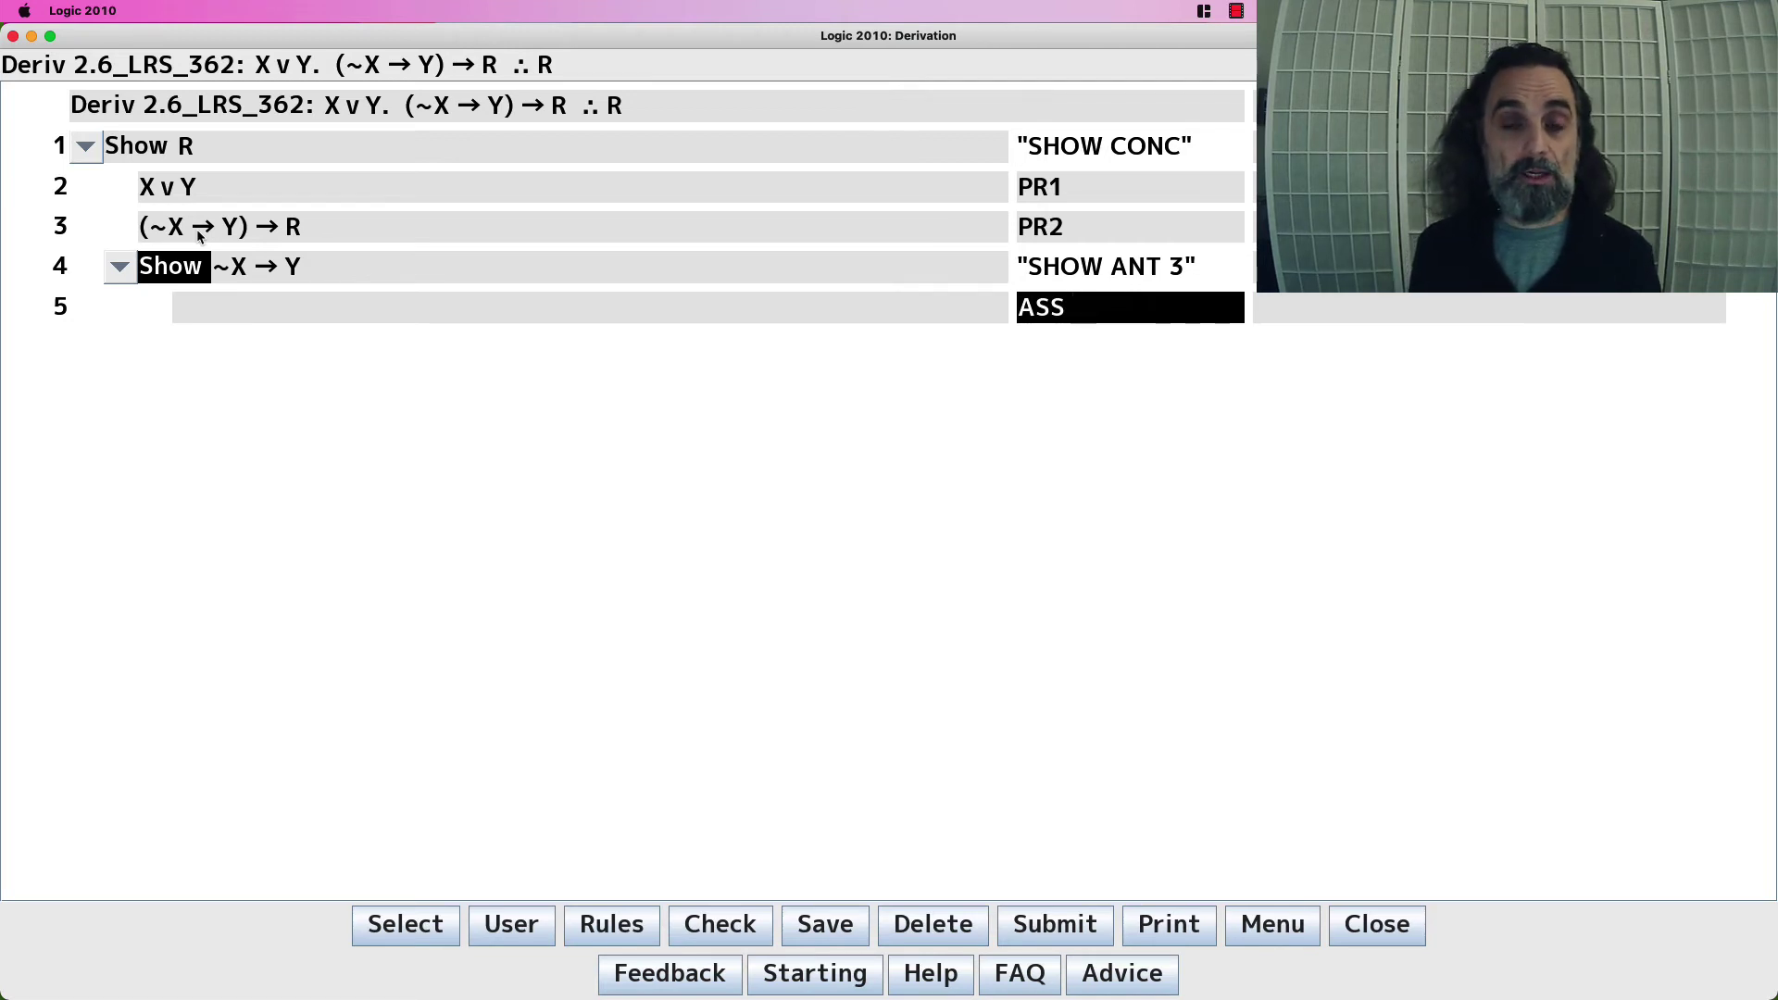
type(" CD")
key("Return")
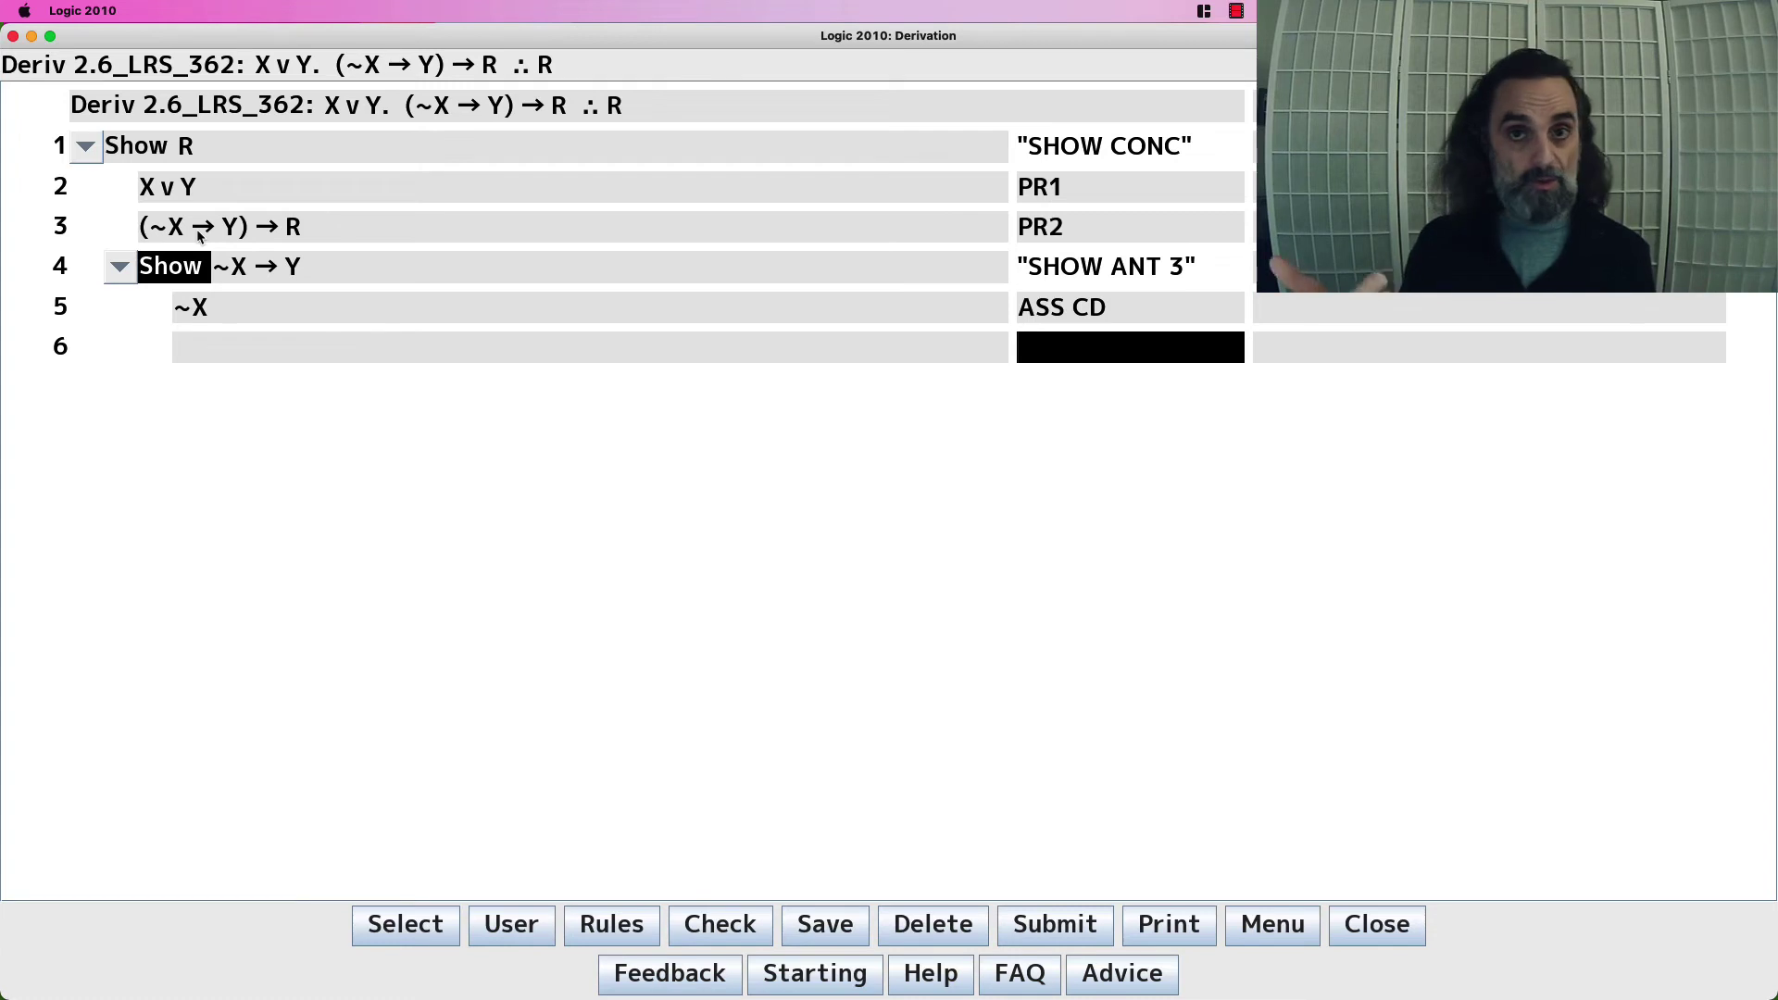
type("2 5 MP")
key("BackSpace")
type("TP")
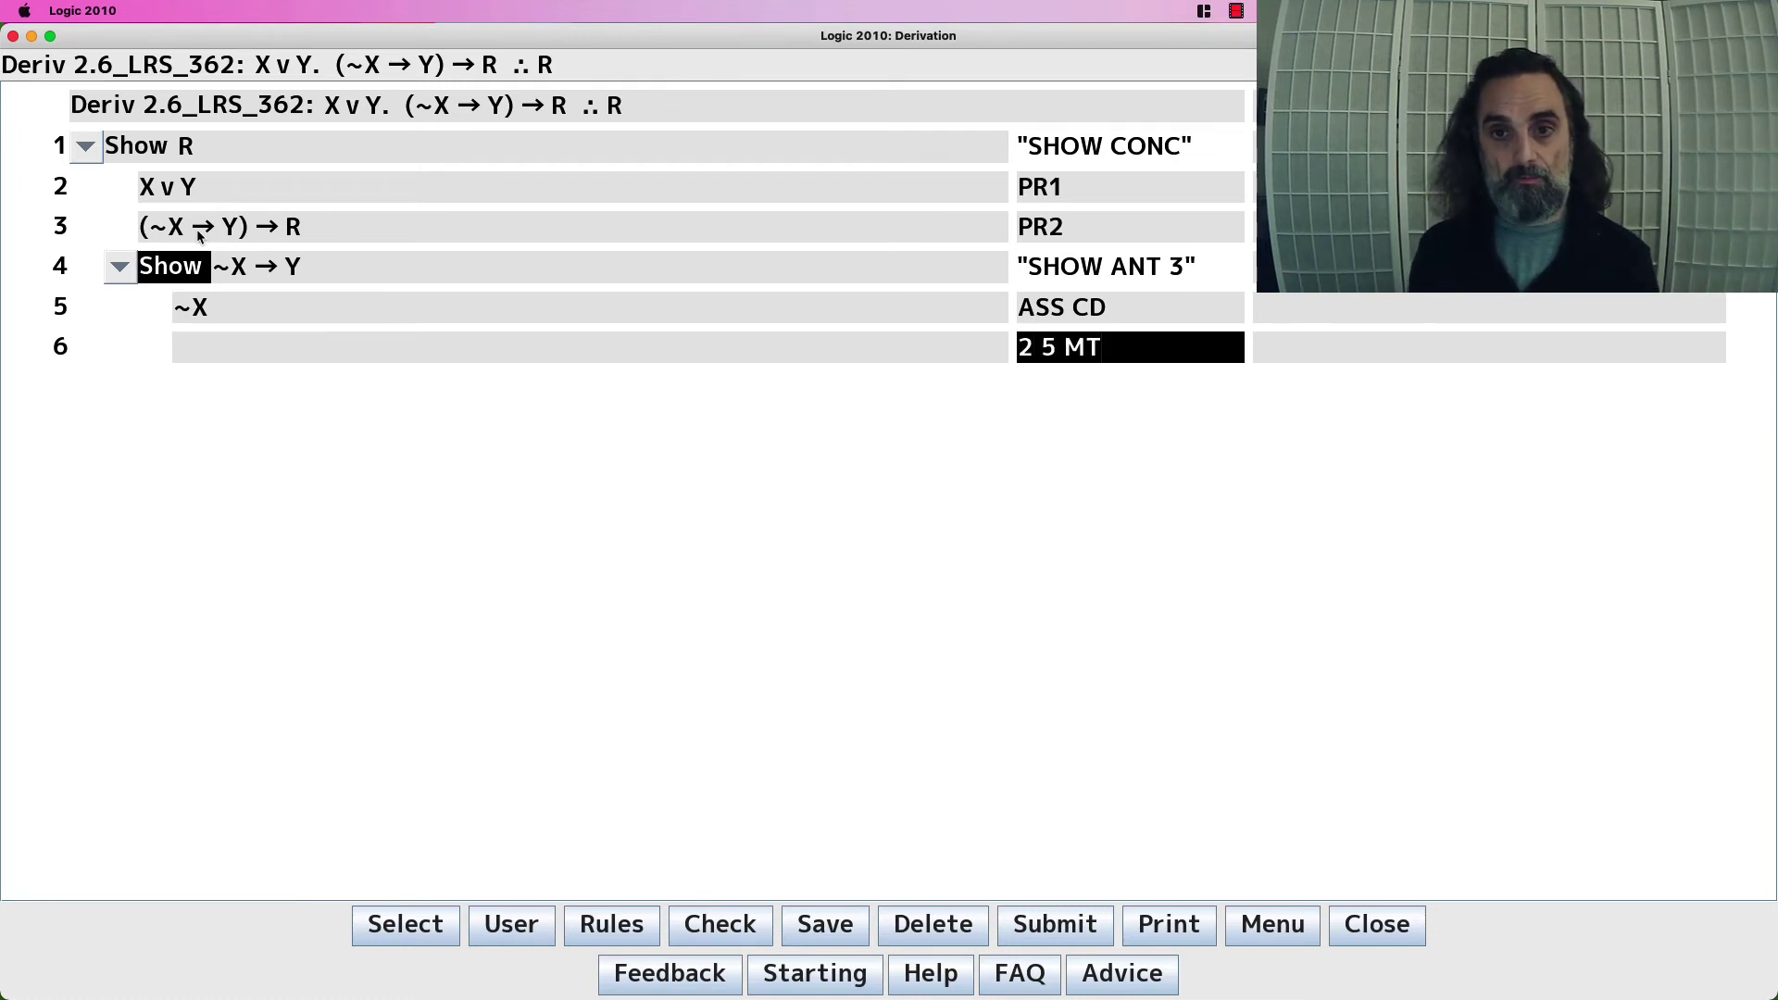
key("Return")
type("6")
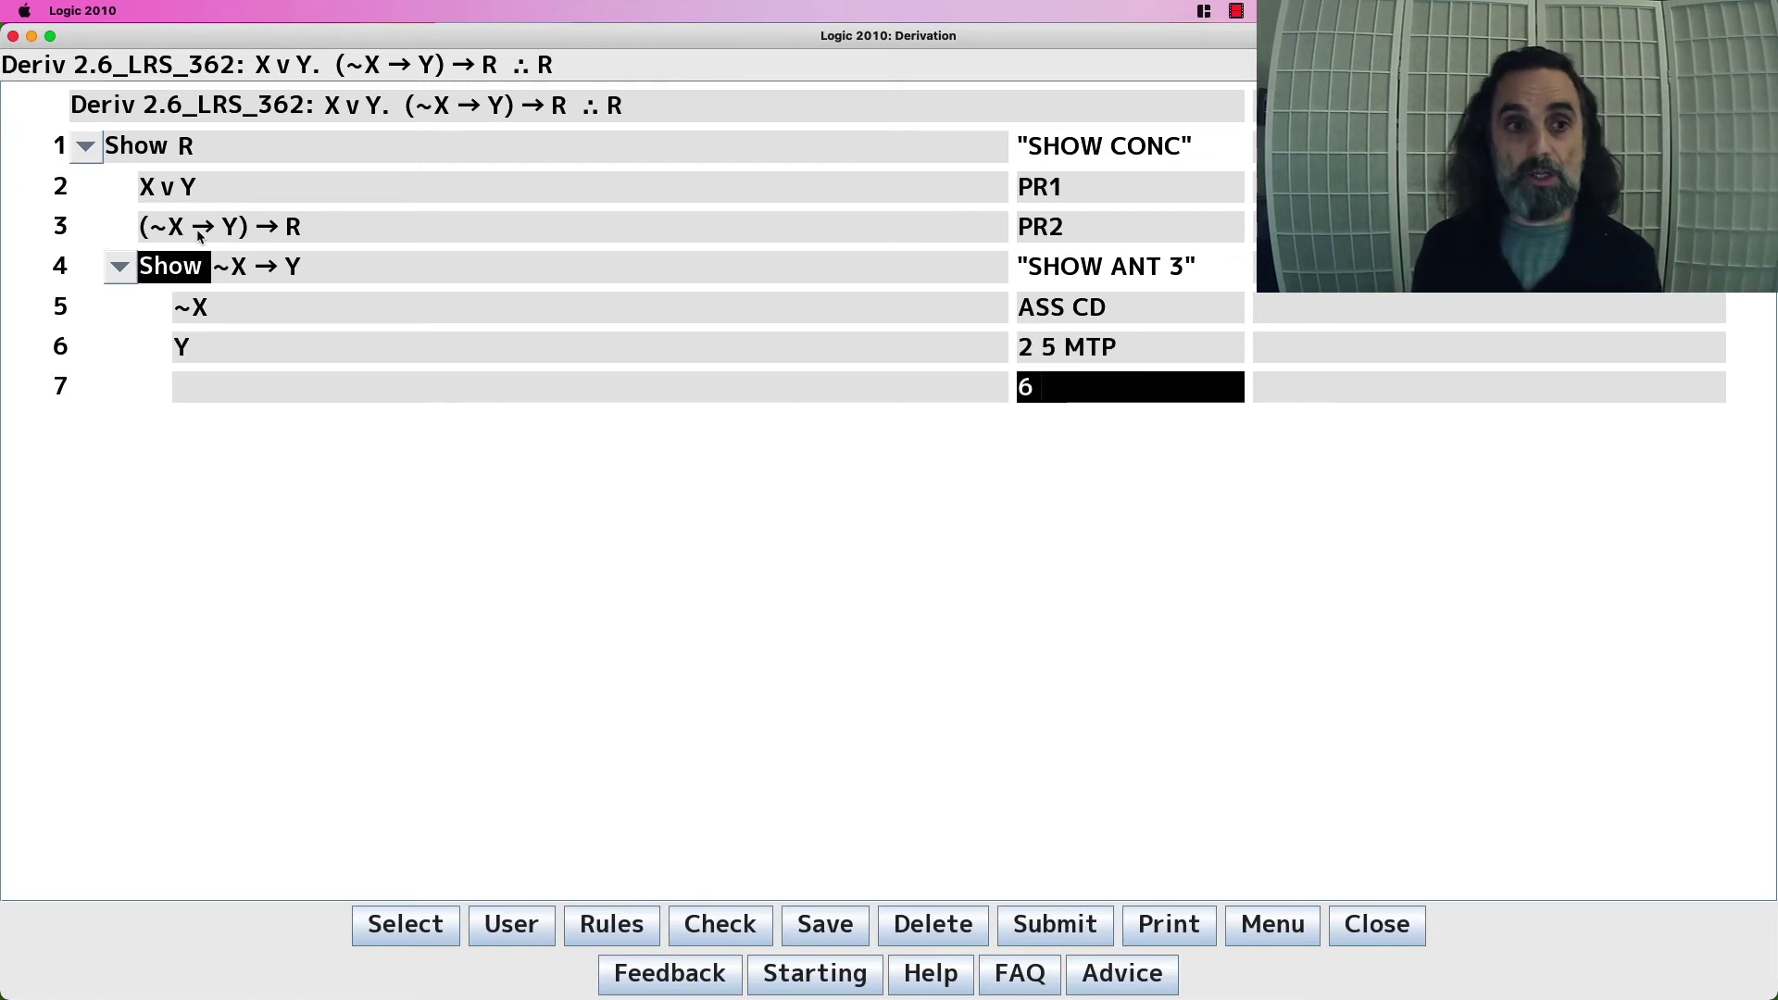
type(" CD")
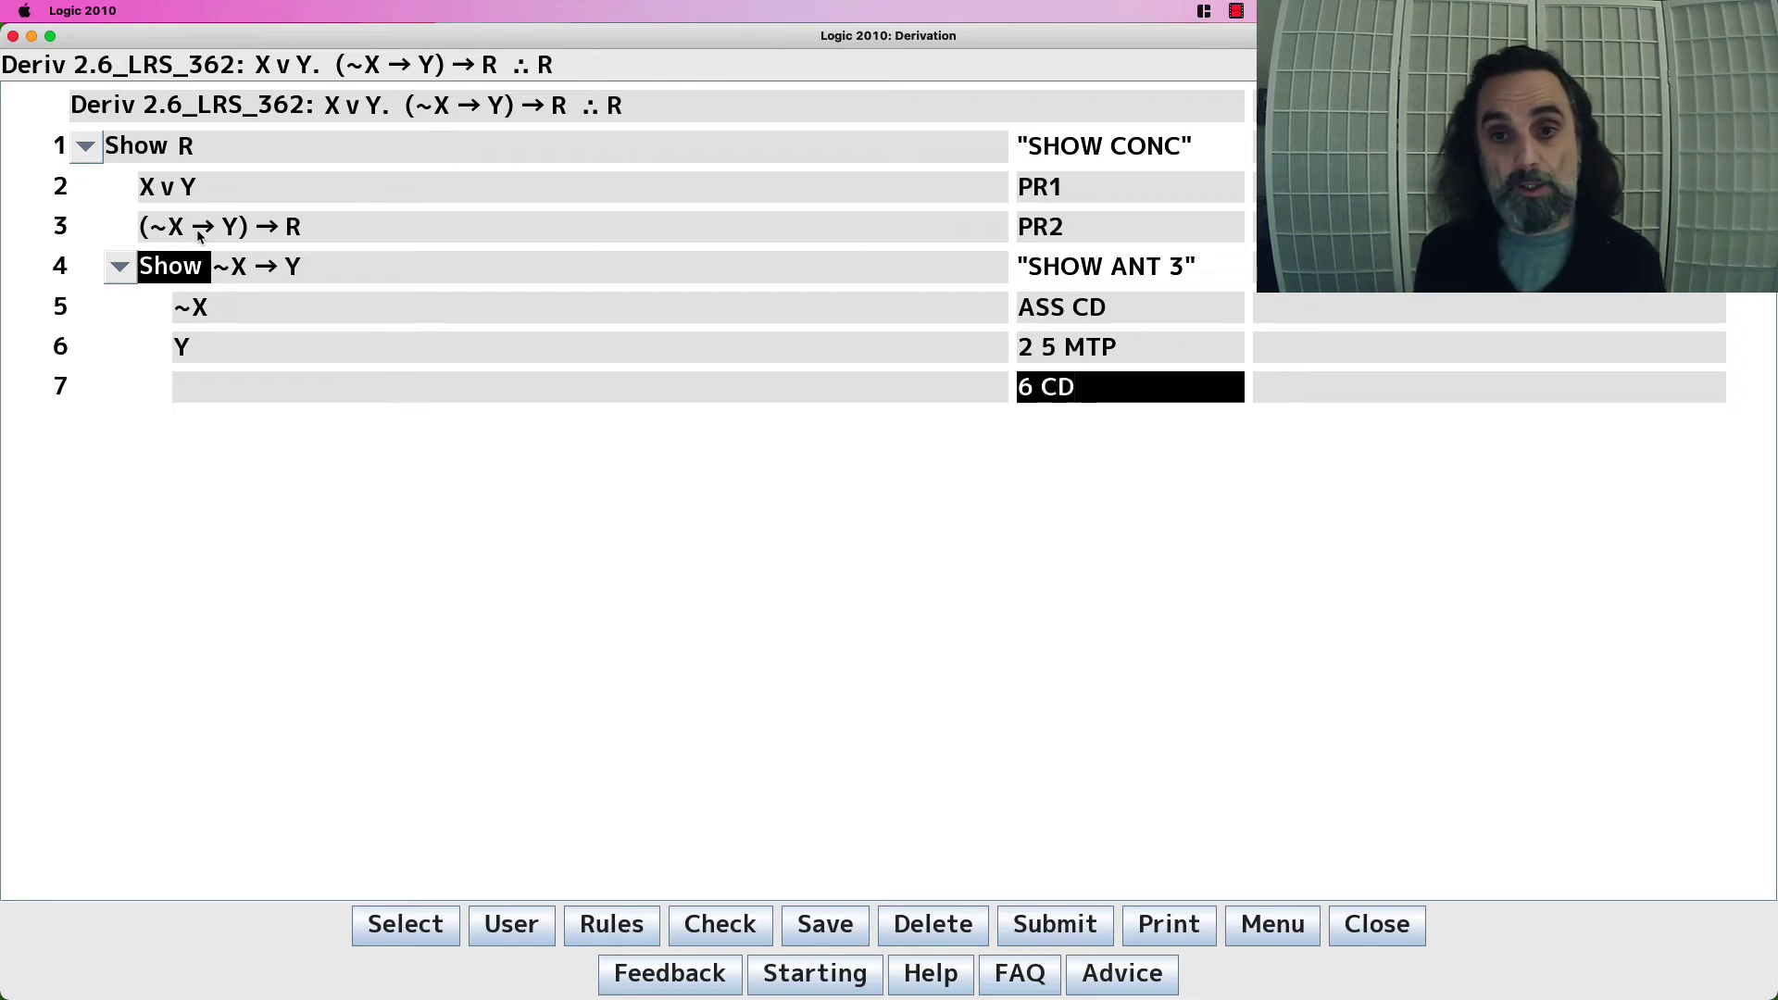
key("Return")
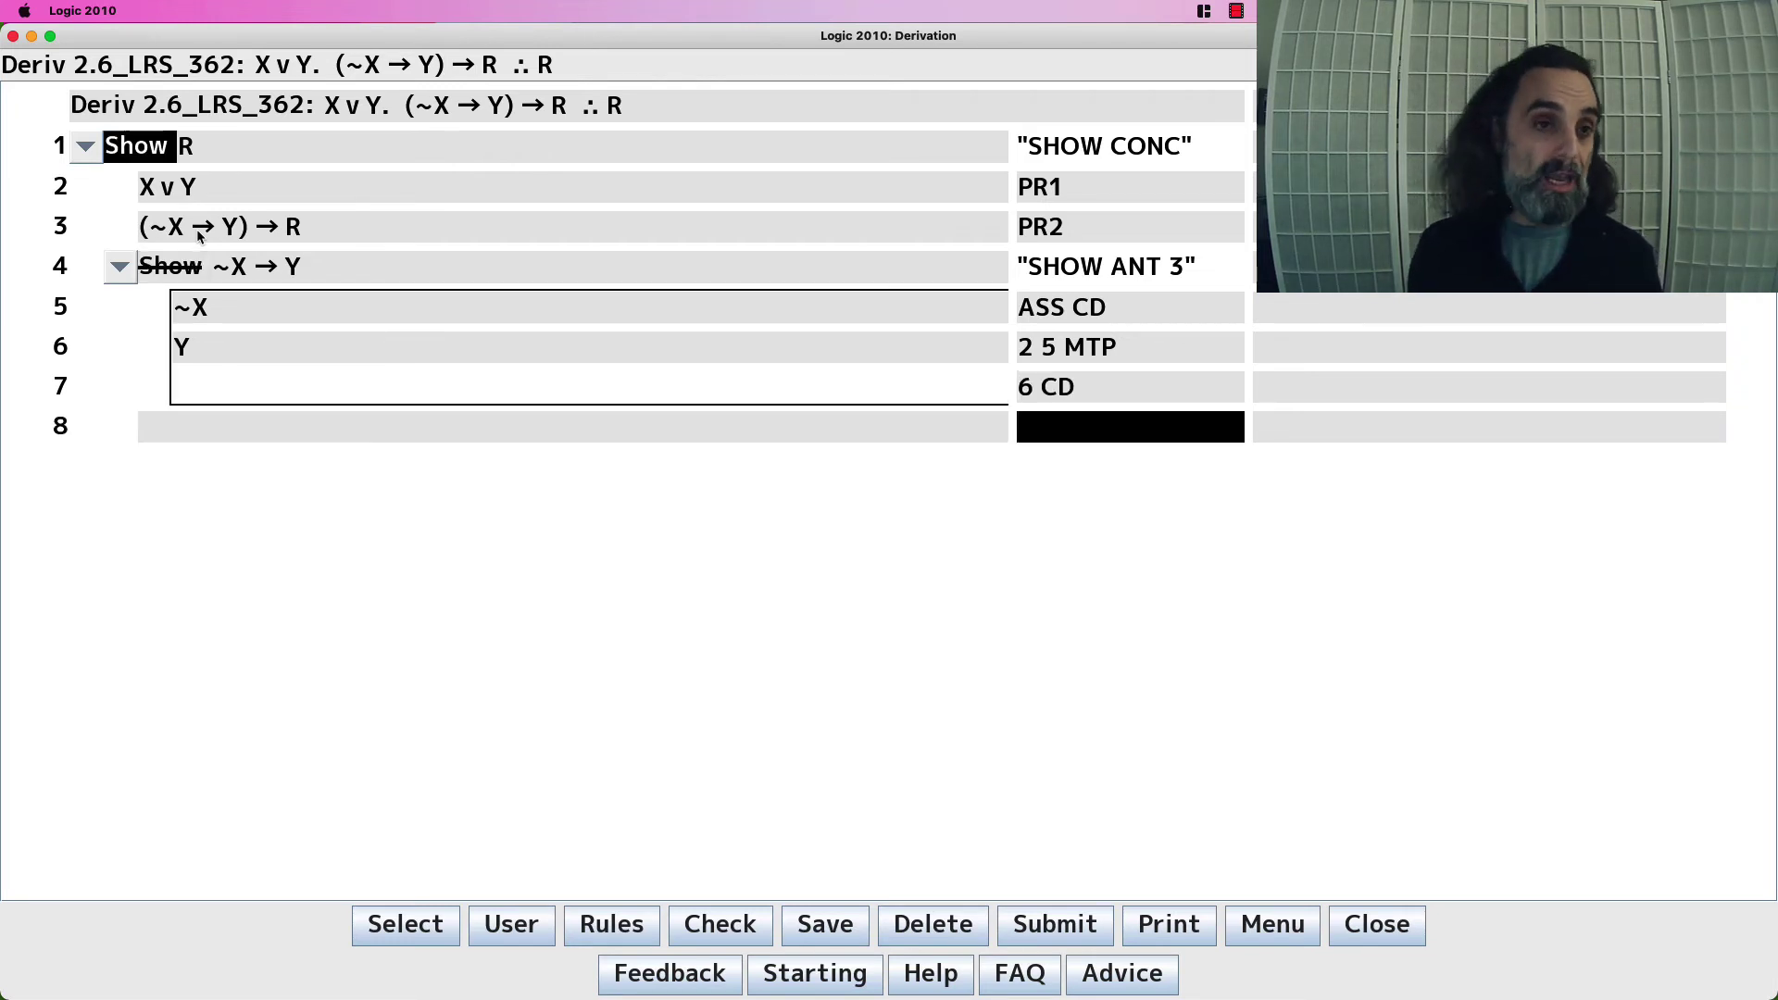
Derive R on line 8 with 3 4 MP and close the main derivation on line 9 with 8 DD
type("3 4")
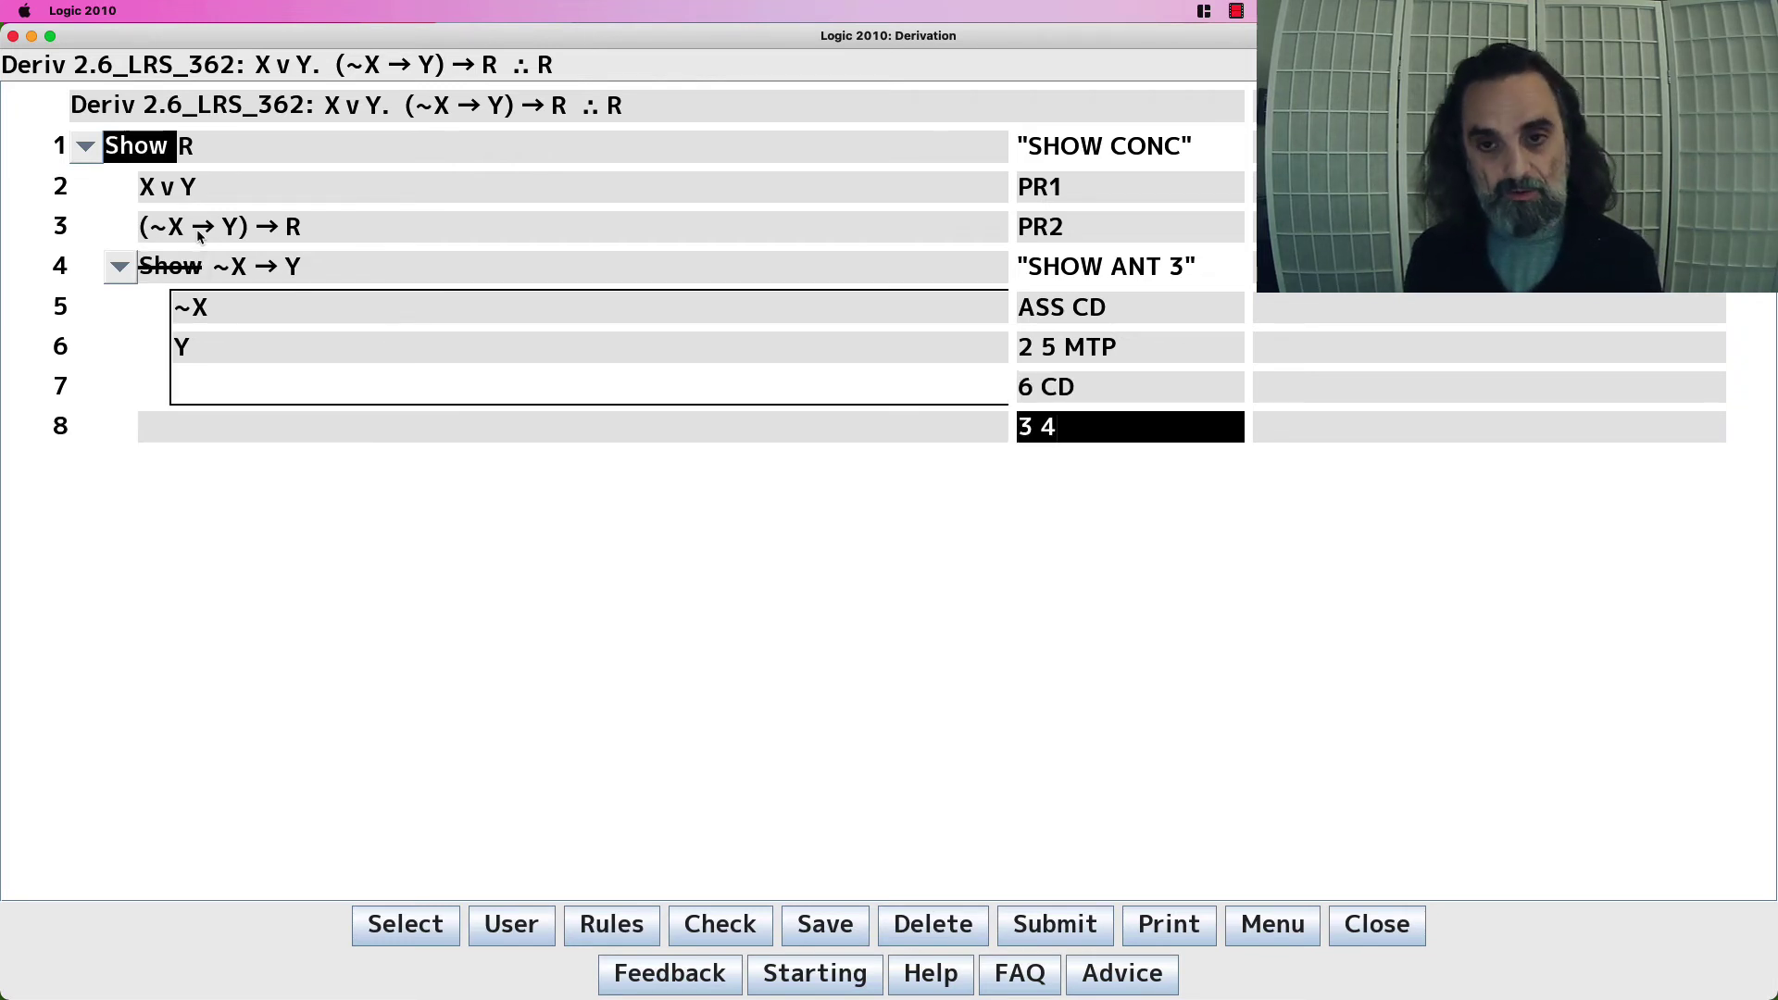
type(" MP")
key("Return")
type("-1 DD")
key("Return")
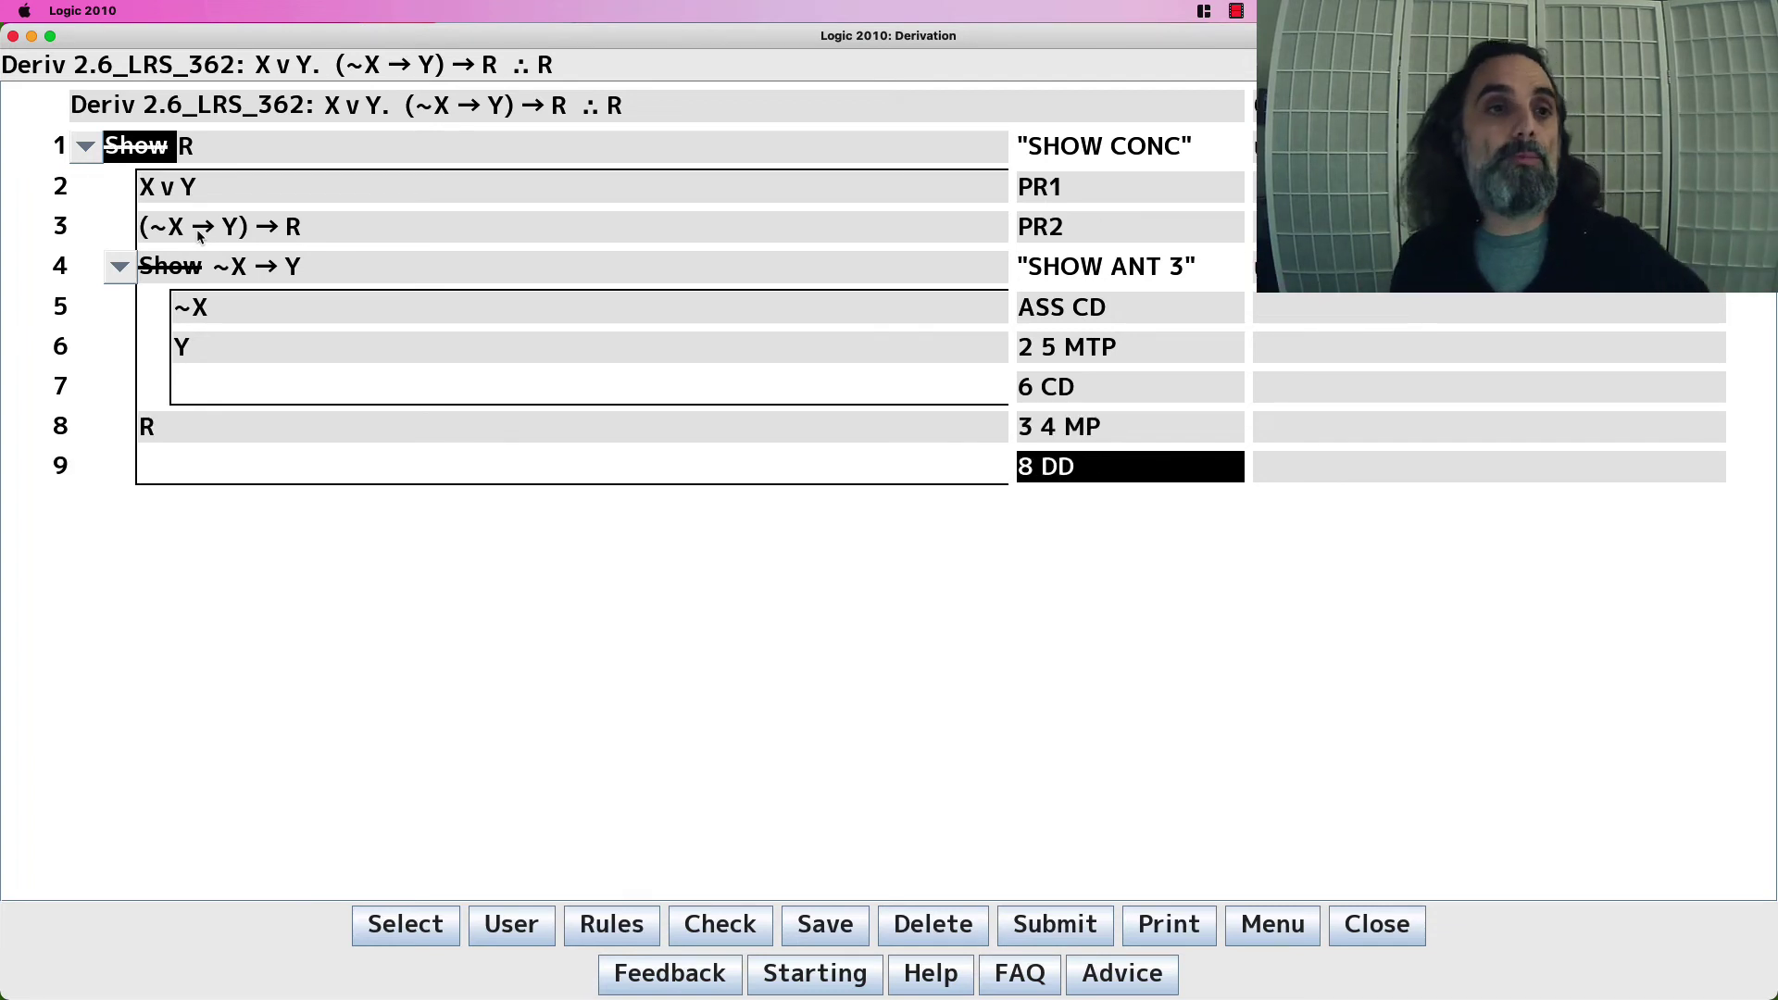
Insert five blank lines between line 3 and the Show ~X → Y line, and copy X v Y from line 2
left_click(388, 227)
key("Return")
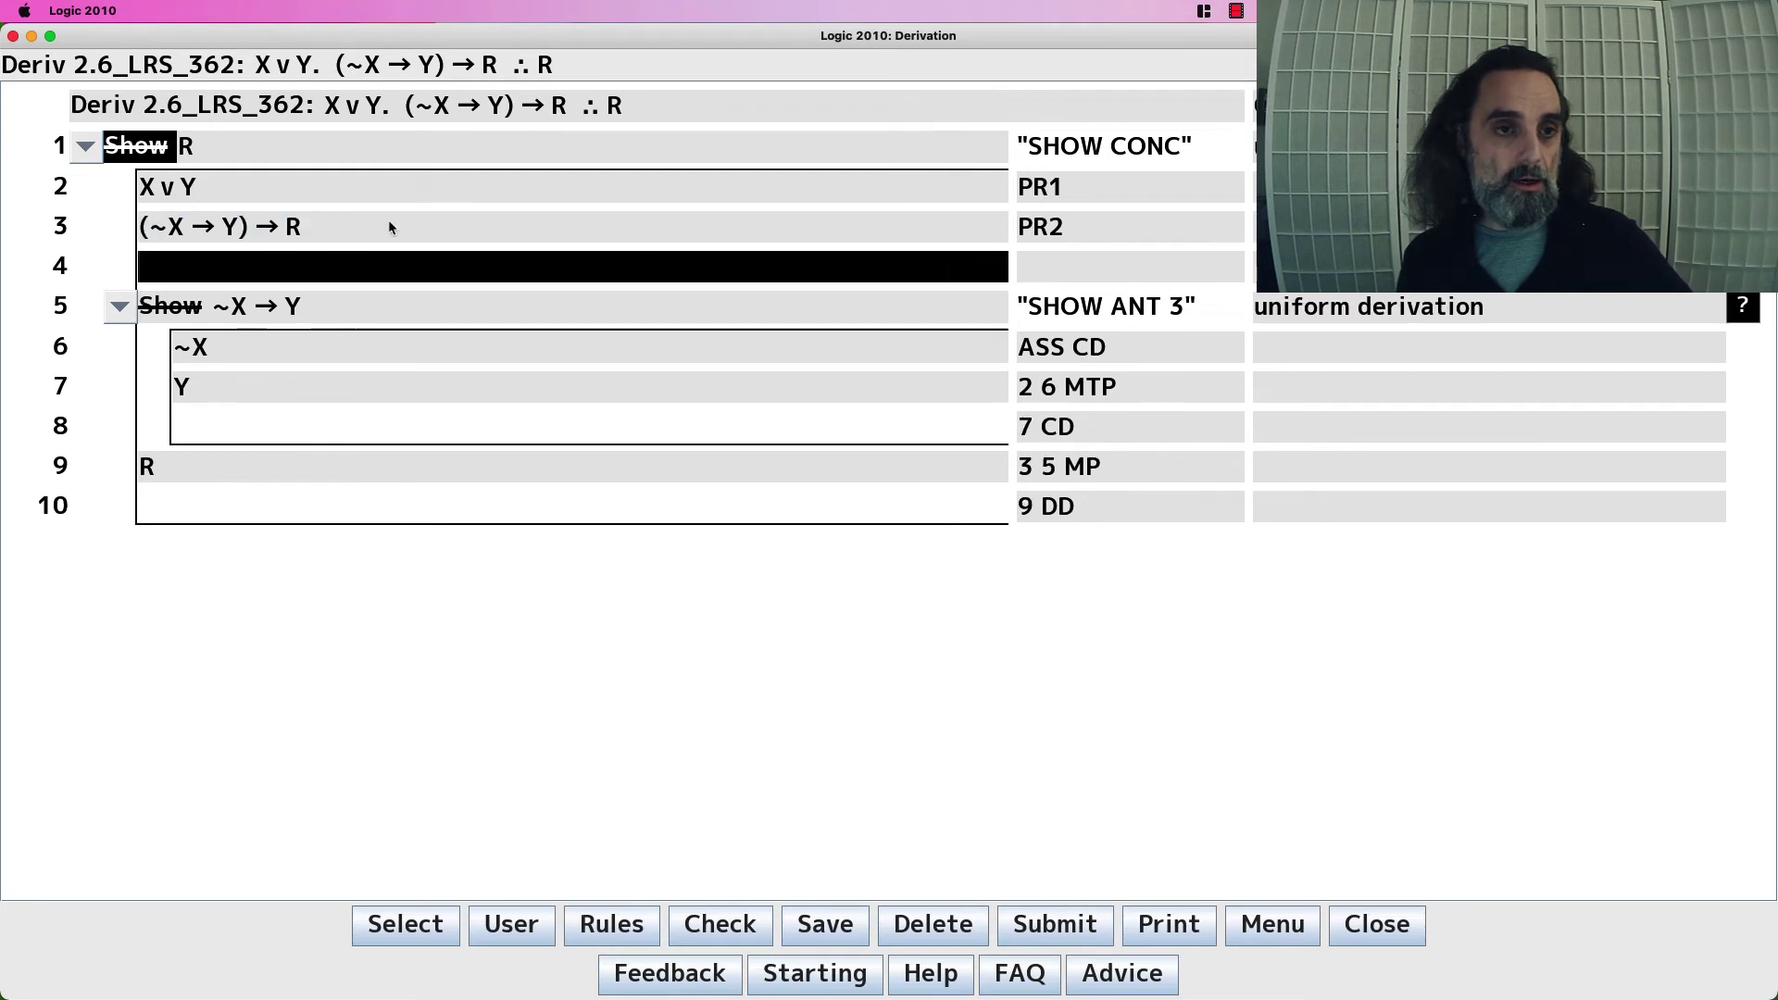
key("Return")
key("Return")
left_click(337, 185)
key("super+c")
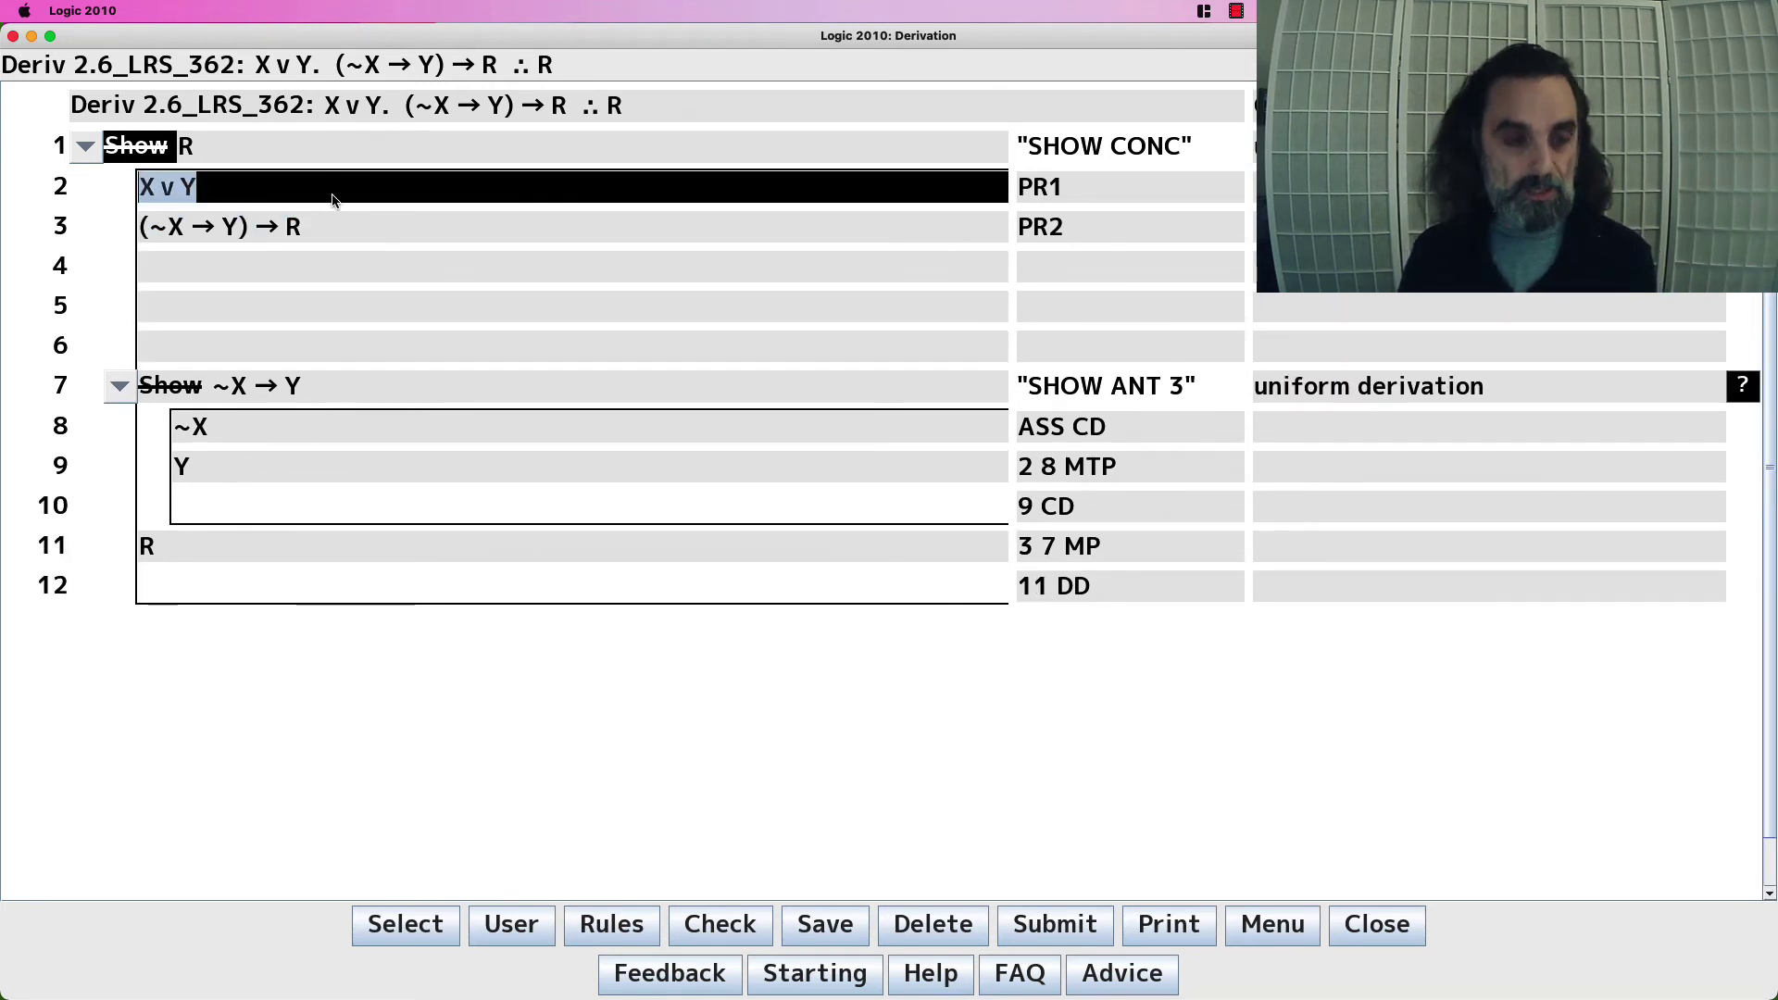
left_click(265, 307)
key("Return")
key("Return")
key("Up")
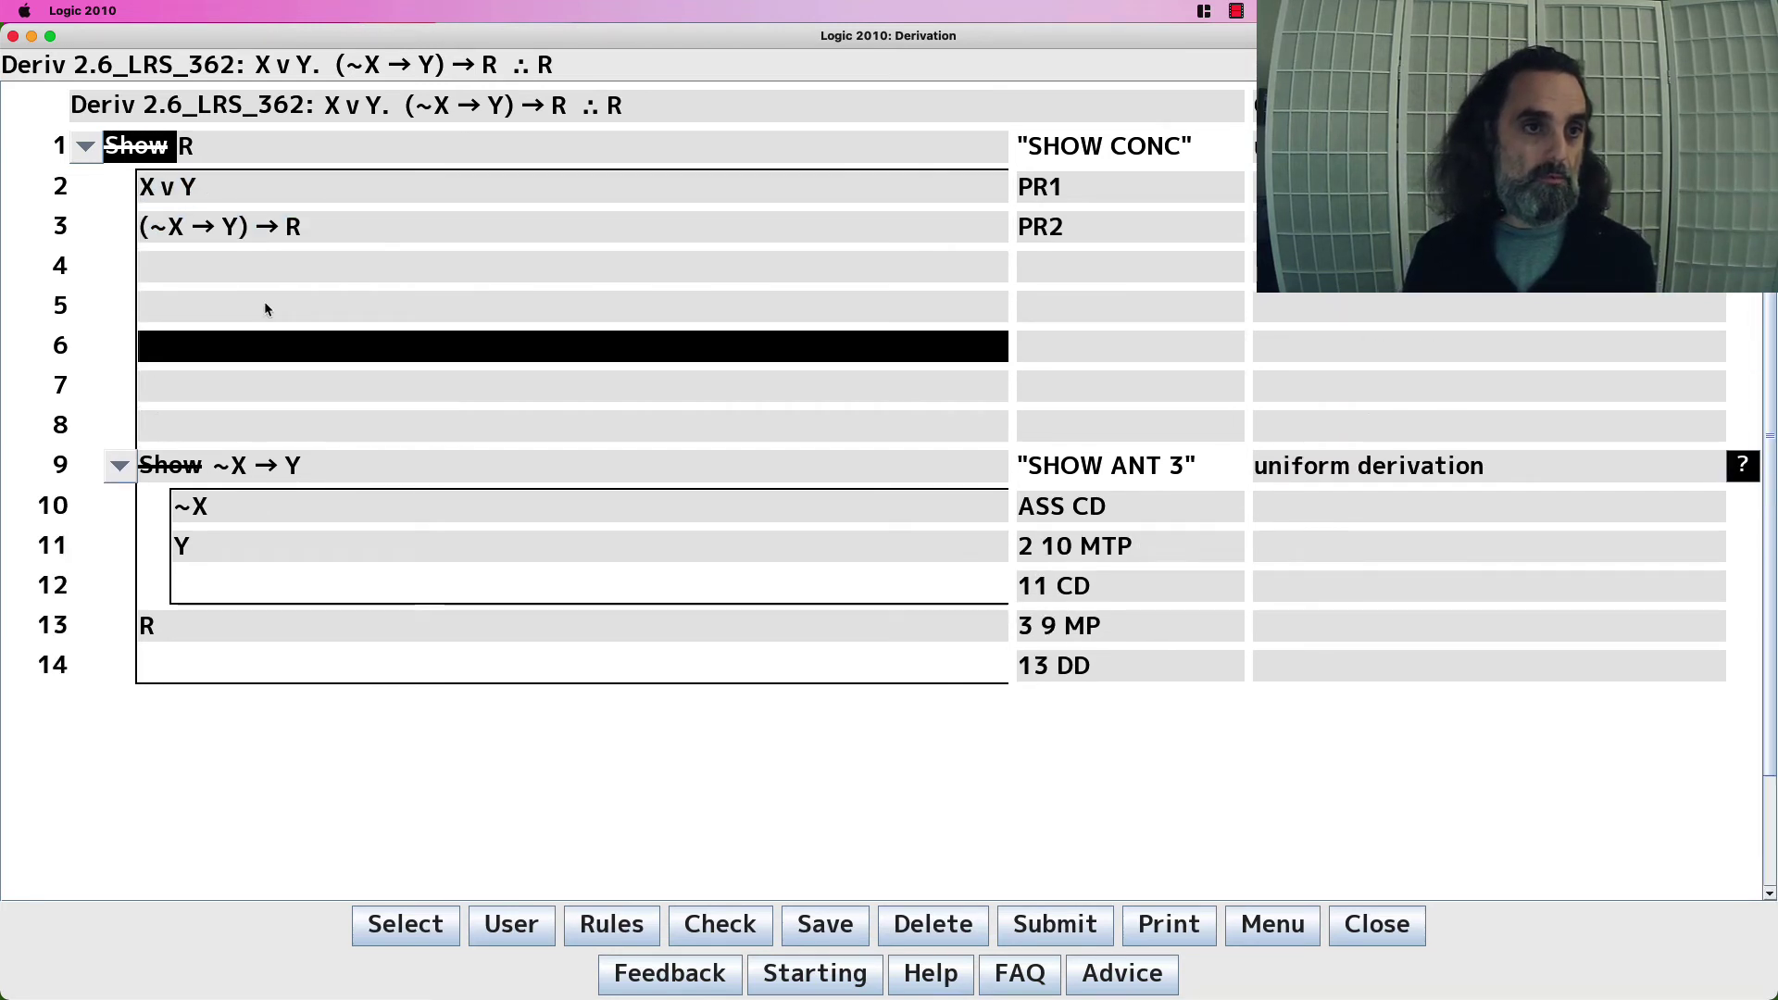
Place a copy of X v Y from line 2 on blank line 6 as its only content
type("They are either a dog or a cat.")
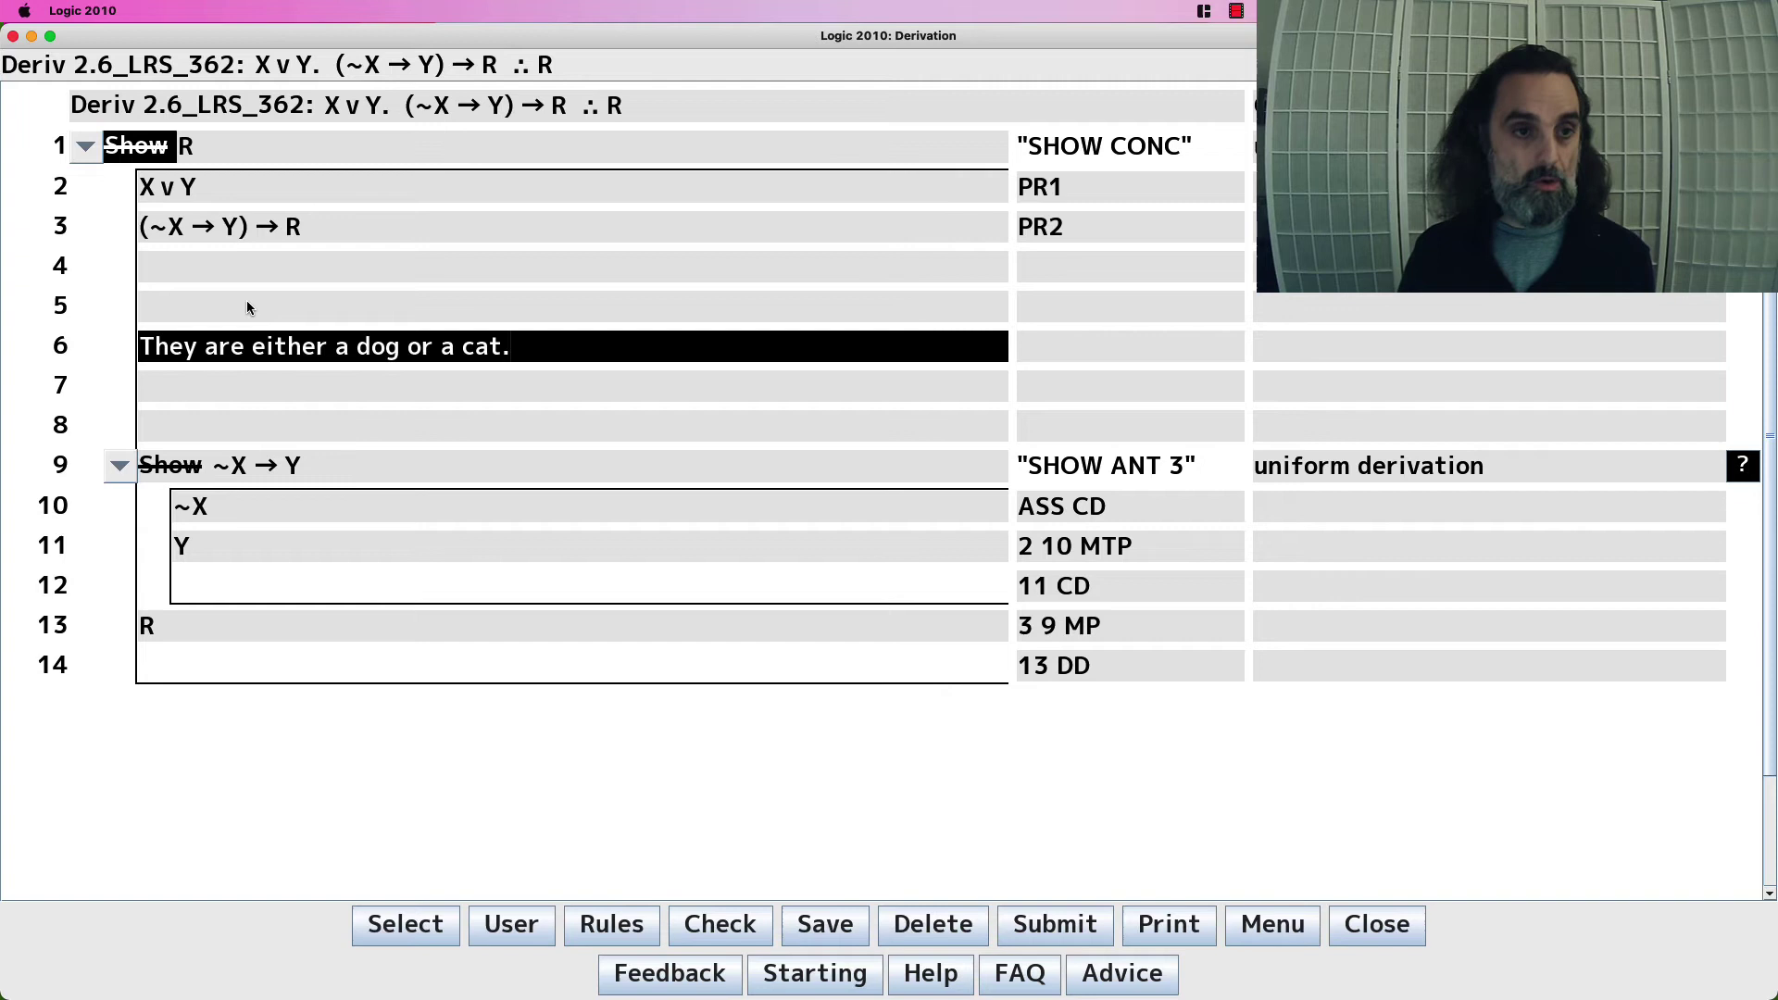
double_click(222, 192)
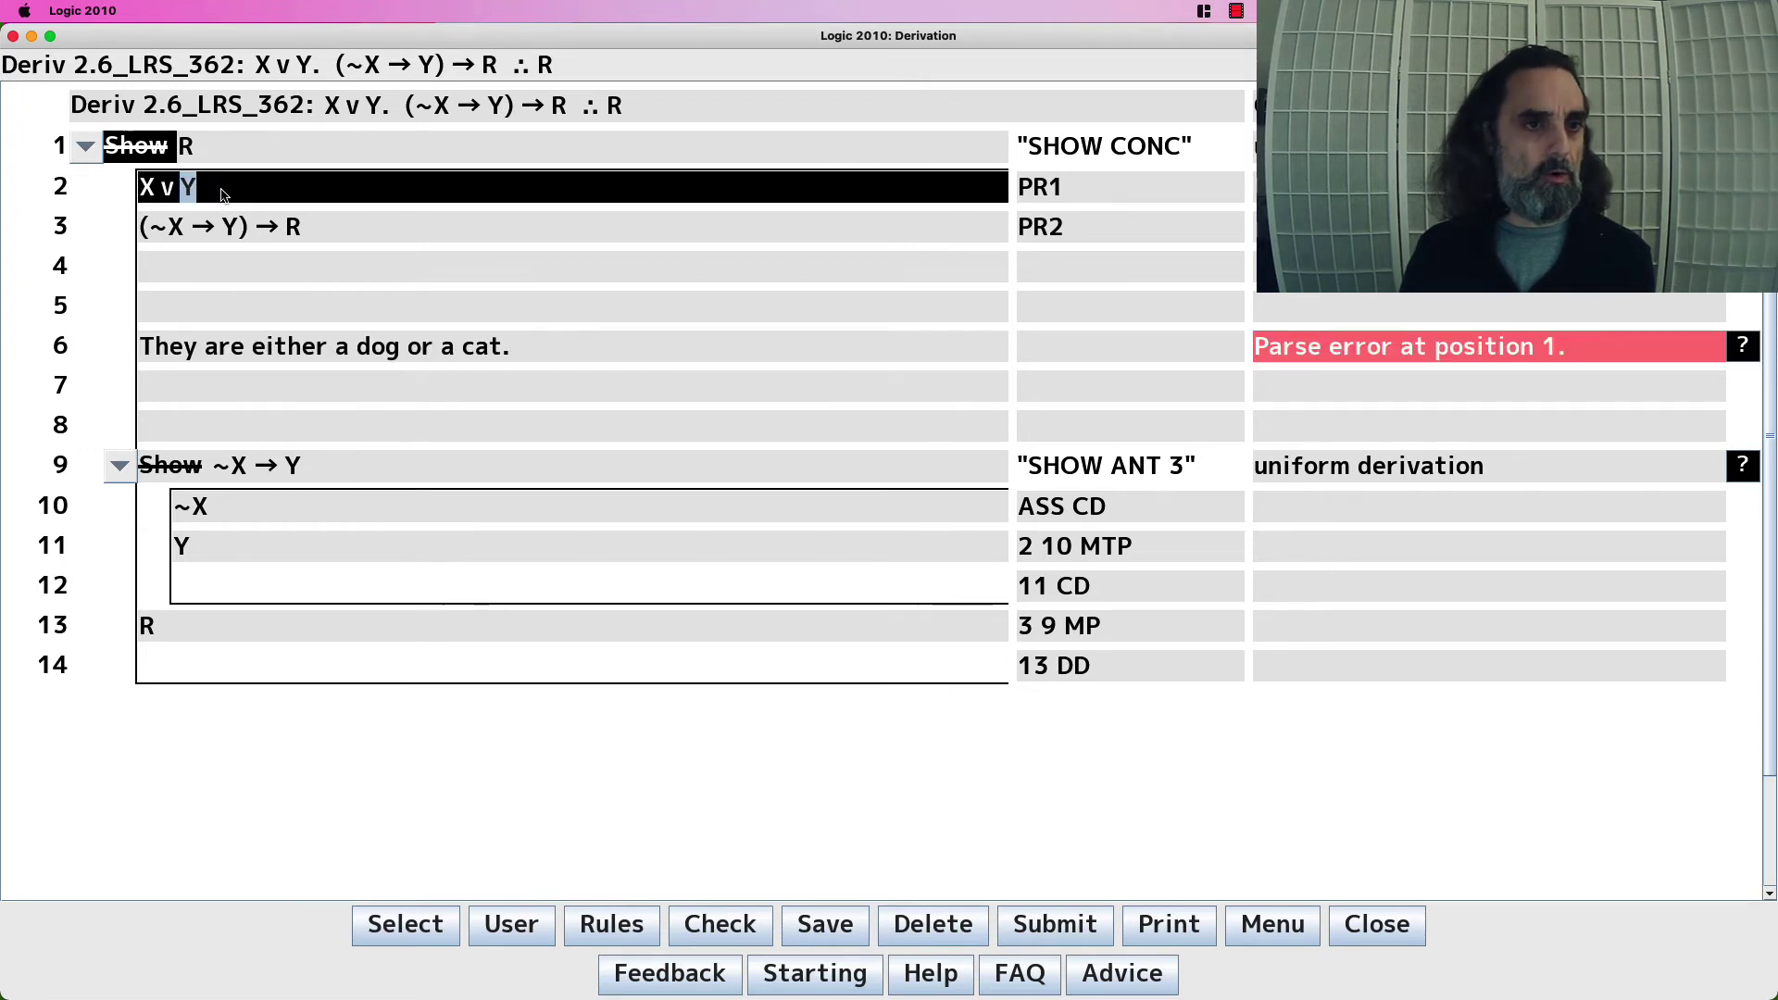
left_click(239, 350)
key("super+v")
Copy (~X → Y) from line 3 into blank line 7 and add three blank lines below it
left_click(204, 232)
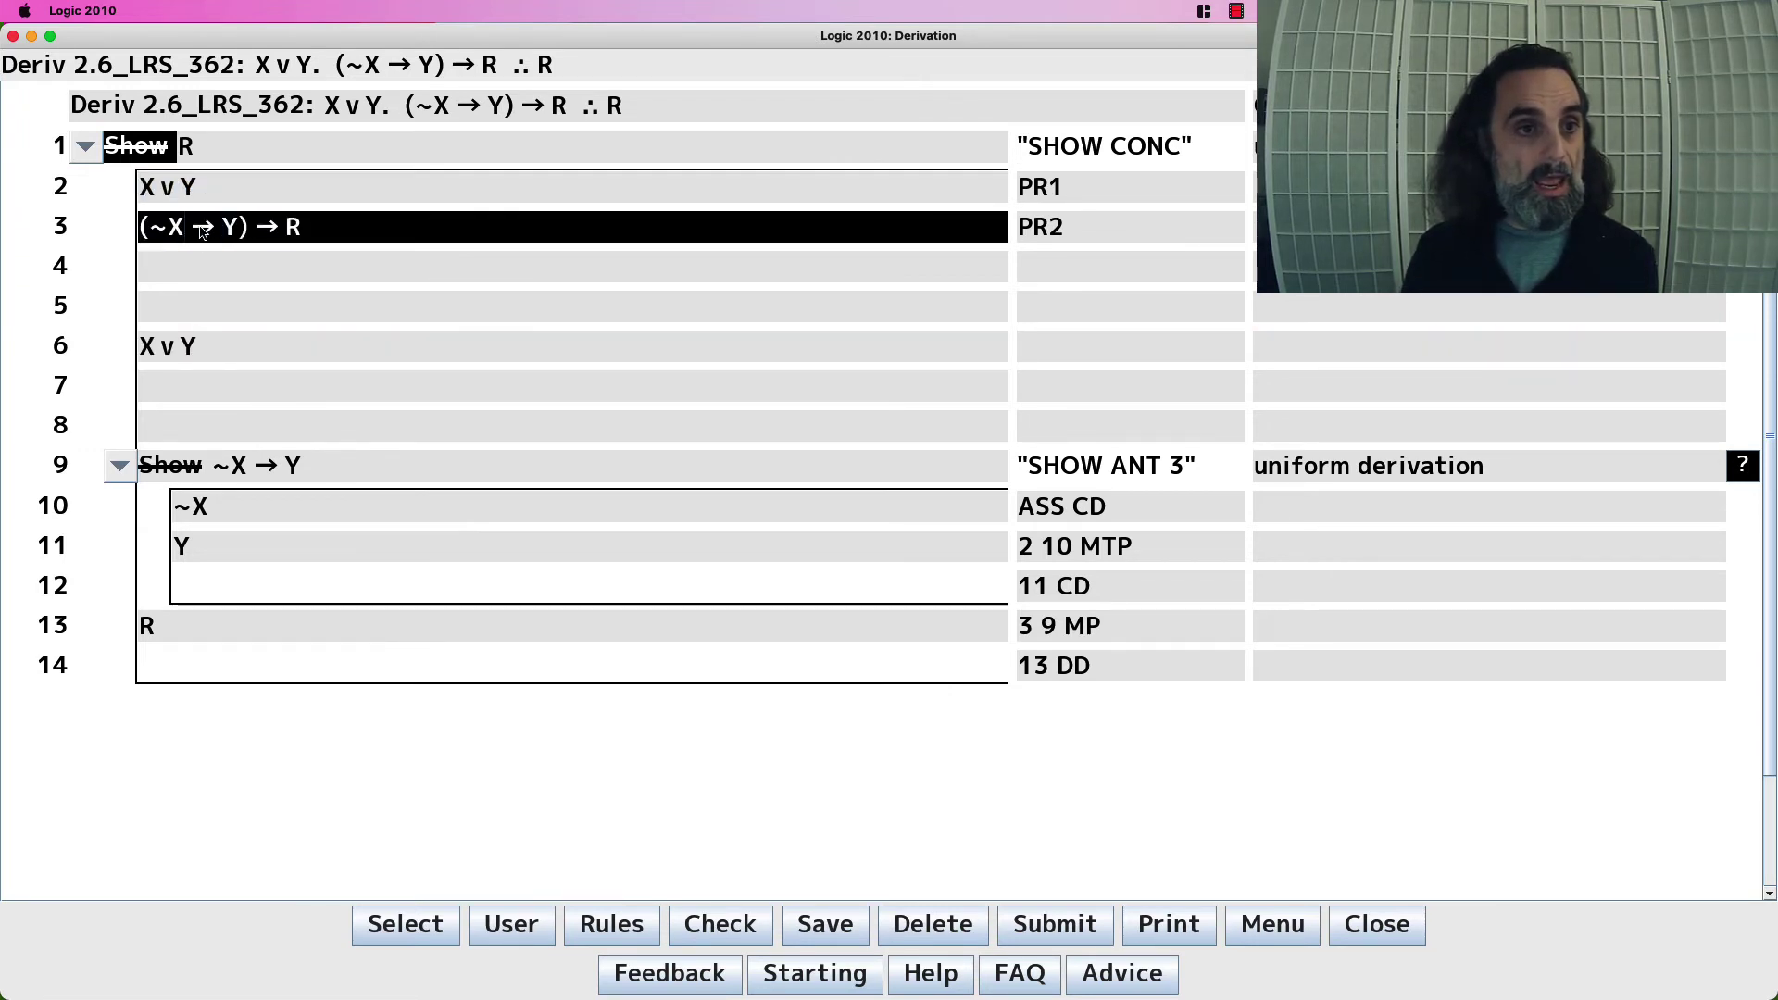
left_click_drag(141, 226, 248, 226)
key("super+c")
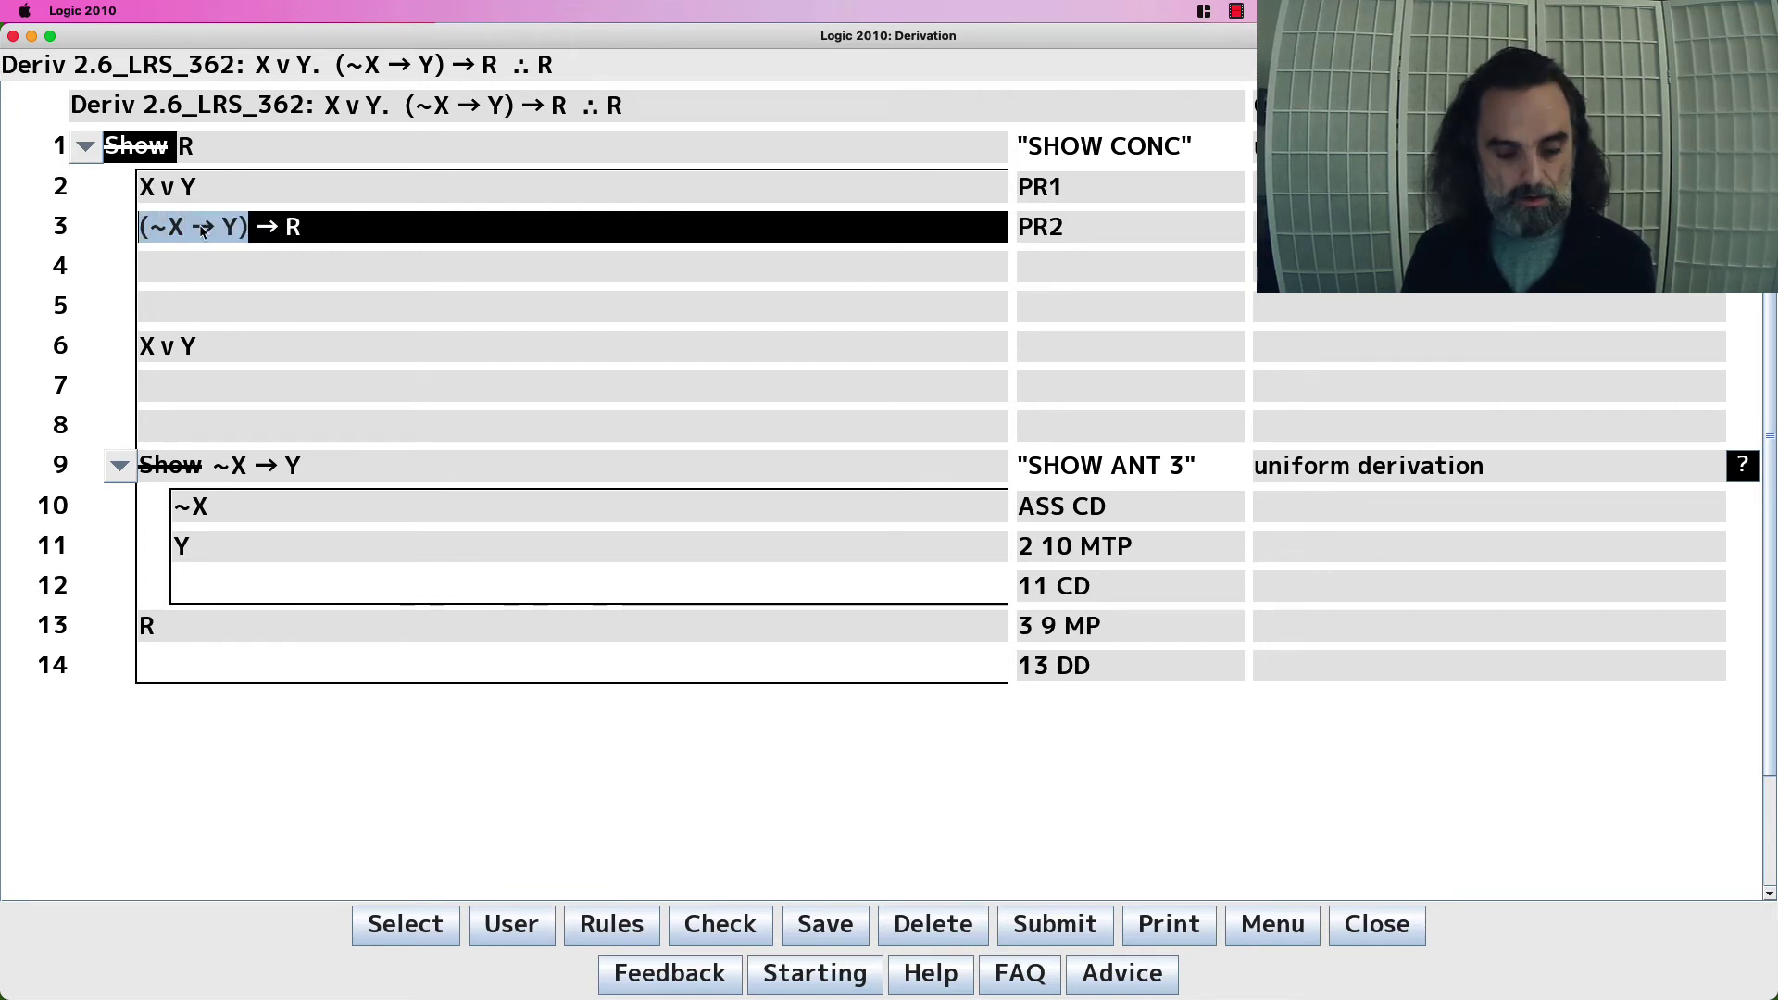
left_click(223, 386)
key("super+v")
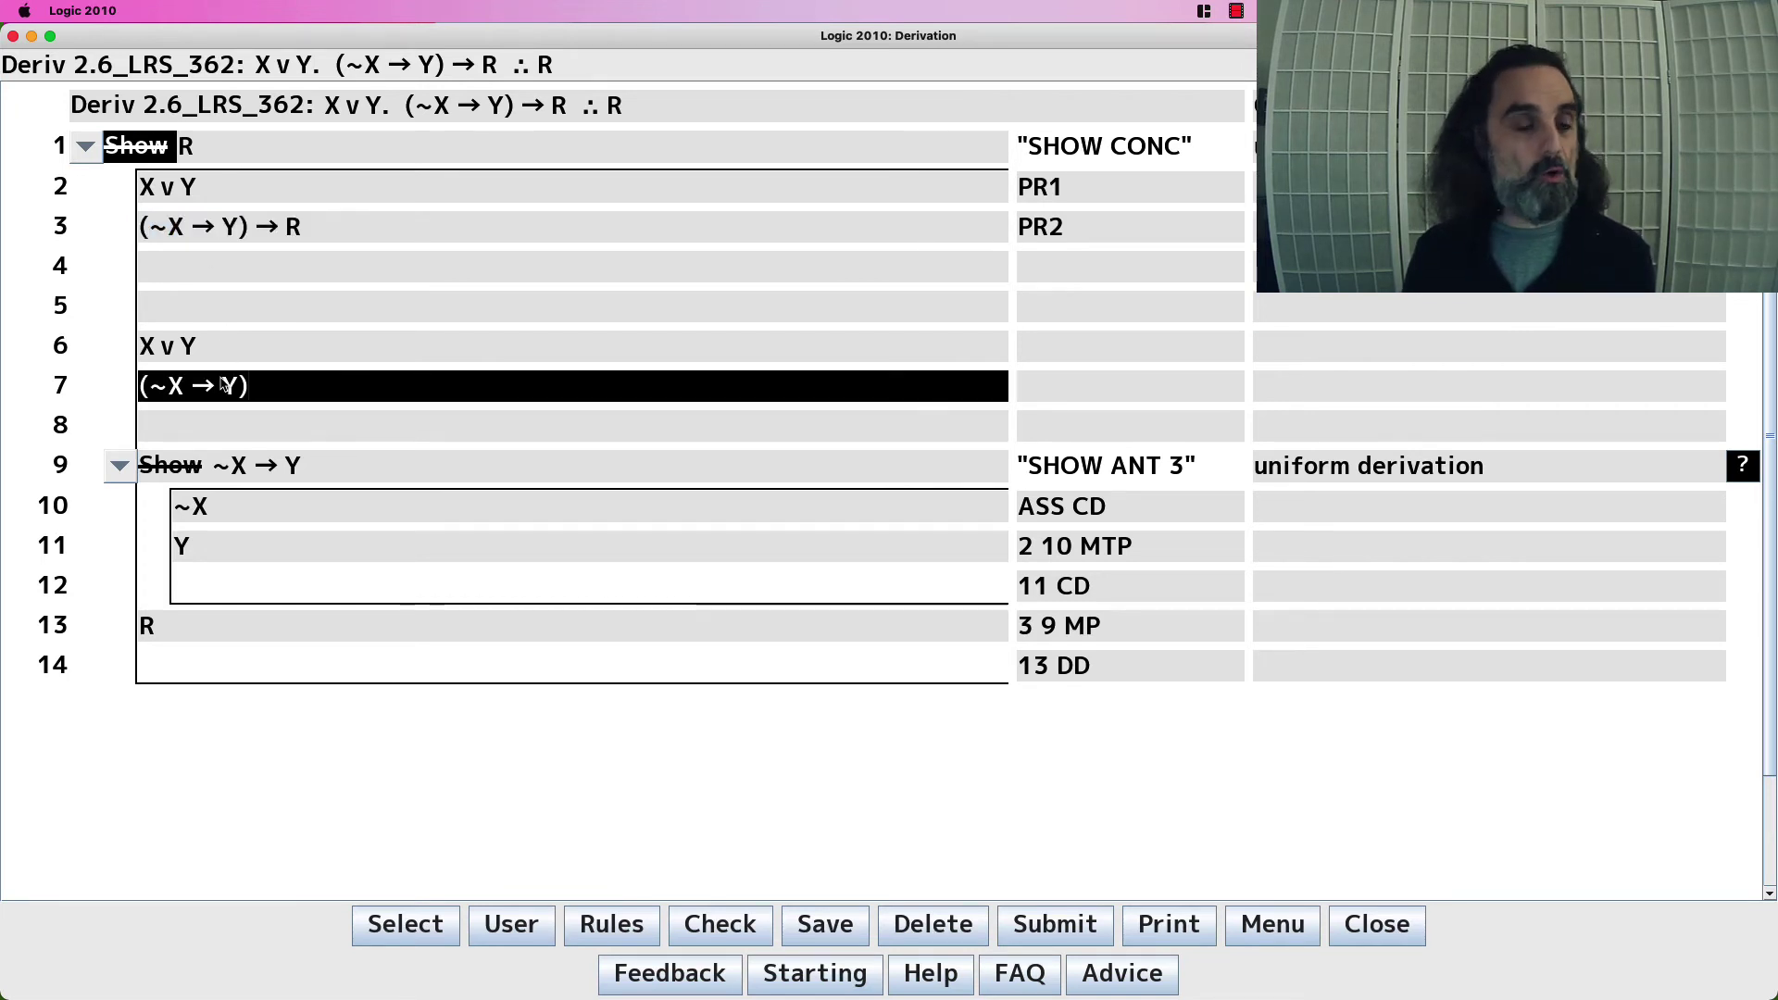
key("Return")
key("Up")
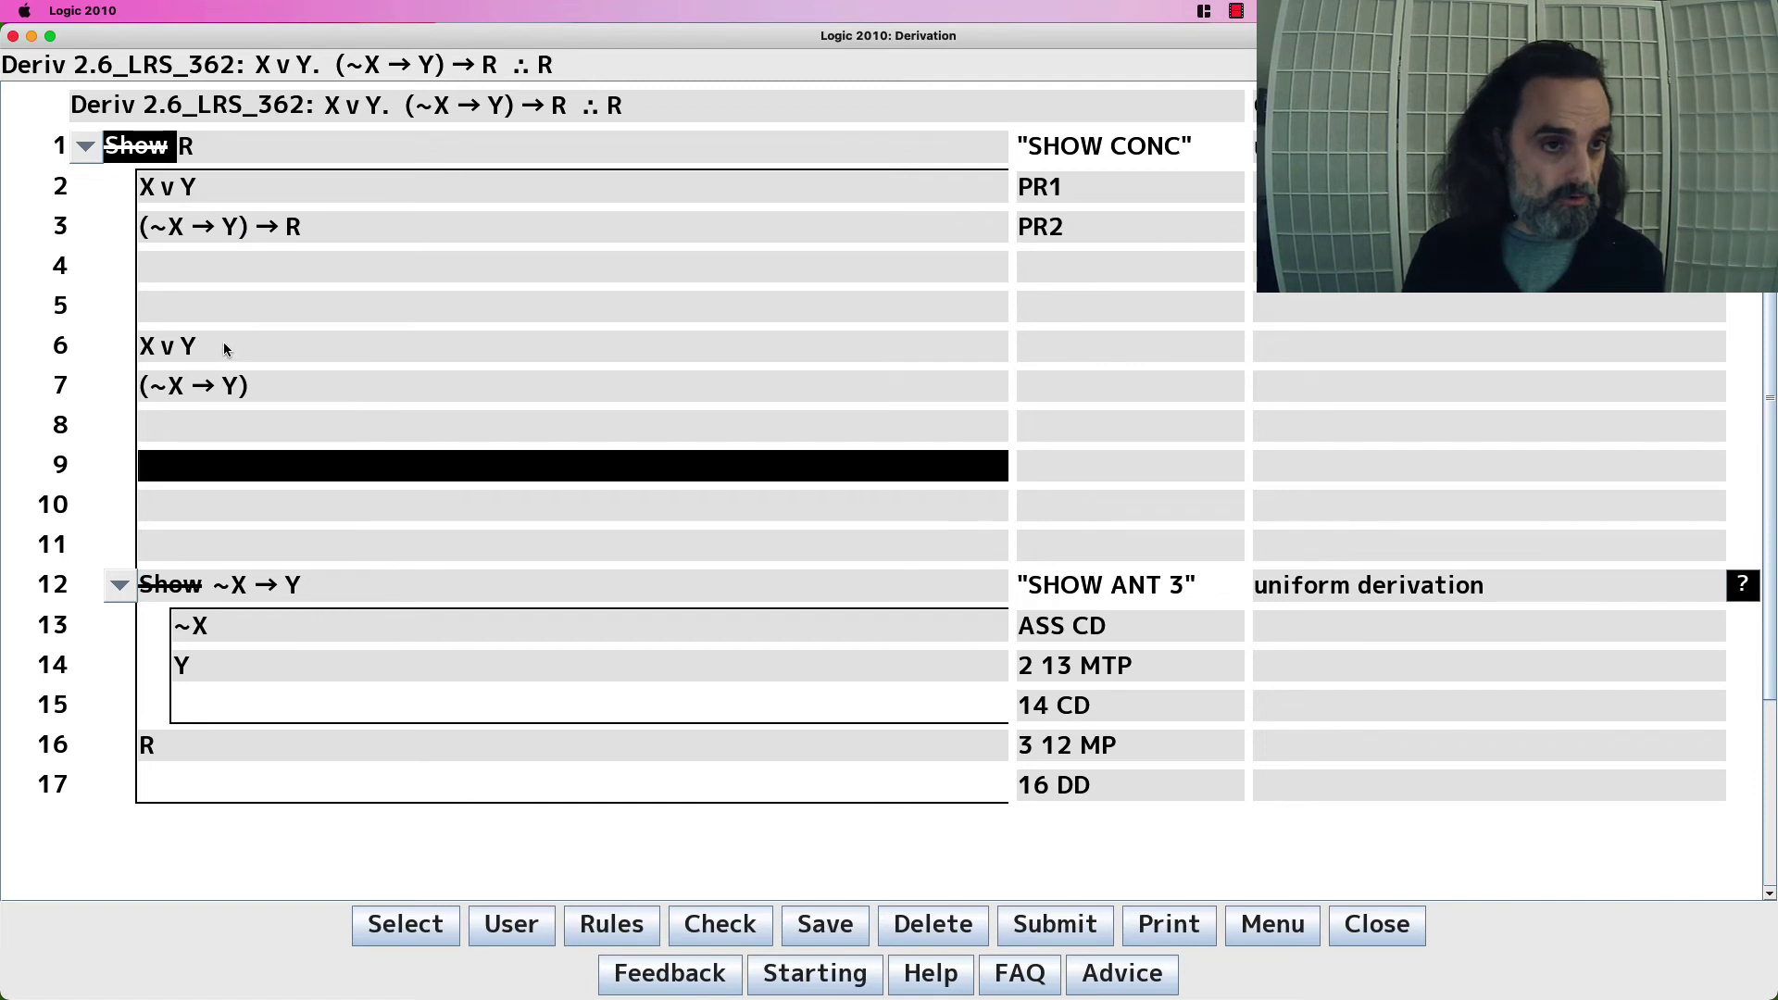
Place another copy of the conditional on line 9 and change it to (X → Y)
left_click(225, 348)
key("Down")
key("Down")
key("Down")
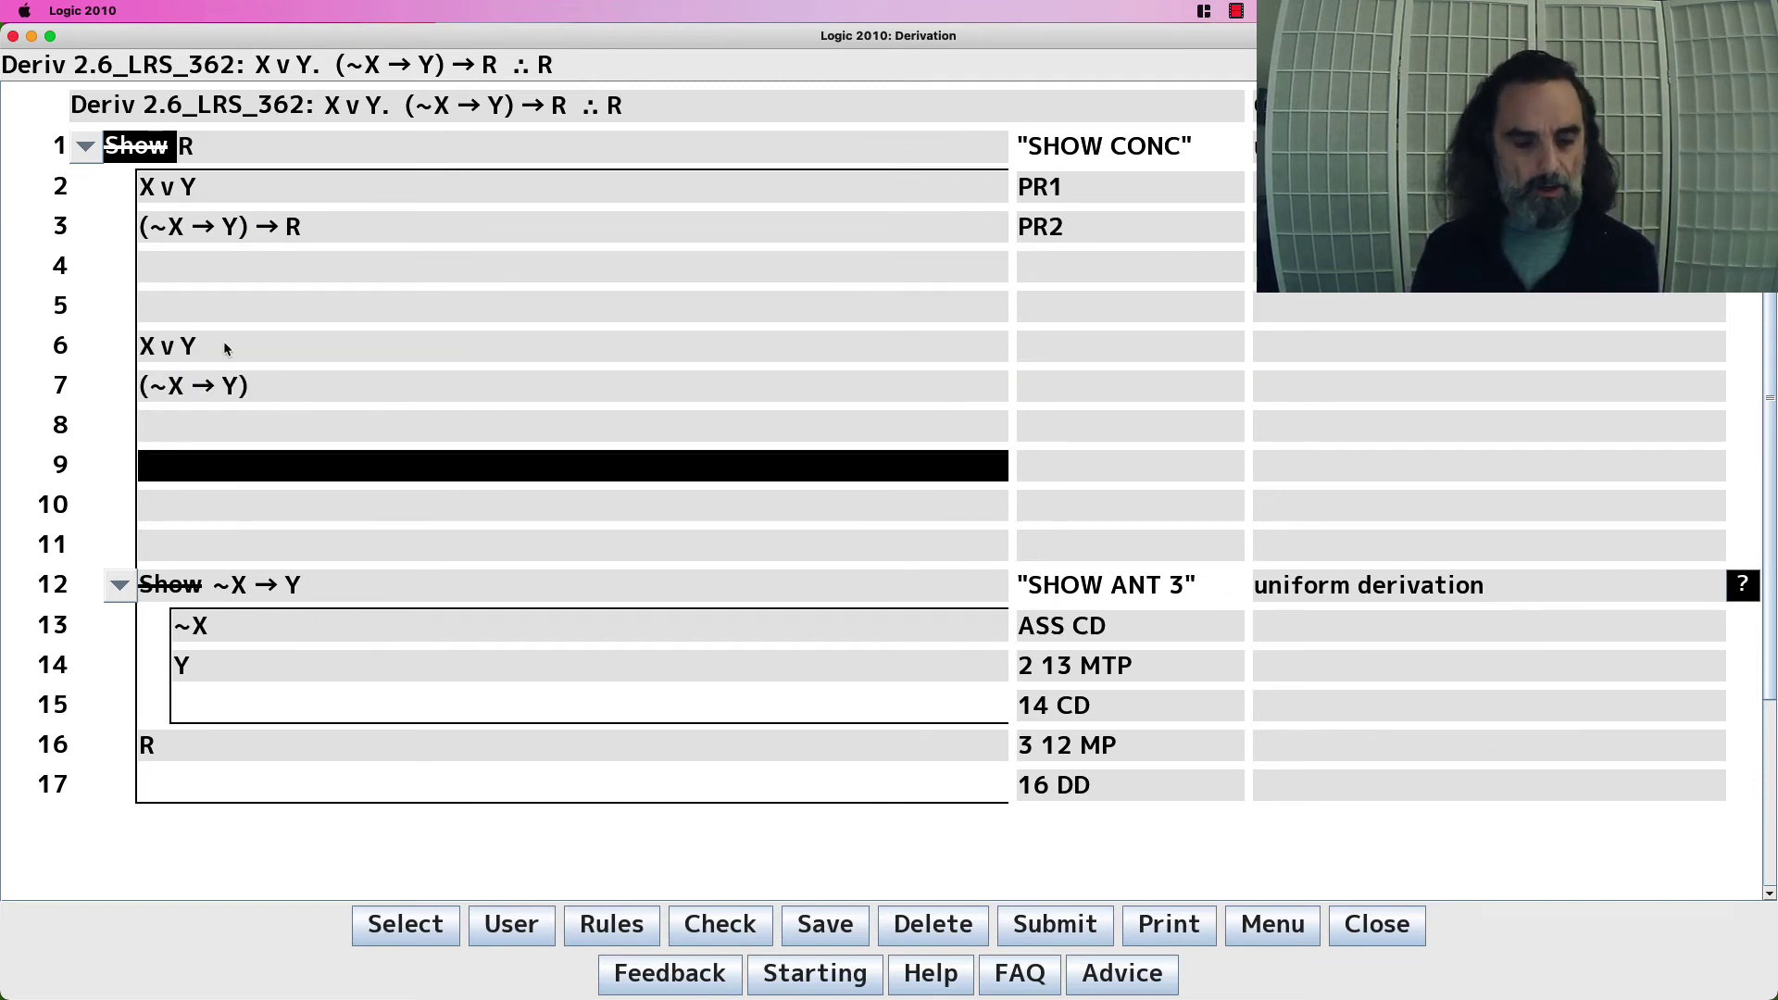
key("super+v")
key("BackSpace")
key("BackSpace")
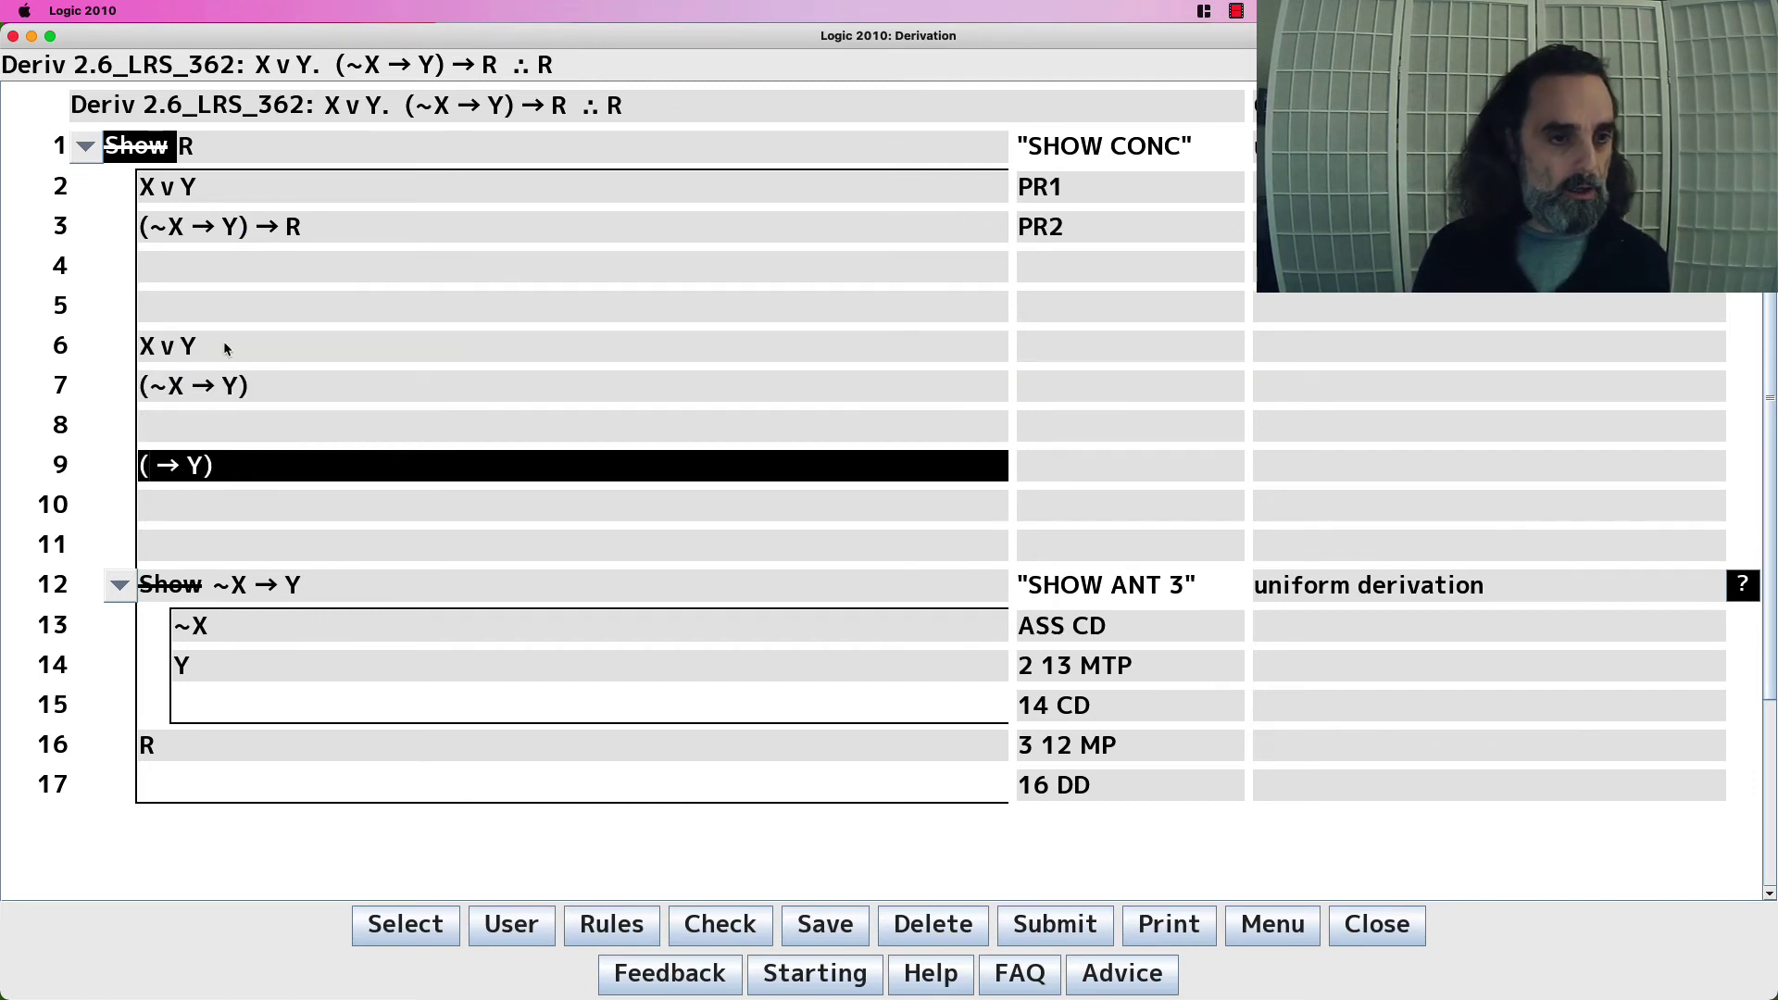
key("Return")
key("Return")
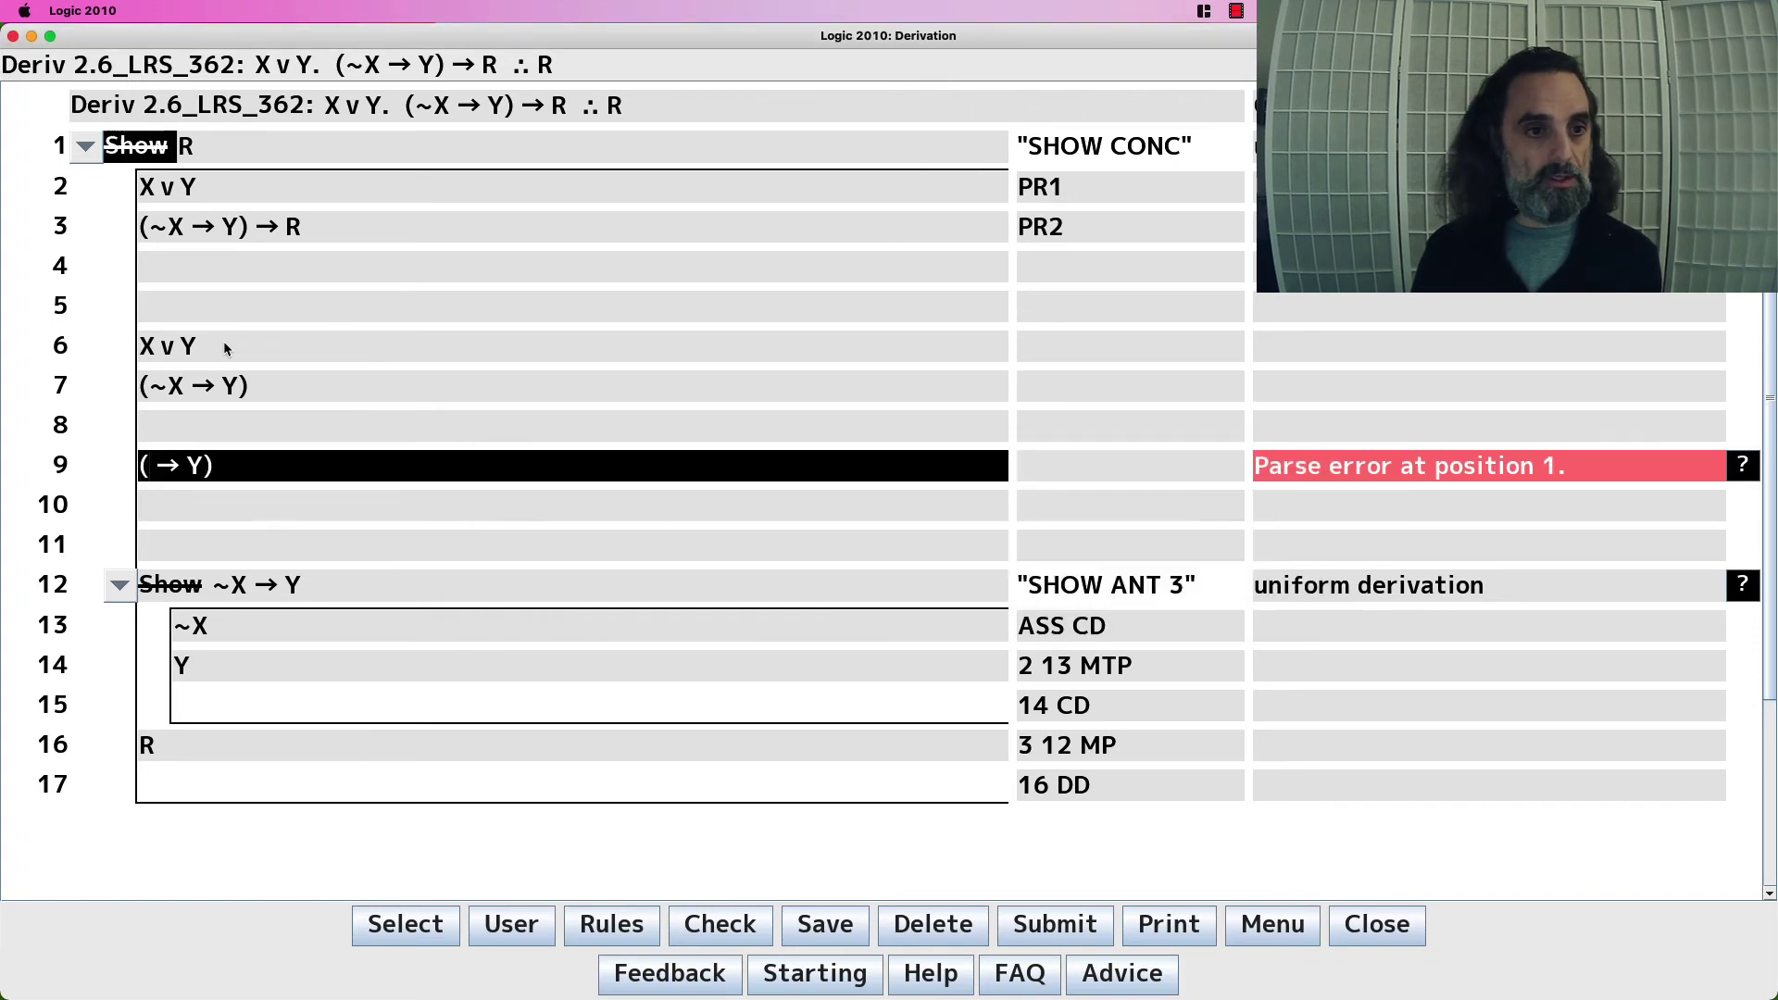
type("X")
Enter the comparison formula ~X v Y on line 10
left_click(236, 506)
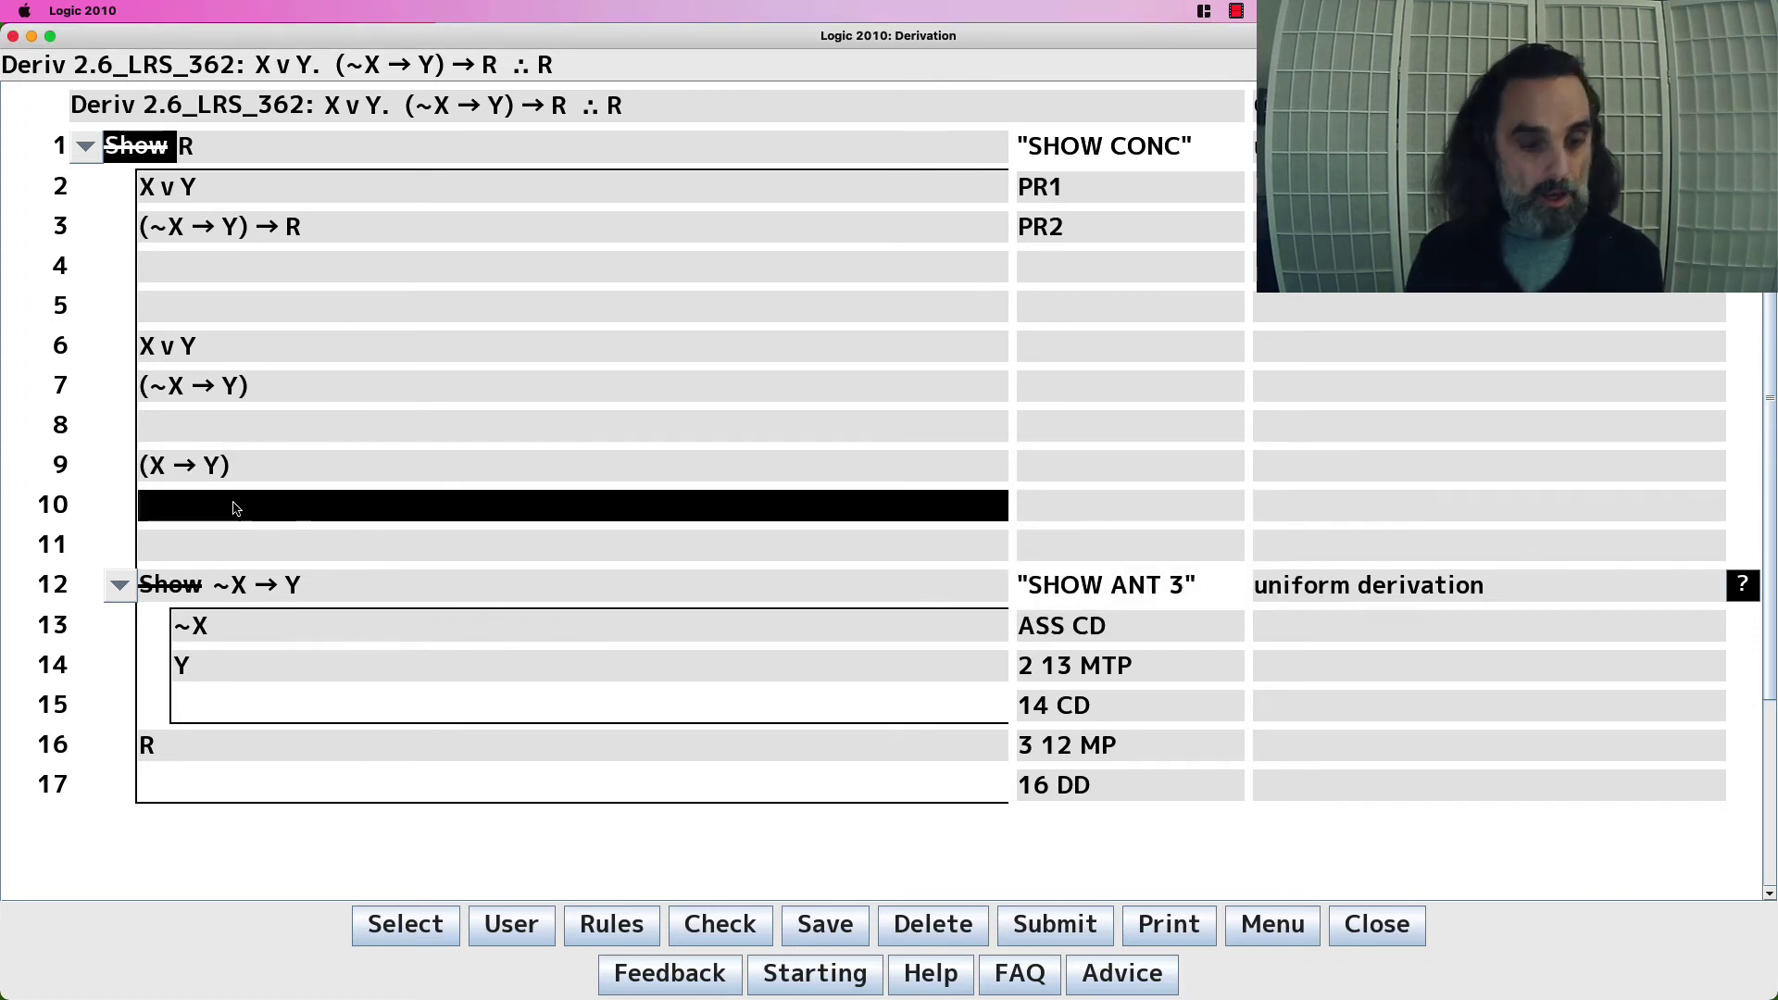
type("~X ")
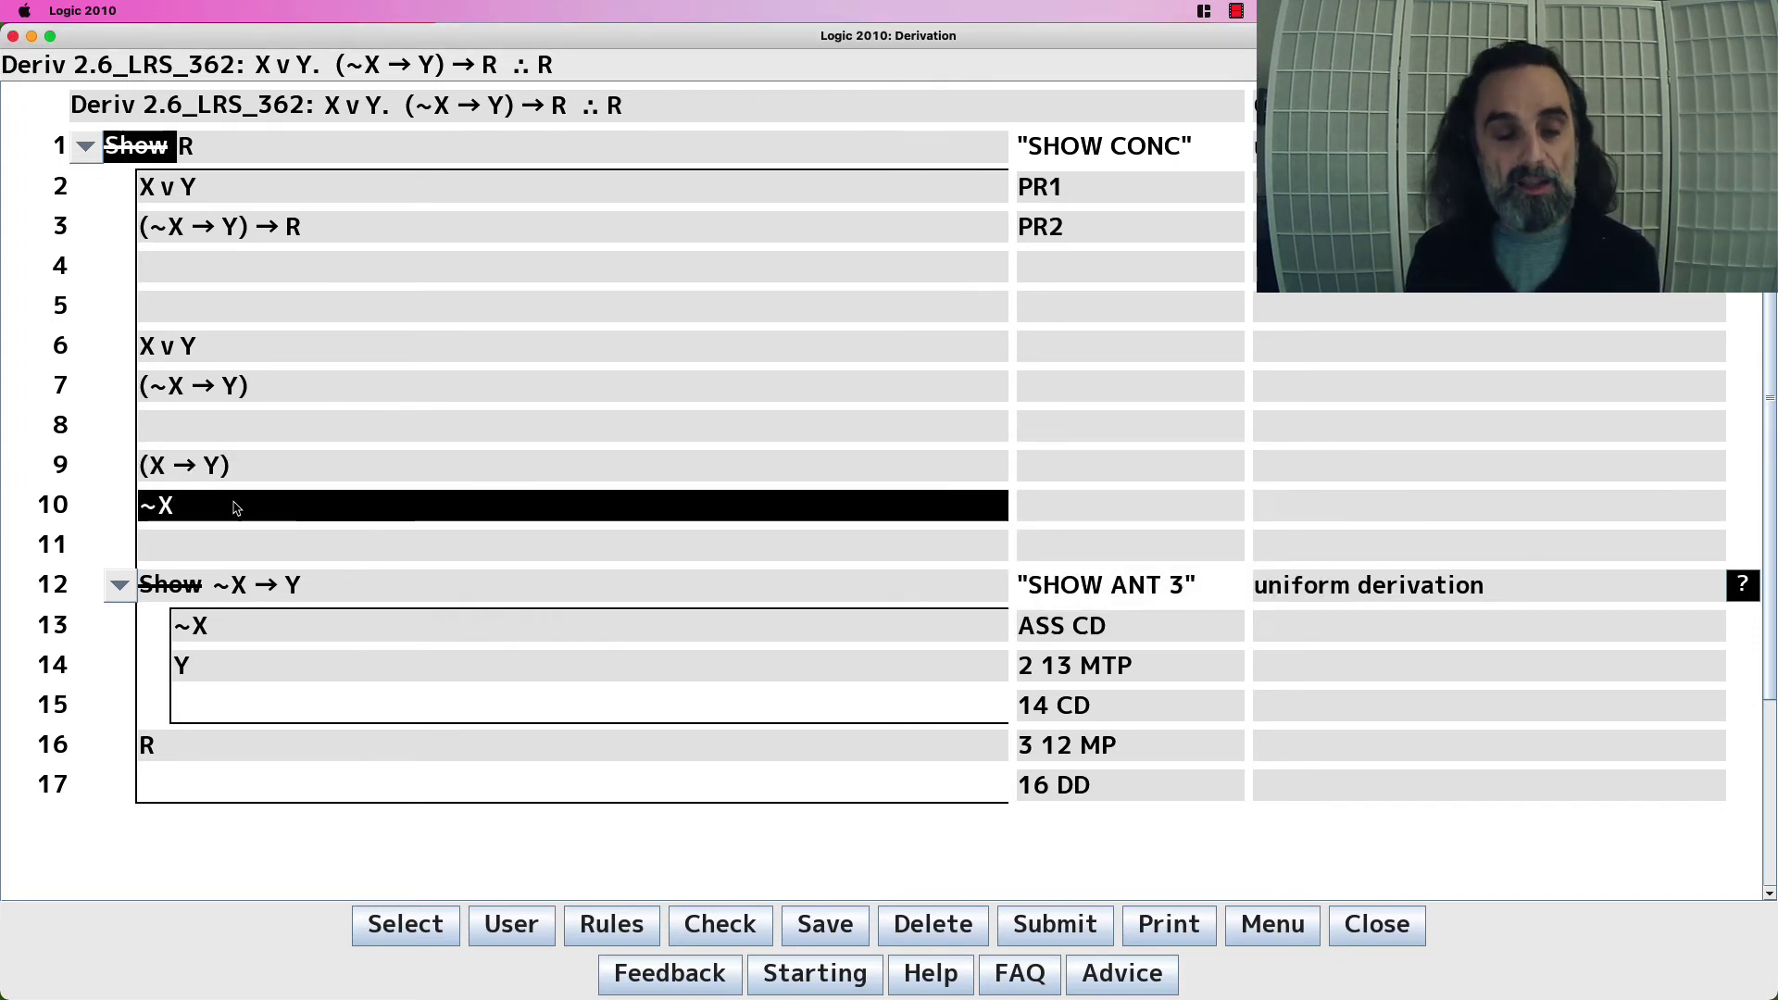
type("v ")
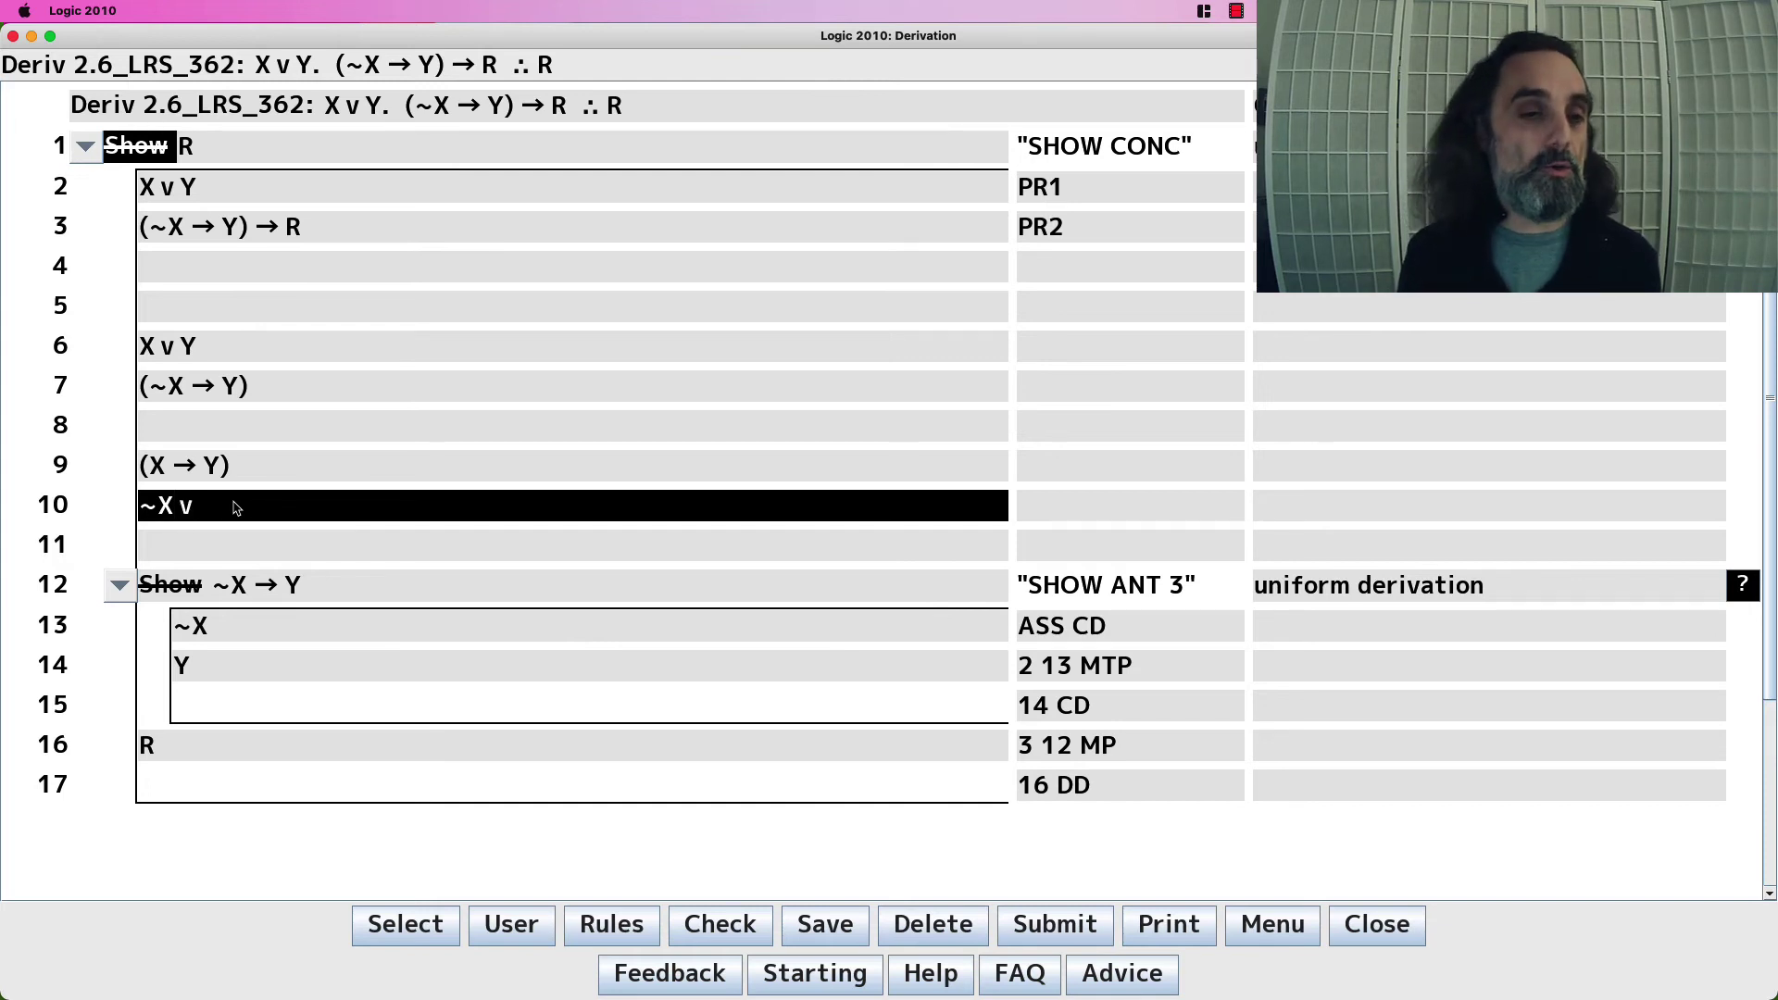
type("Y")
Compare the conditional (X → Y) on line 9 with the disjunction ~X v Y on line 10
left_click(258, 472)
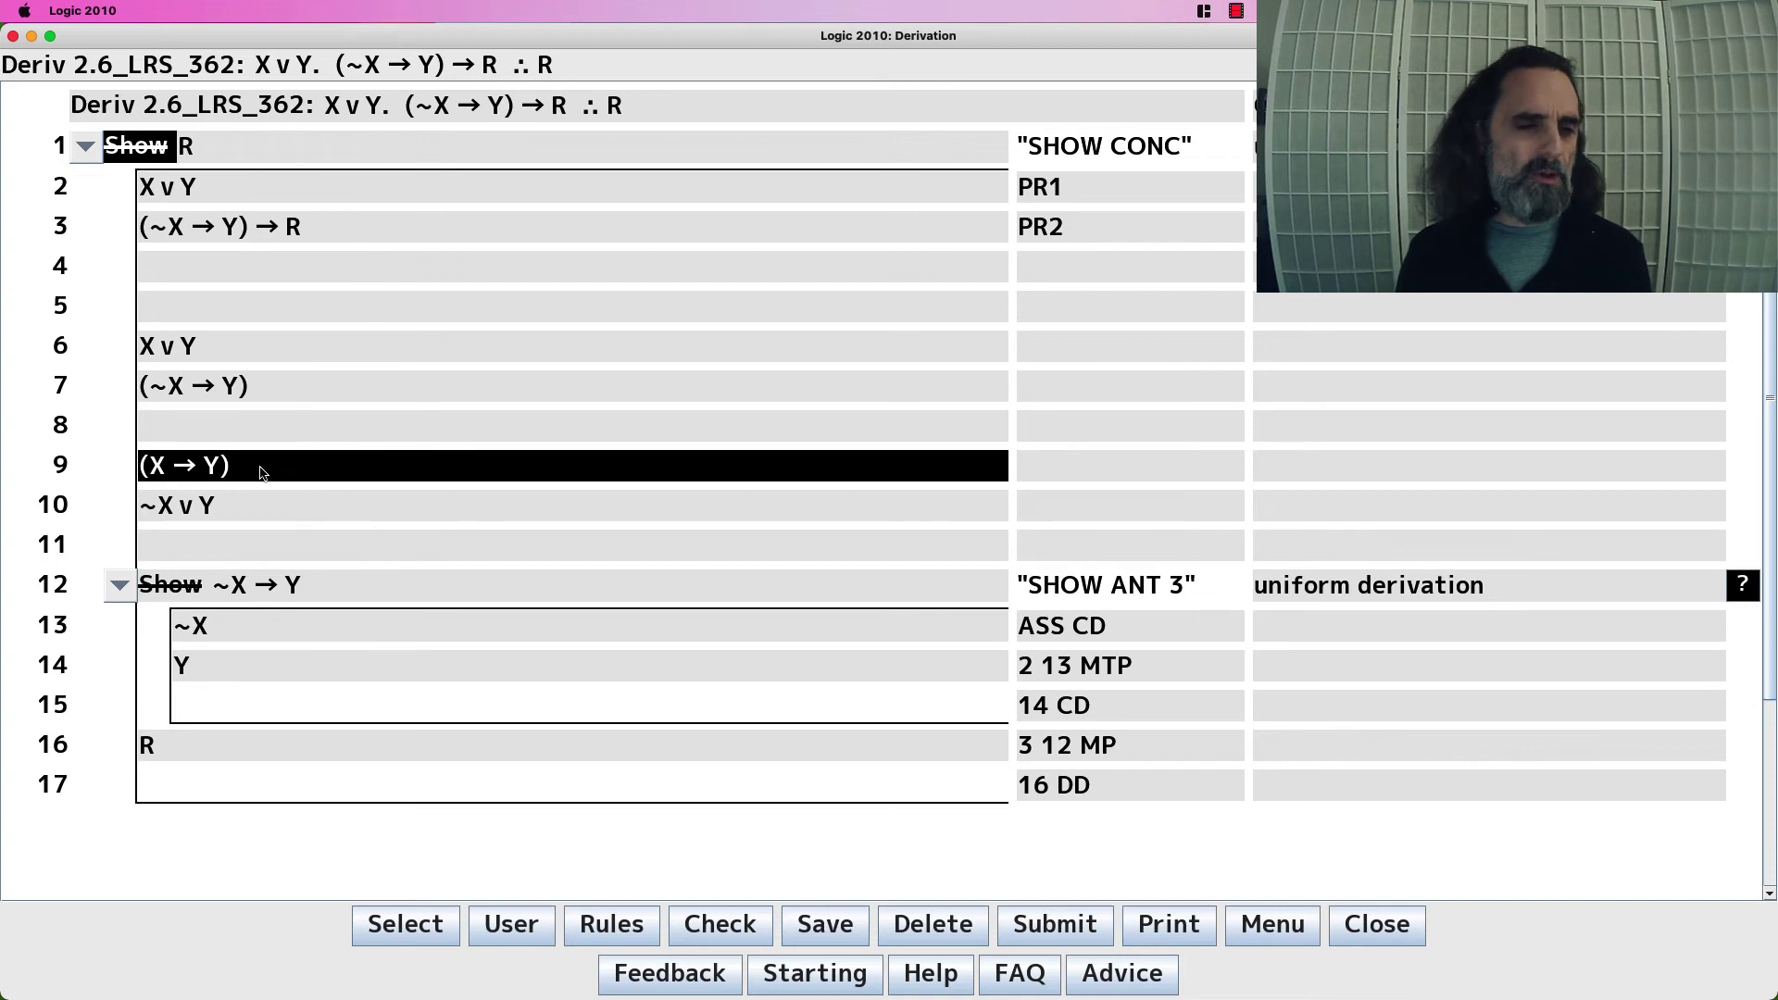
left_click_drag(263, 473, 137, 469)
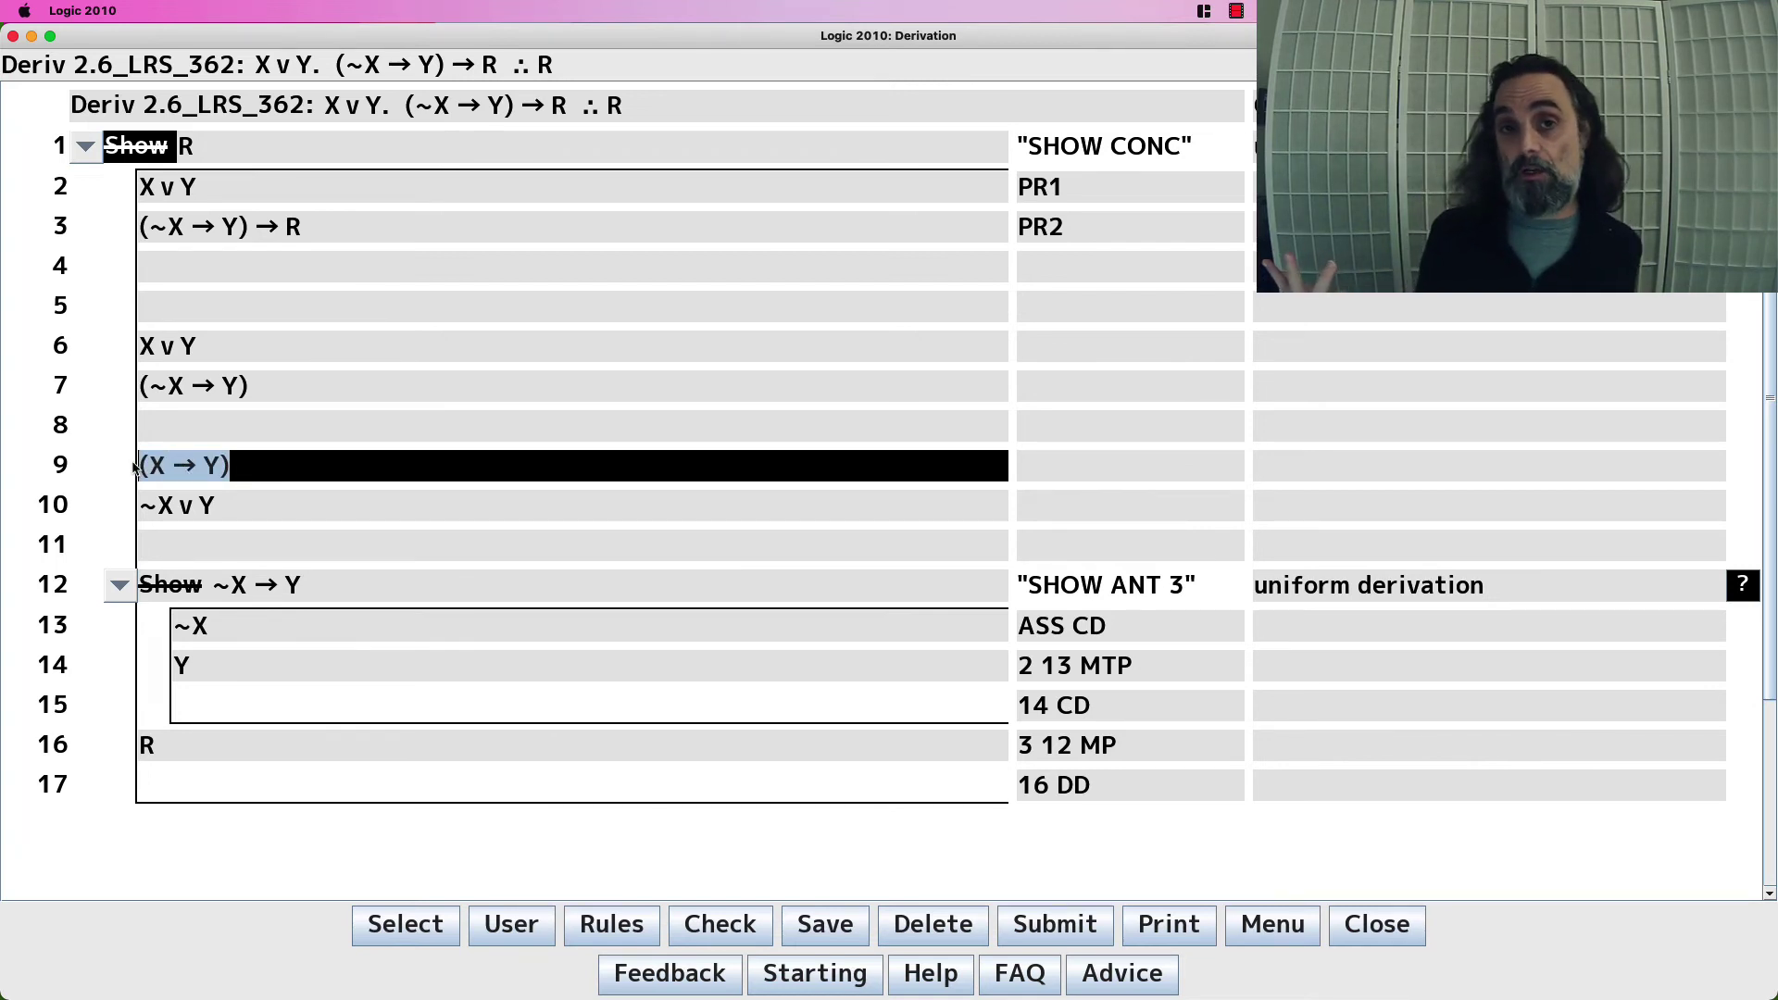
left_click(172, 510)
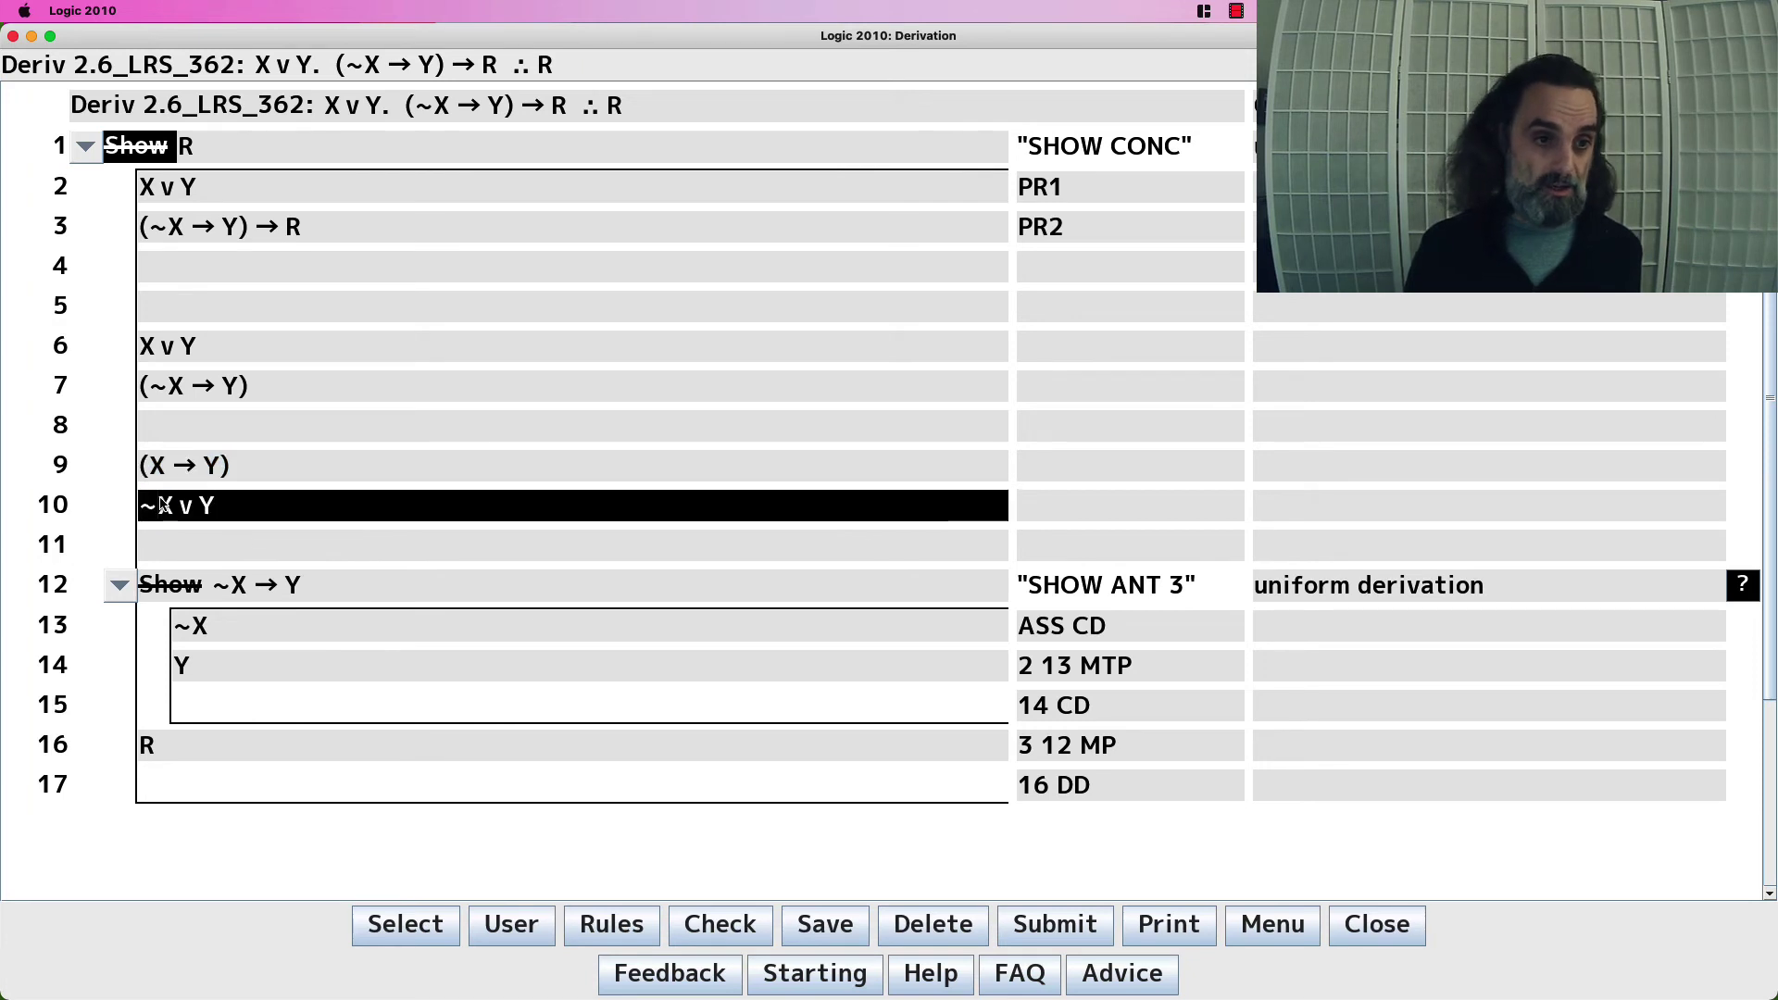
mouse_move(172, 510)
left_mouse_down()
mouse_move(144, 510)
mouse_move(208, 508)
mouse_move(196, 498)
left_mouse_up()
left_click(197, 468)
left_click(194, 504)
left_click(197, 477)
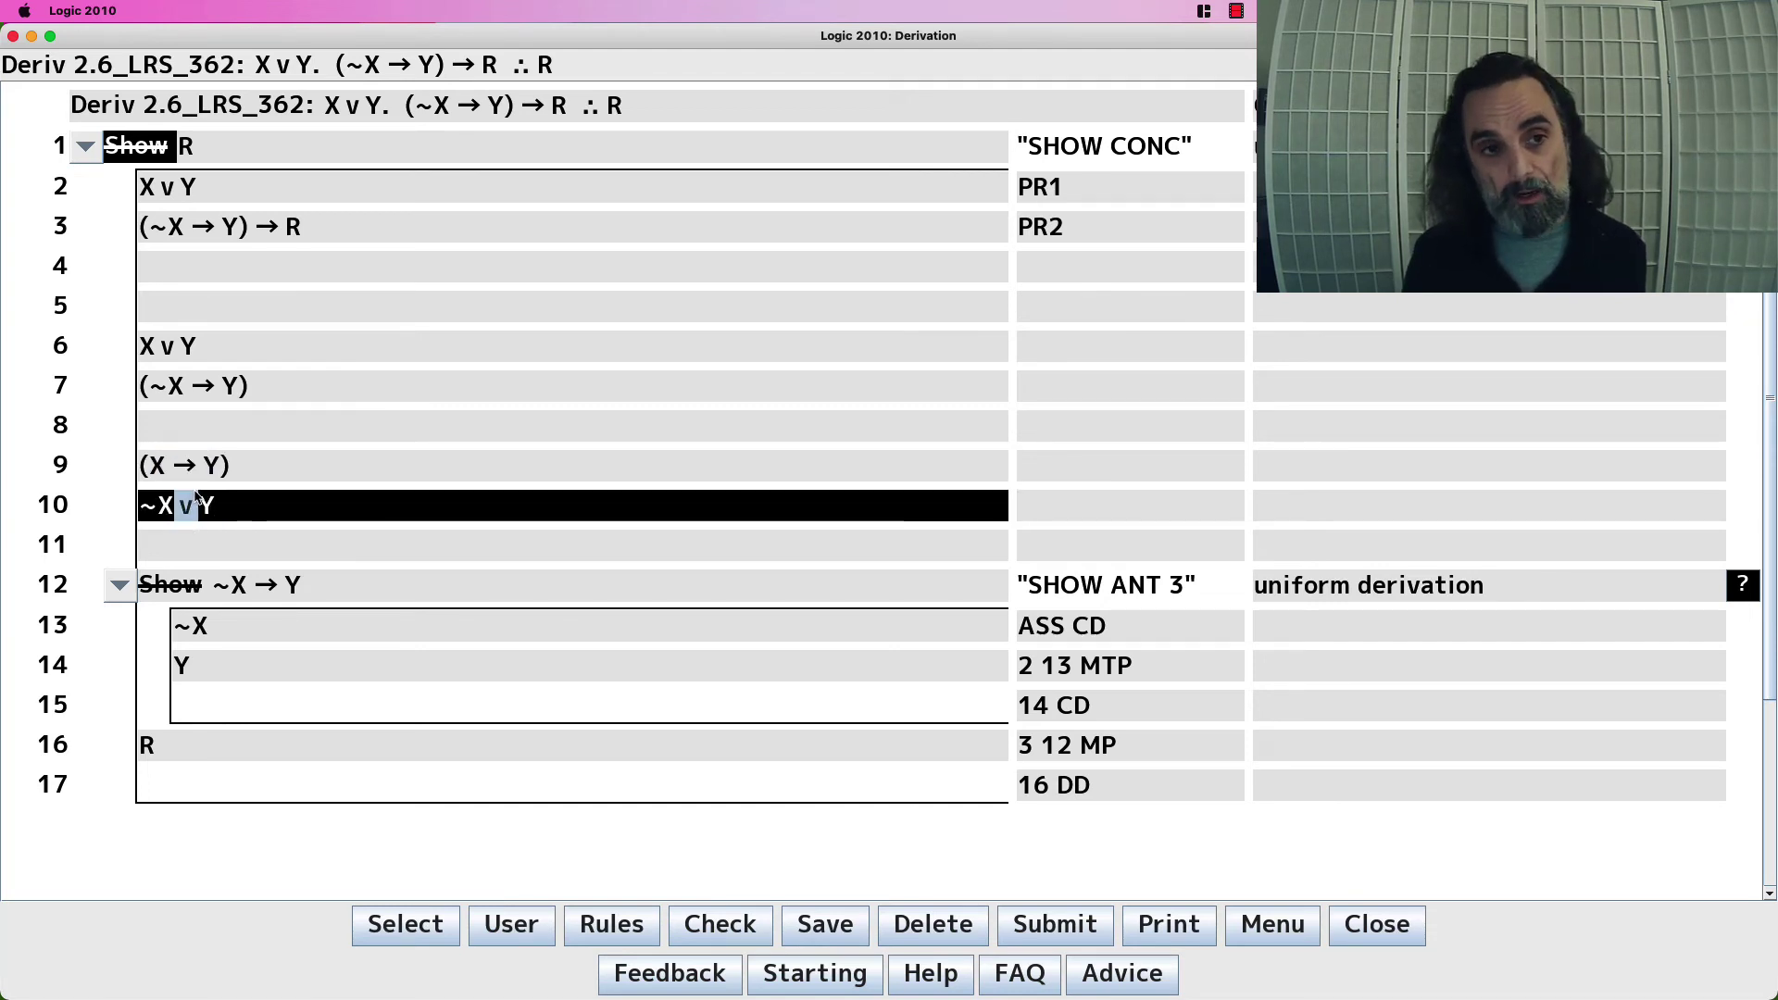
Delete the blank lines and comparison formulas on lines 4 to 11, between the second premise and the Show ~X → Y line
key("Up")
key("Up")
key("Up")
key("Up")
key("Up")
key("Up")
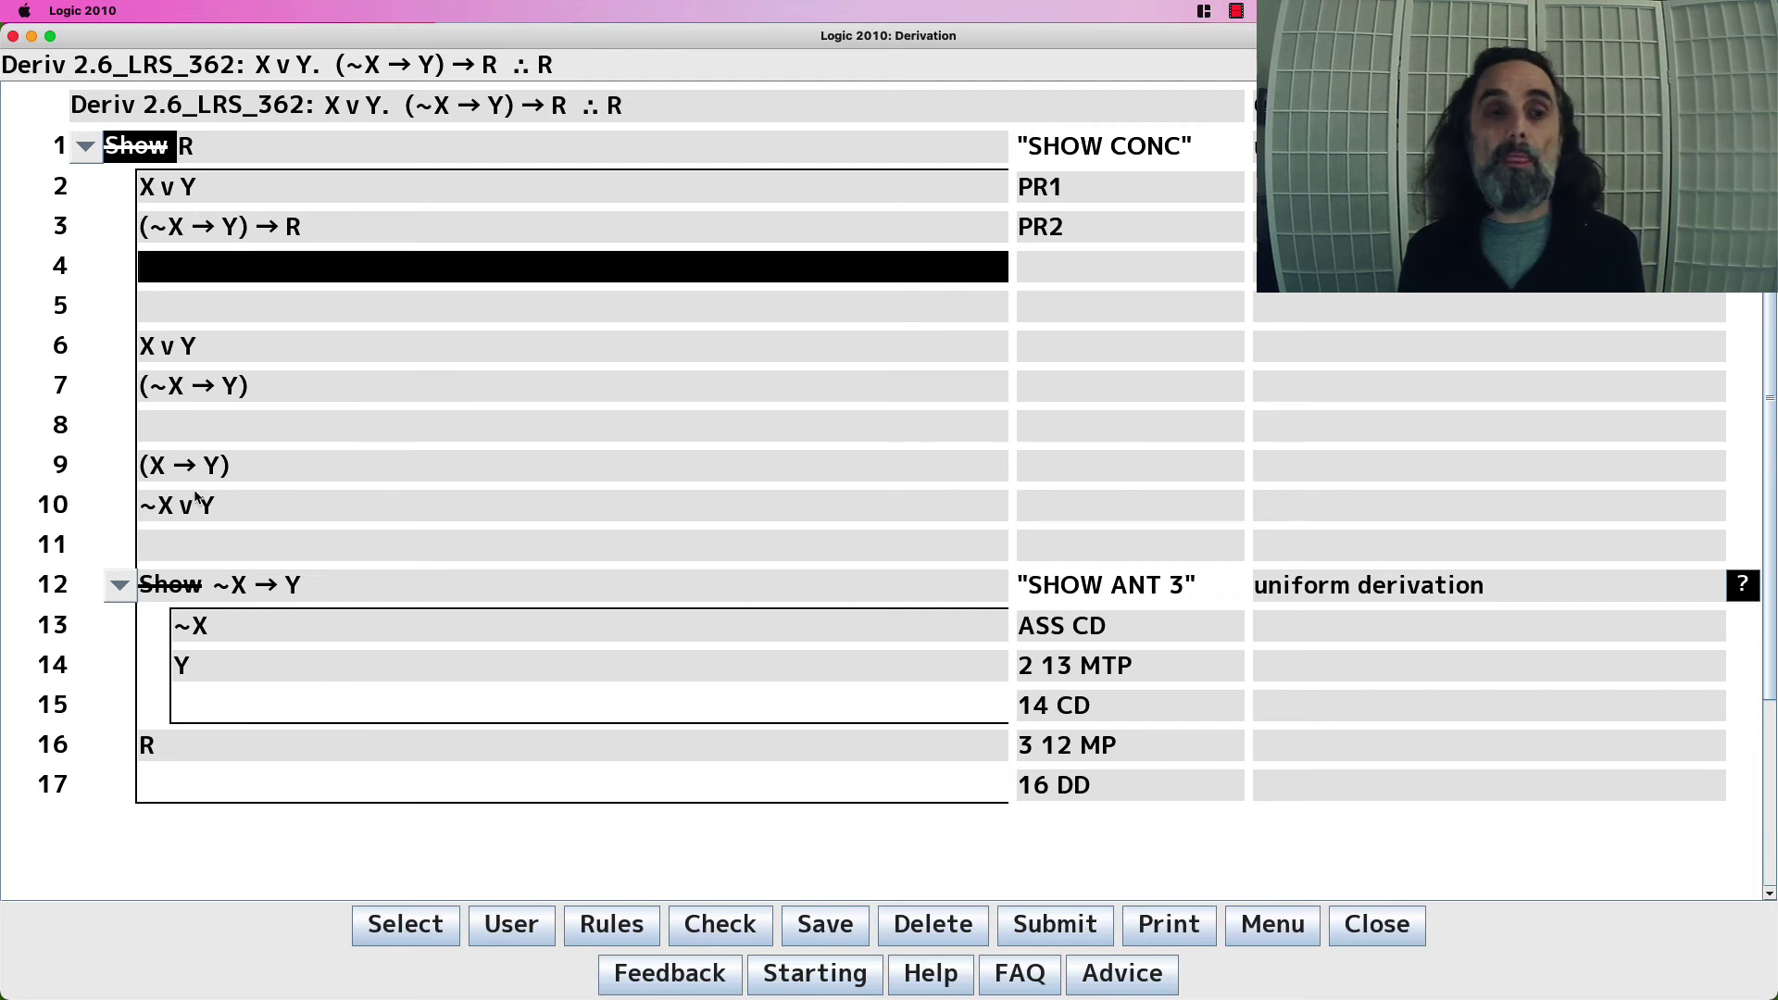
key("Delete")
key("Delete")
key("Delete")
key("Delete")
key("Delete")
key("Delete")
key("Delete")
key("Delete")
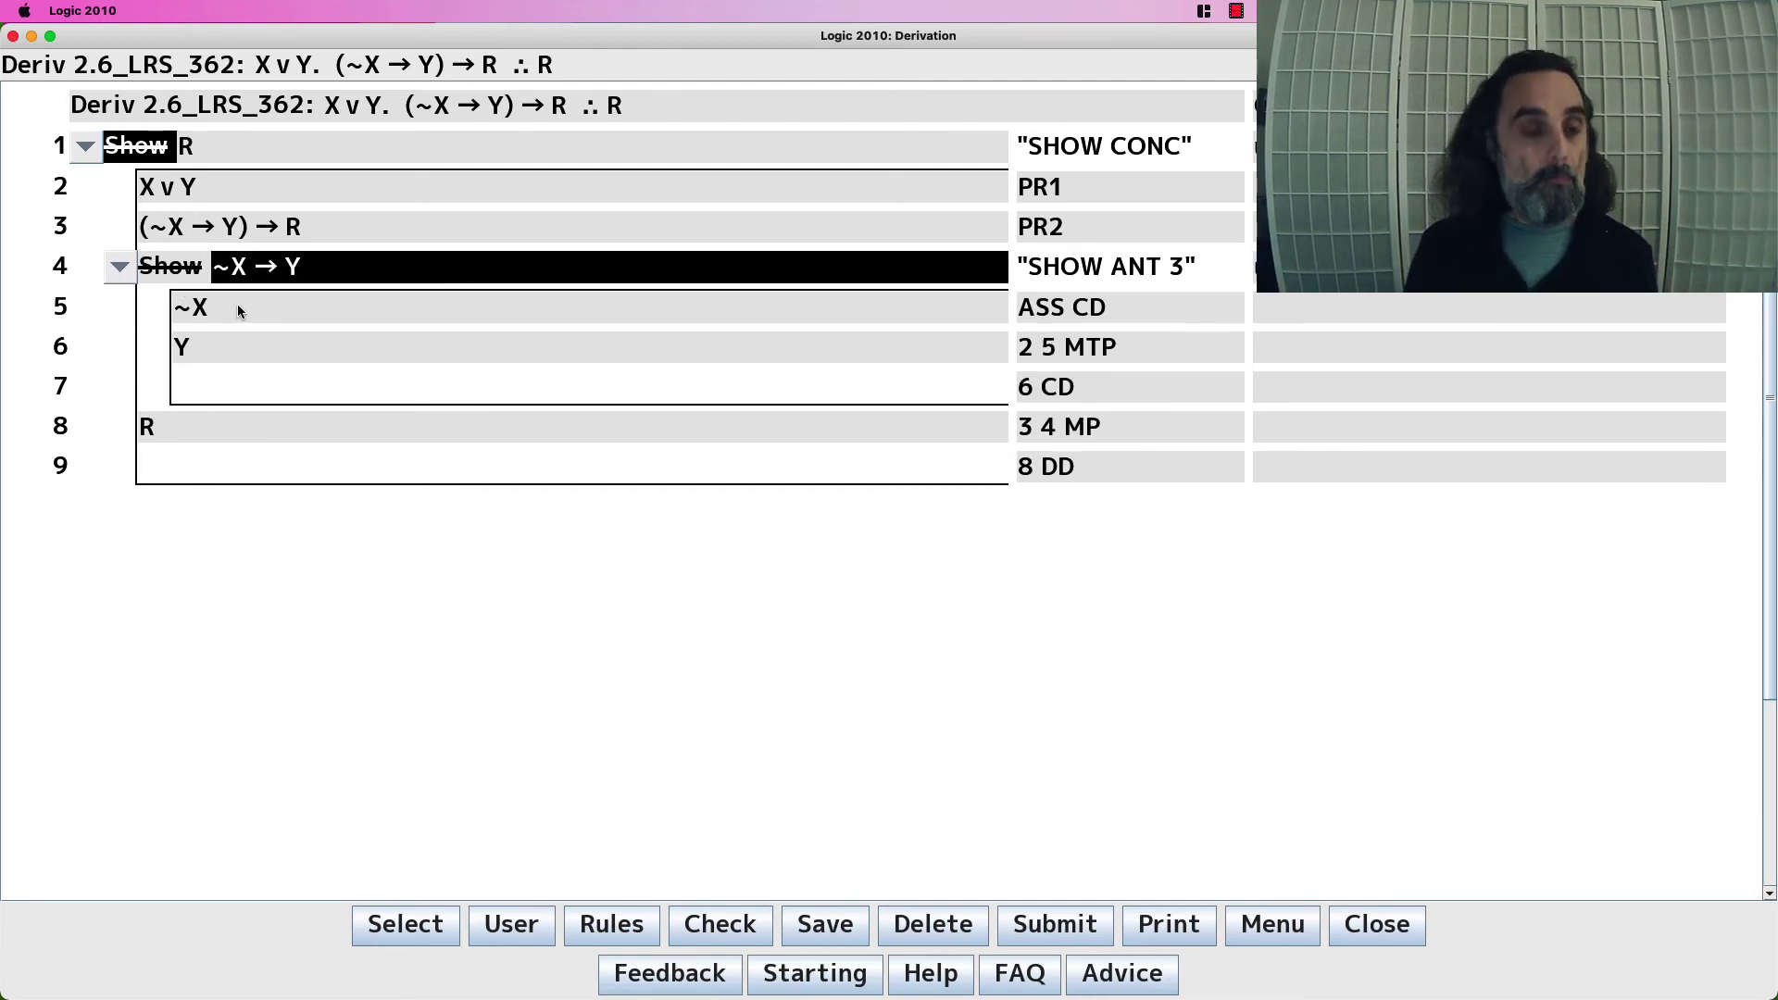
left_click(351, 286)
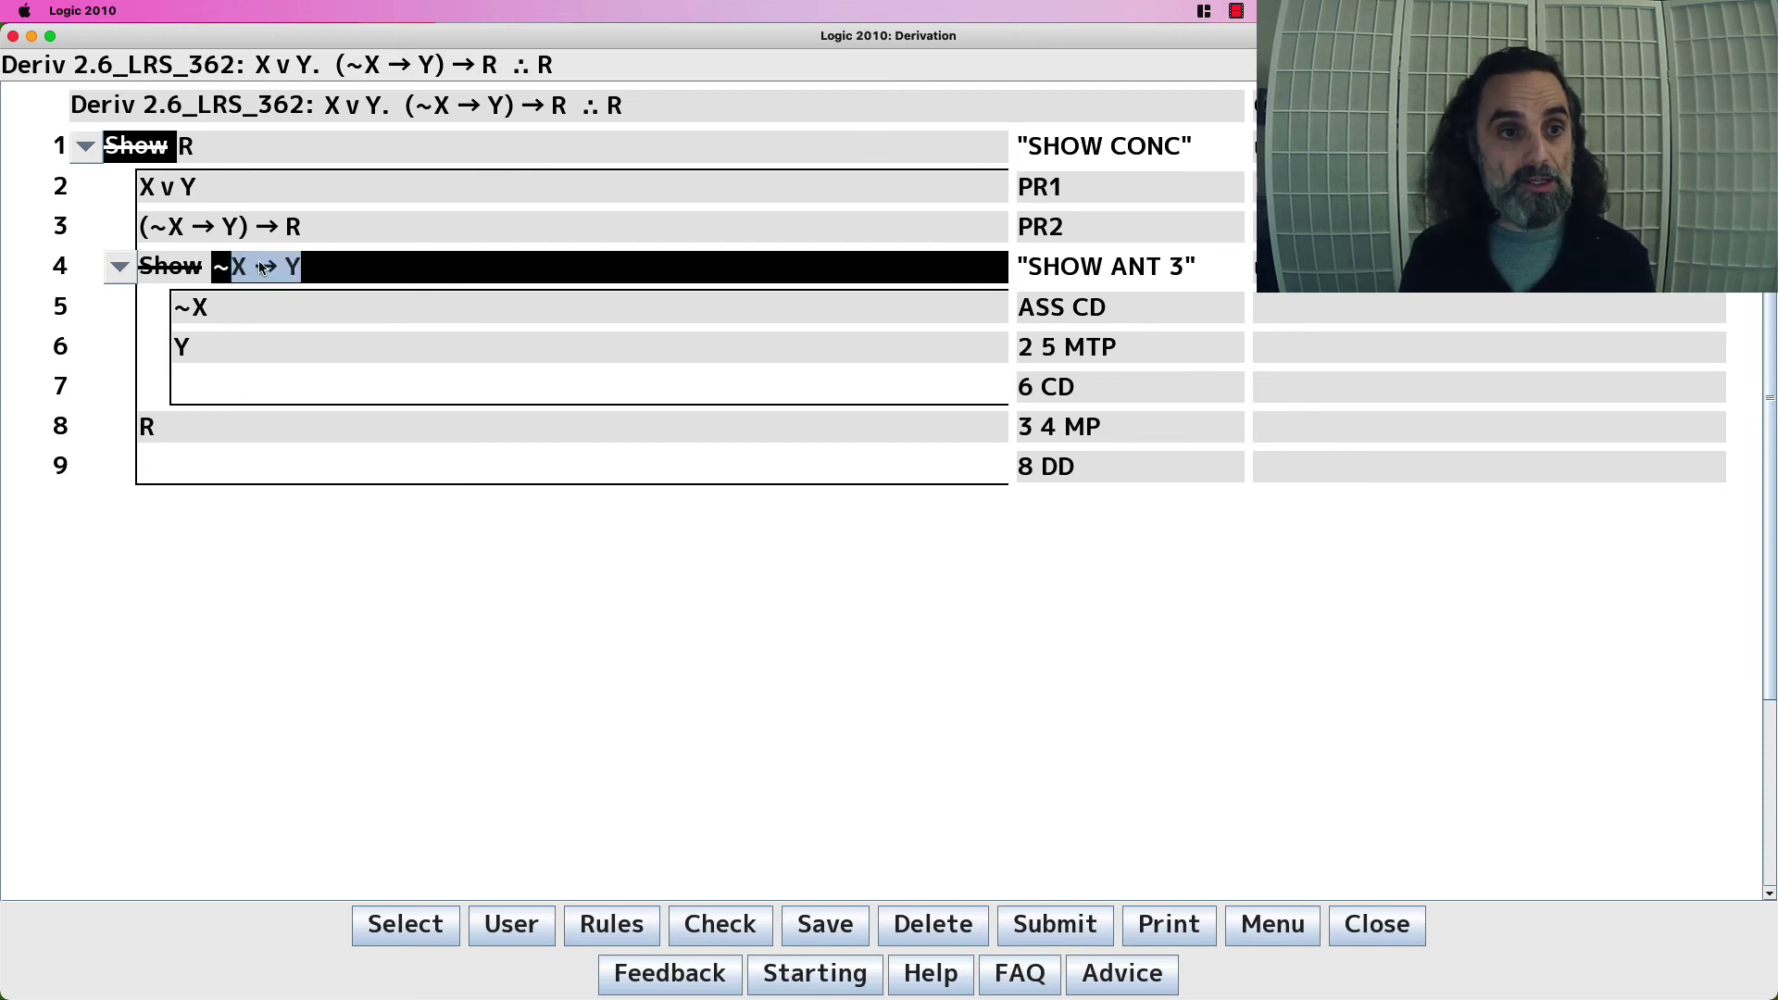
left_click(262, 306)
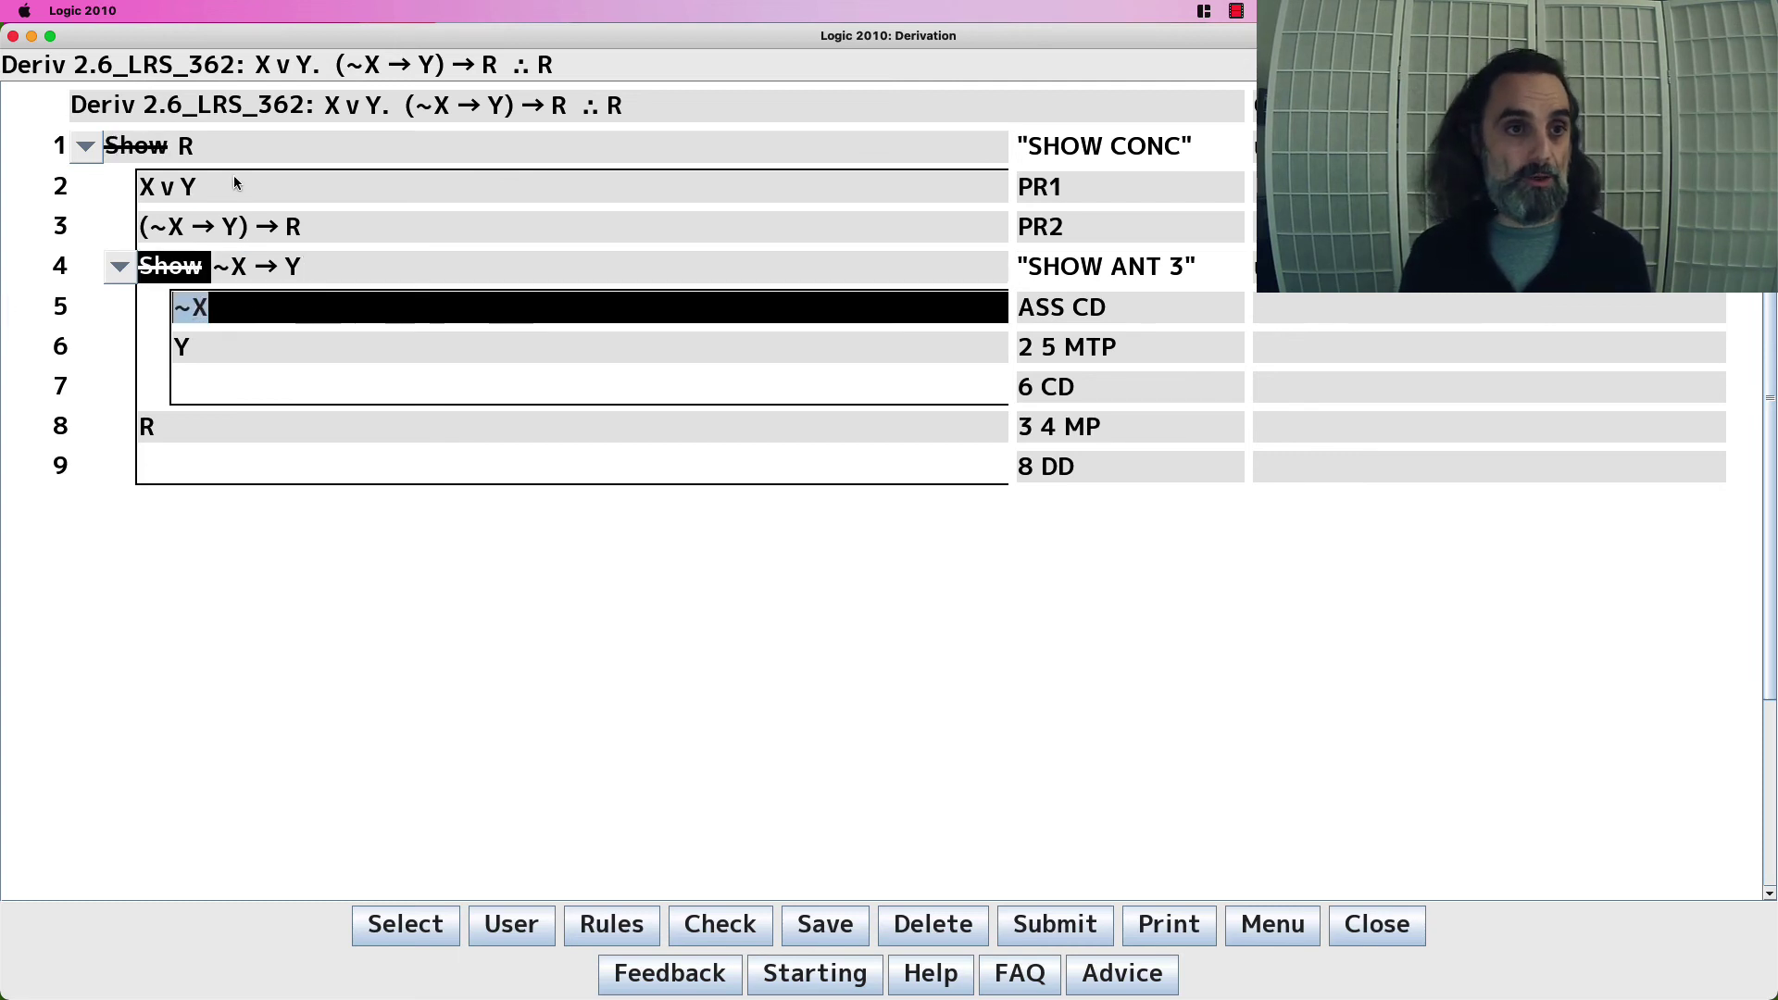
left_click(192, 190)
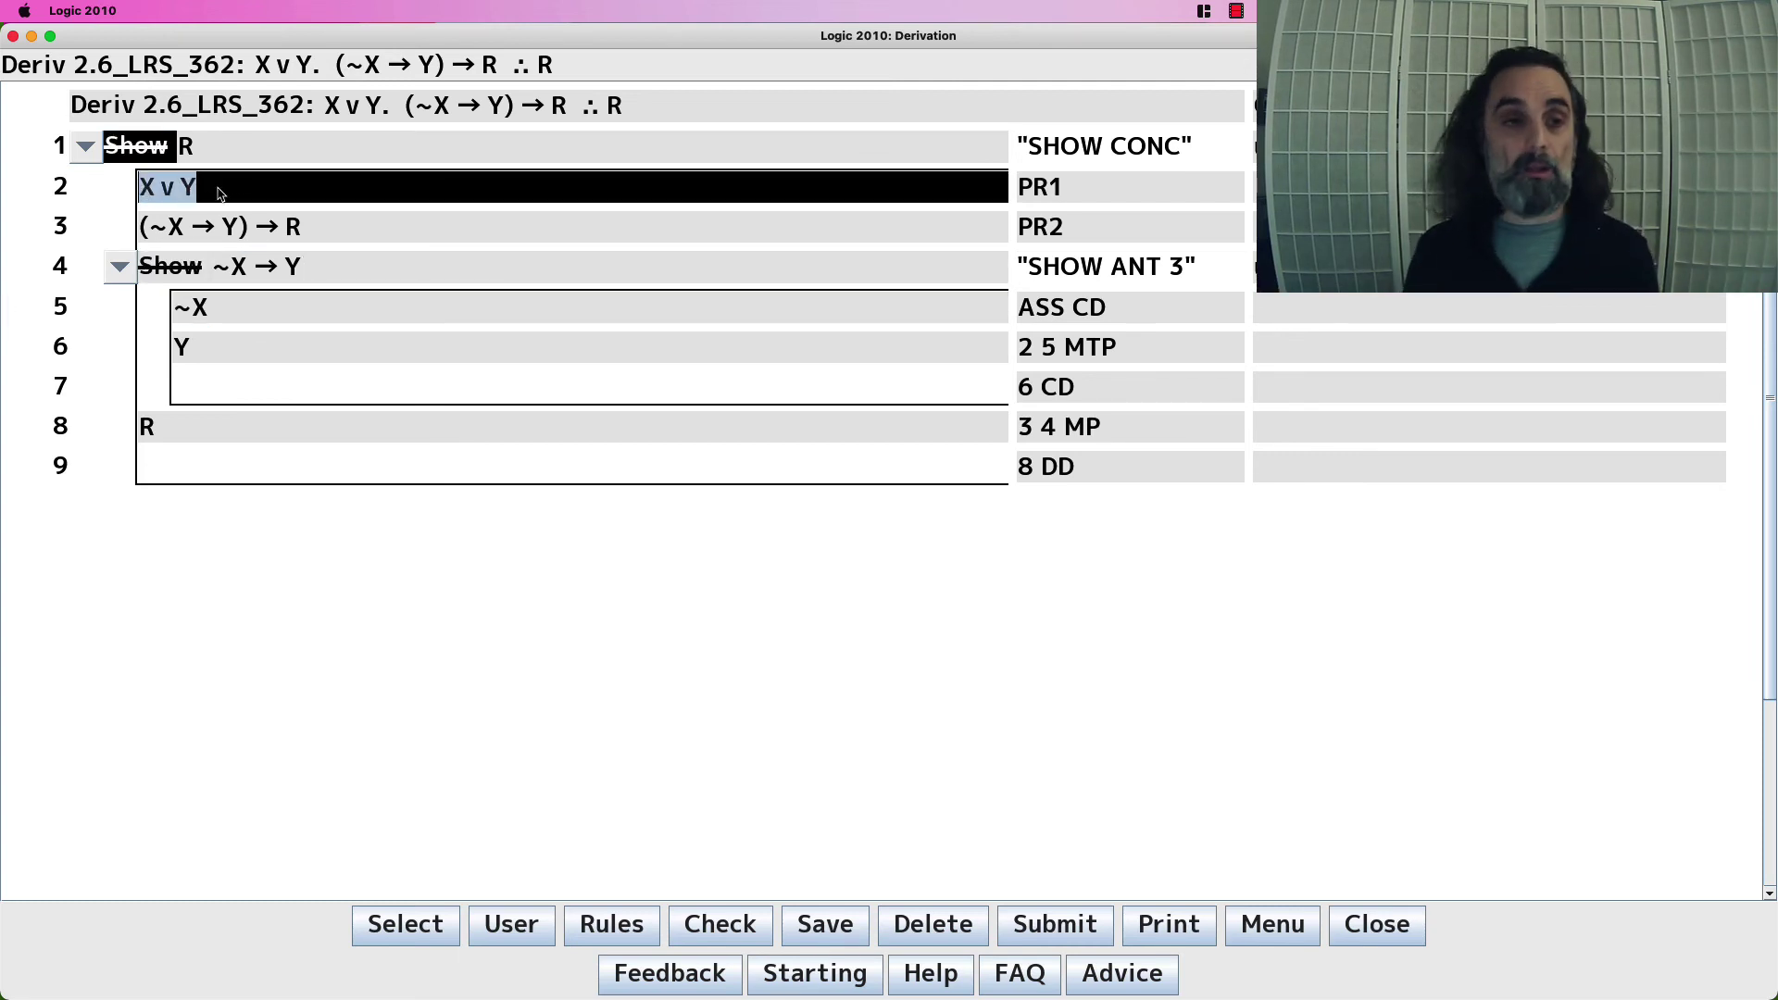
Delete all lines of the completed derivation of 2.6_LRS_362, leaving it empty from line 1
left_click(319, 266)
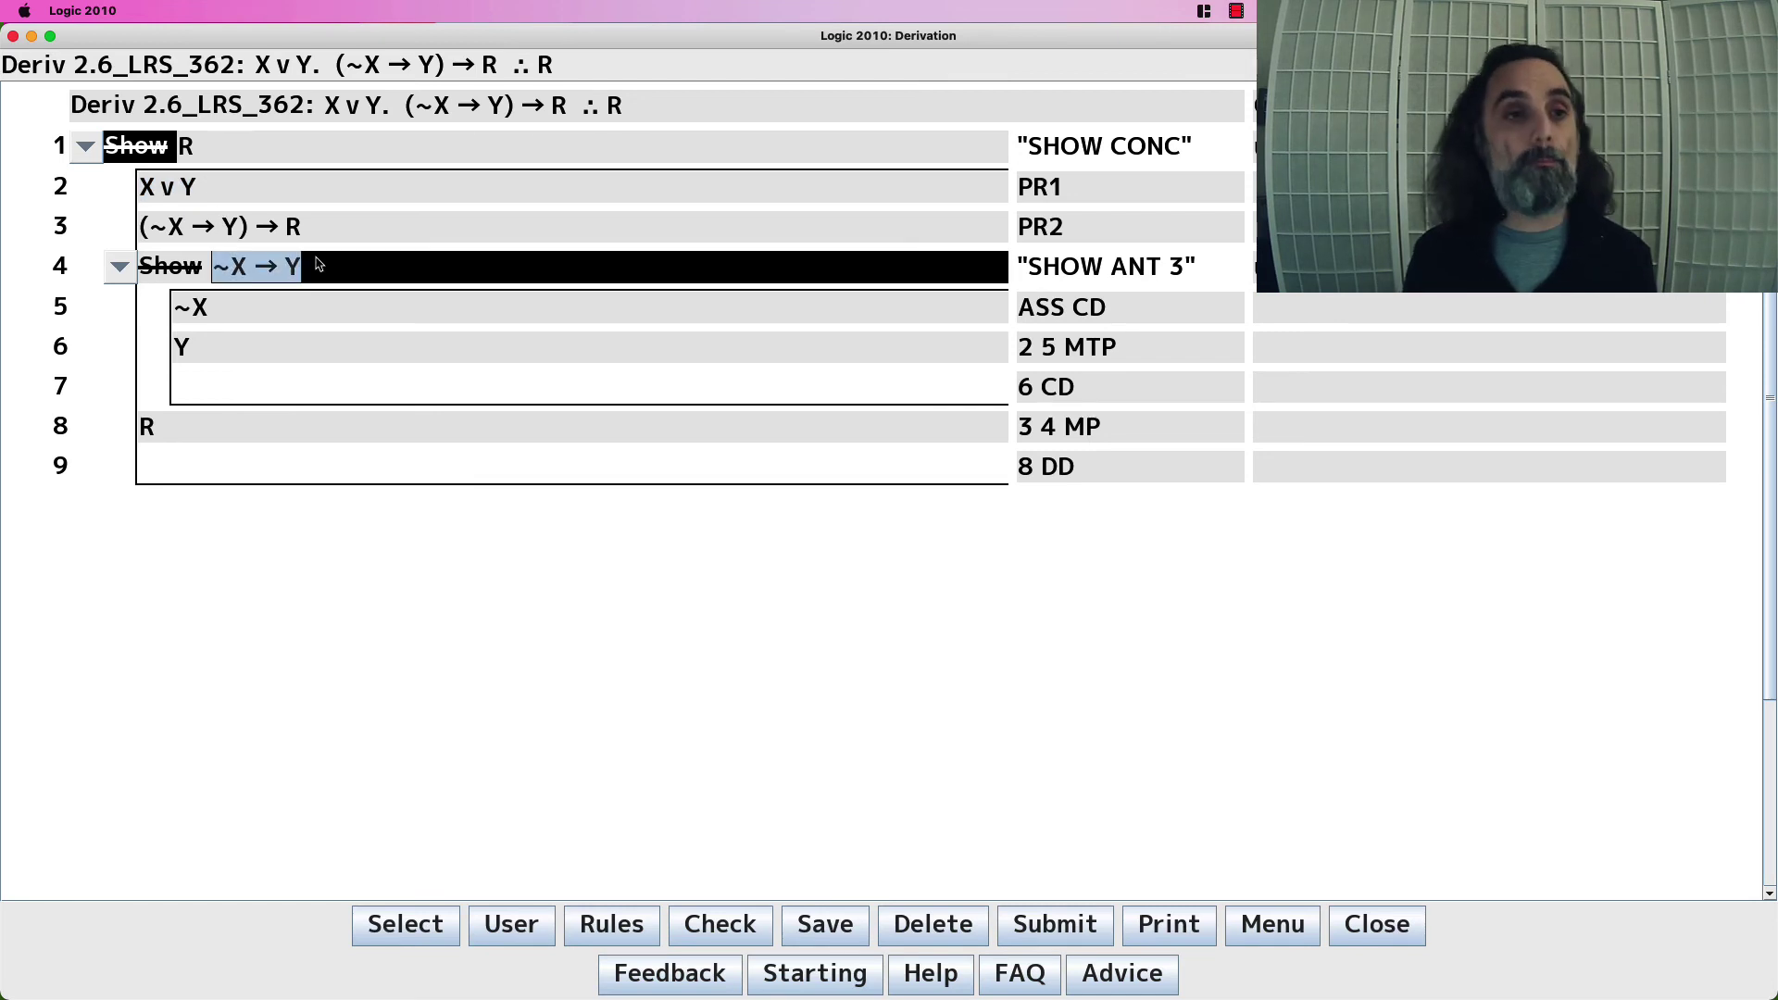
key("BackSpace")
key("BackSpace")
key("BackSpace")
key("BackSpace")
key("BackSpace")
key("BackSpace")
key("BackSpace")
key("BackSpace")
key("BackSpace")
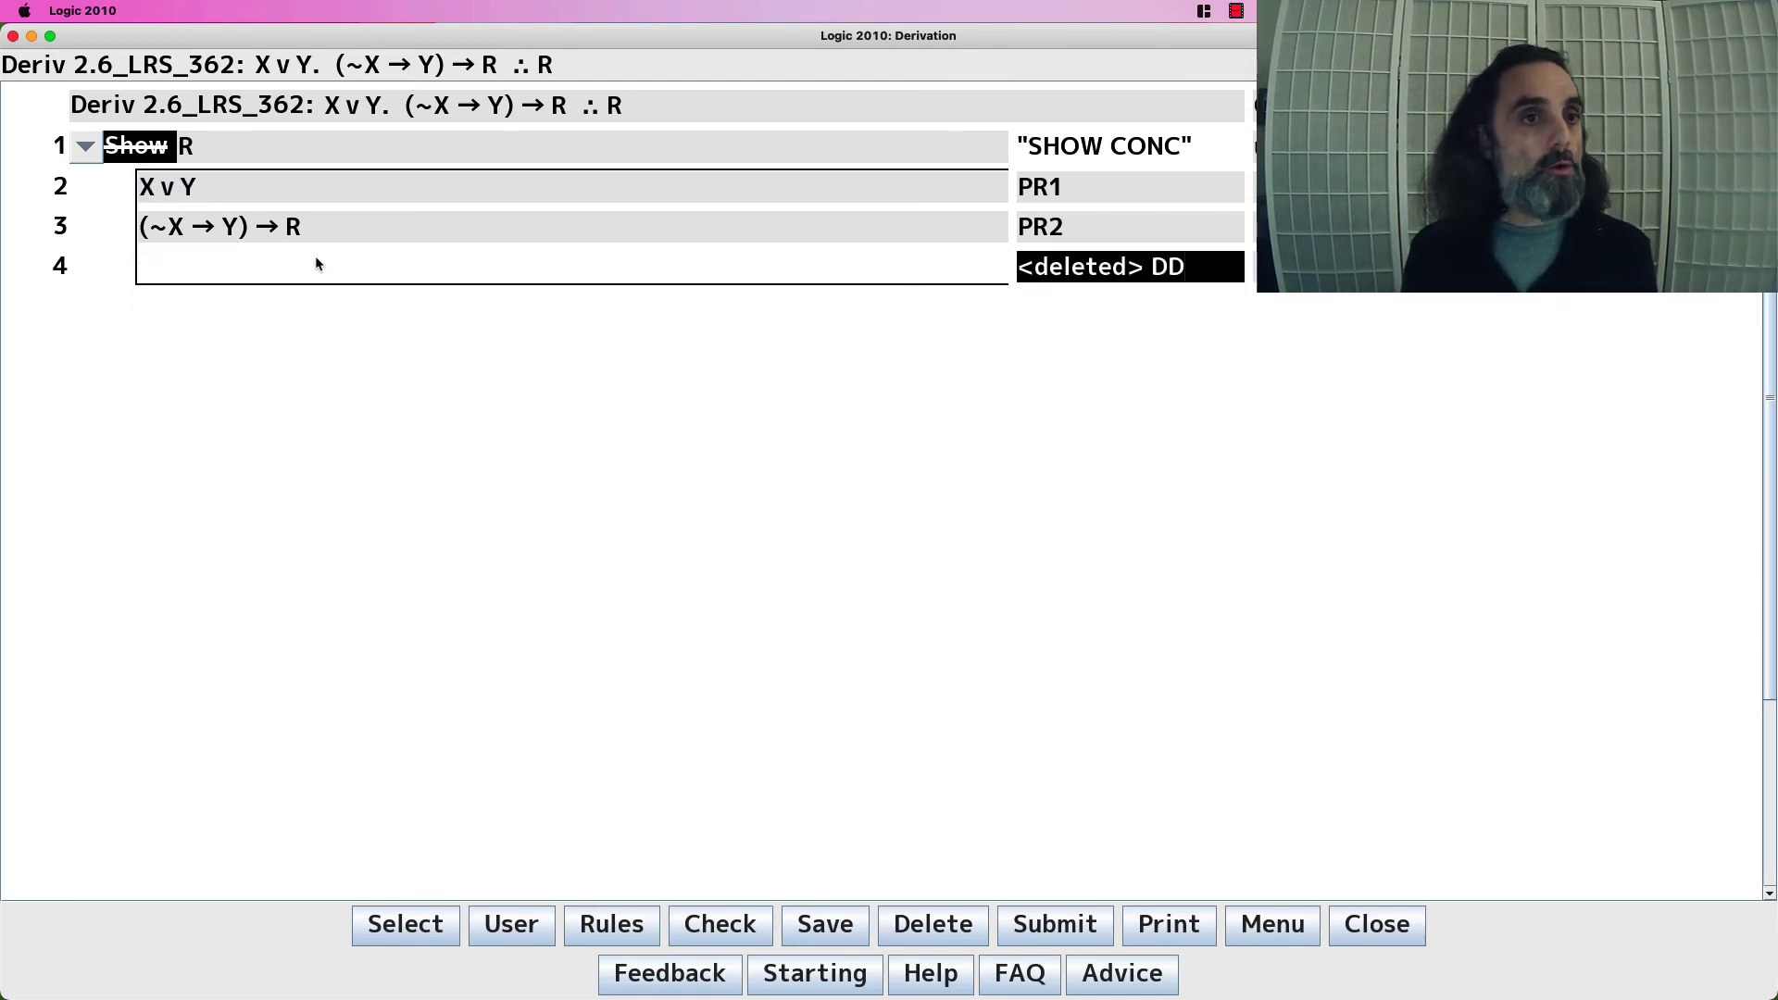
key("Return")
Restart the derivation with SHOW CONC on line 1 and assume ~R on line 2 with ASS ID
type("SHOW CONC")
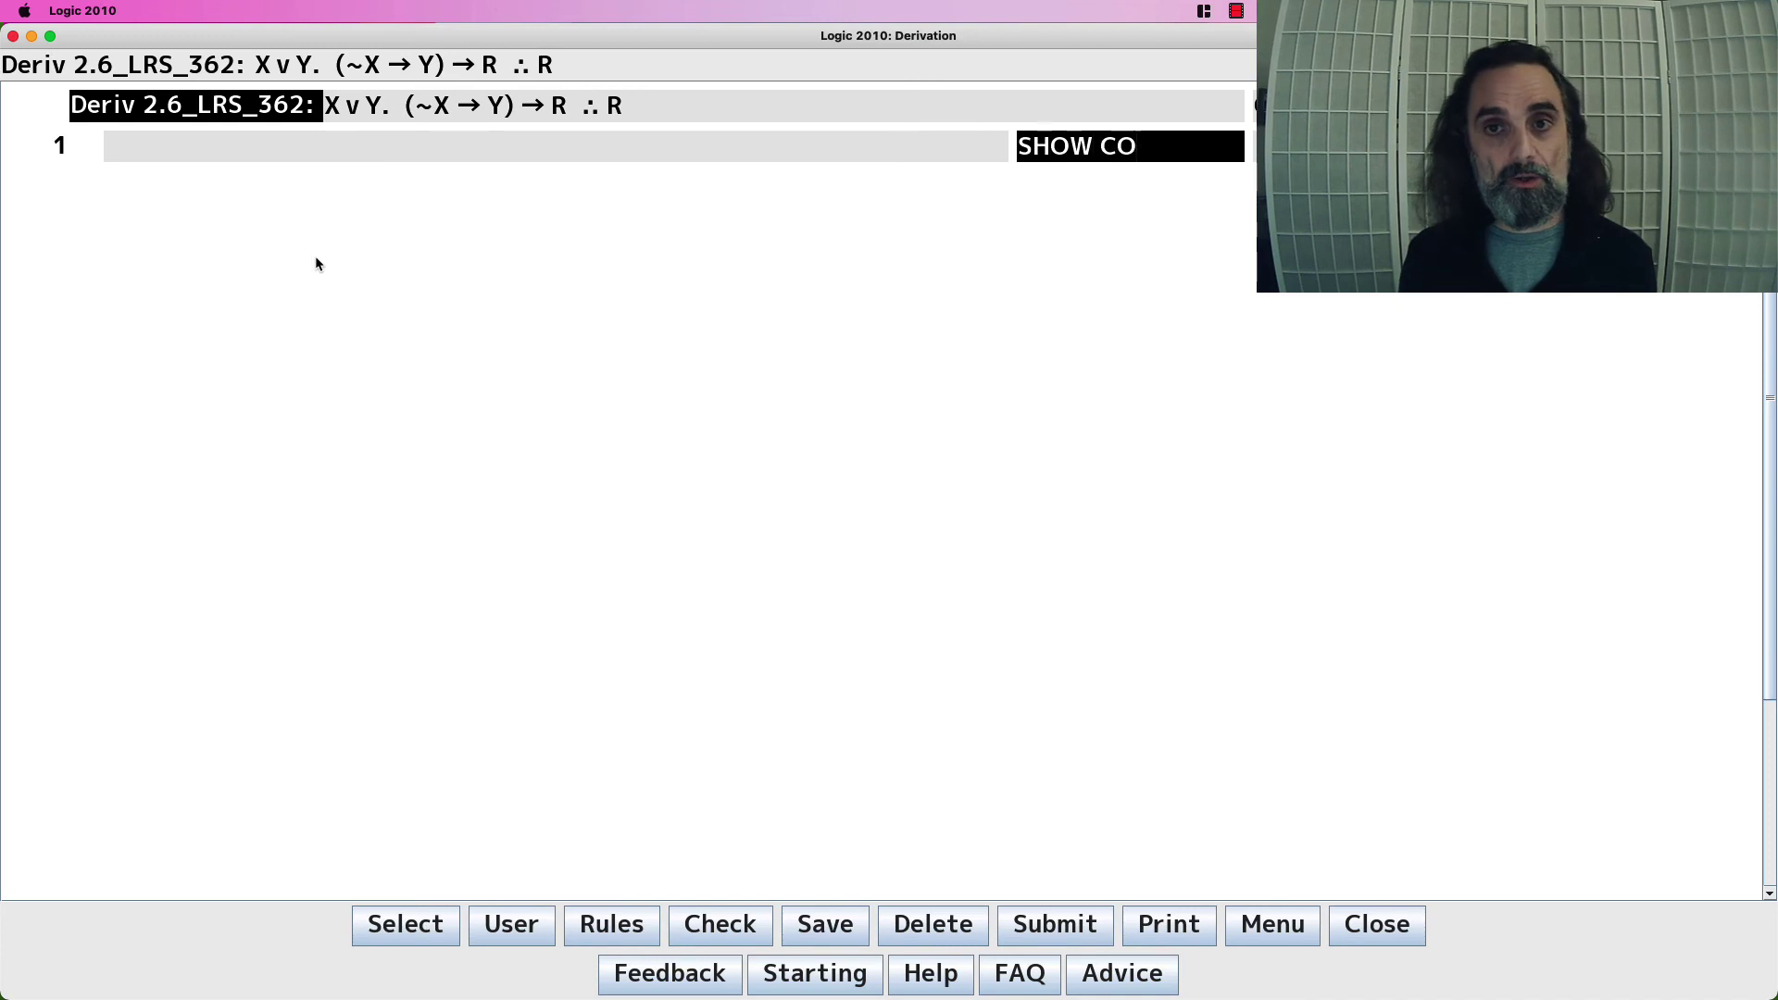
key("Return")
type("ASS")
key("Return")
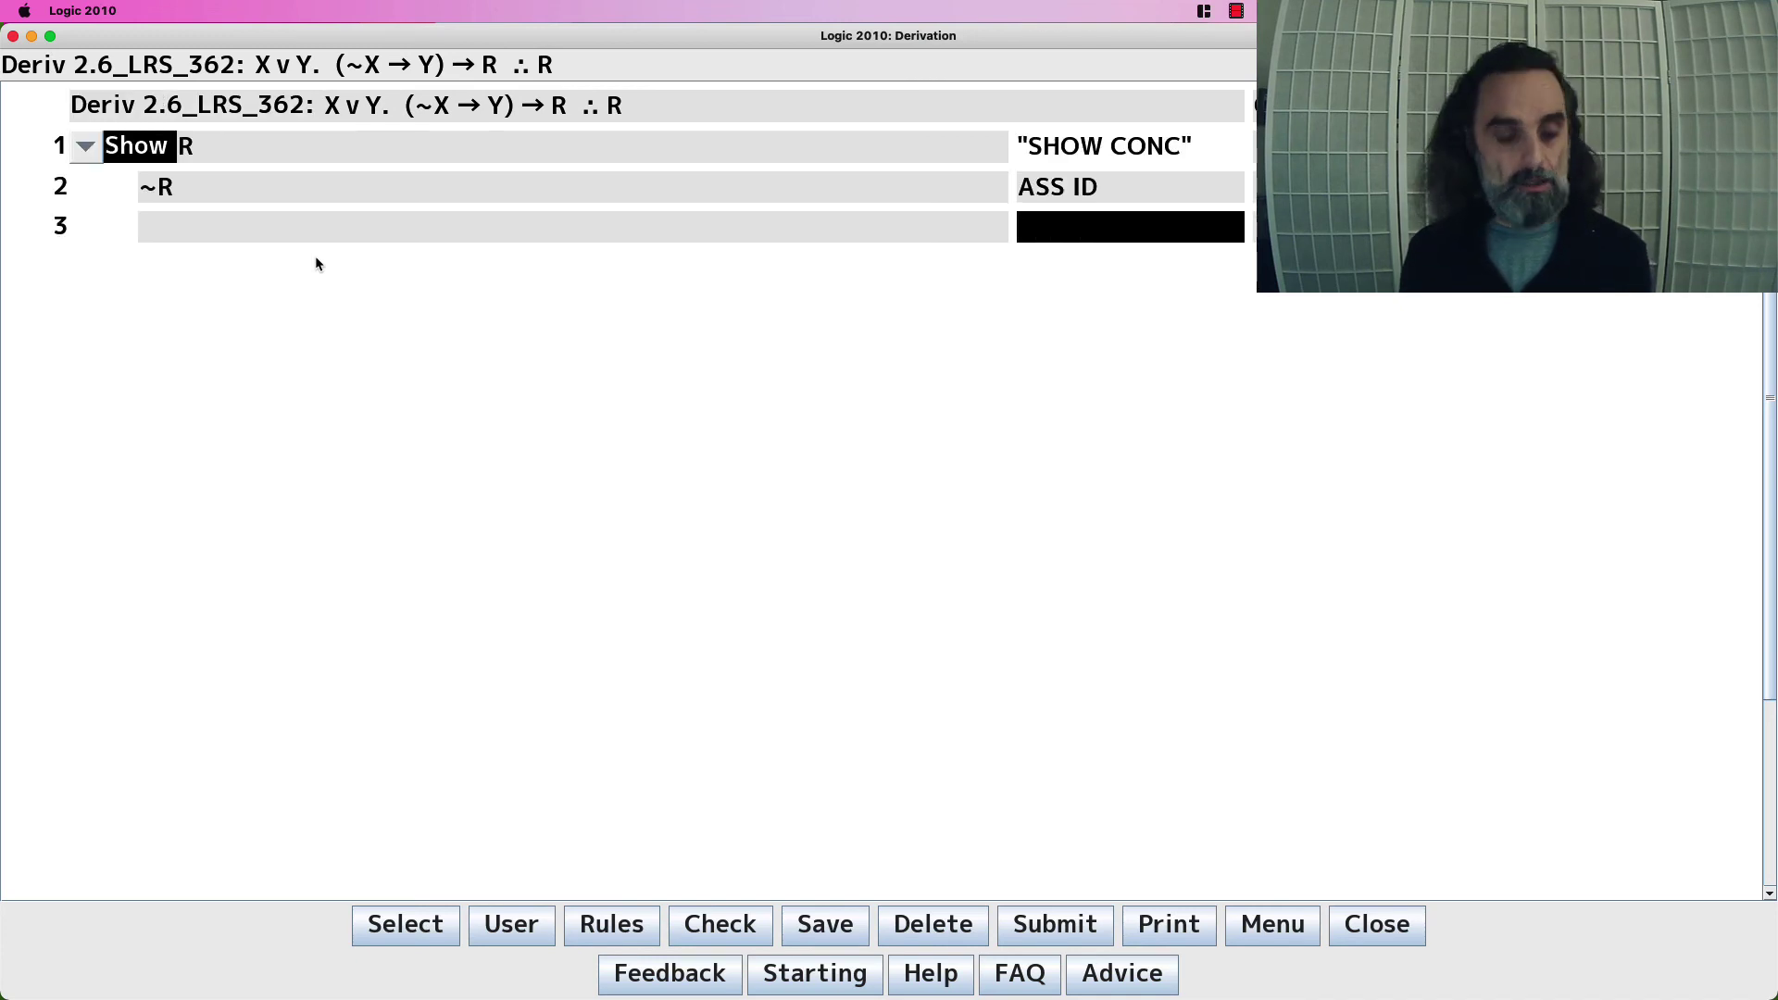
Bring in both premises on lines 3 and 4 with PR1 and PR2
type("PR1")
key("Return")
type("PR2")
key("Return")
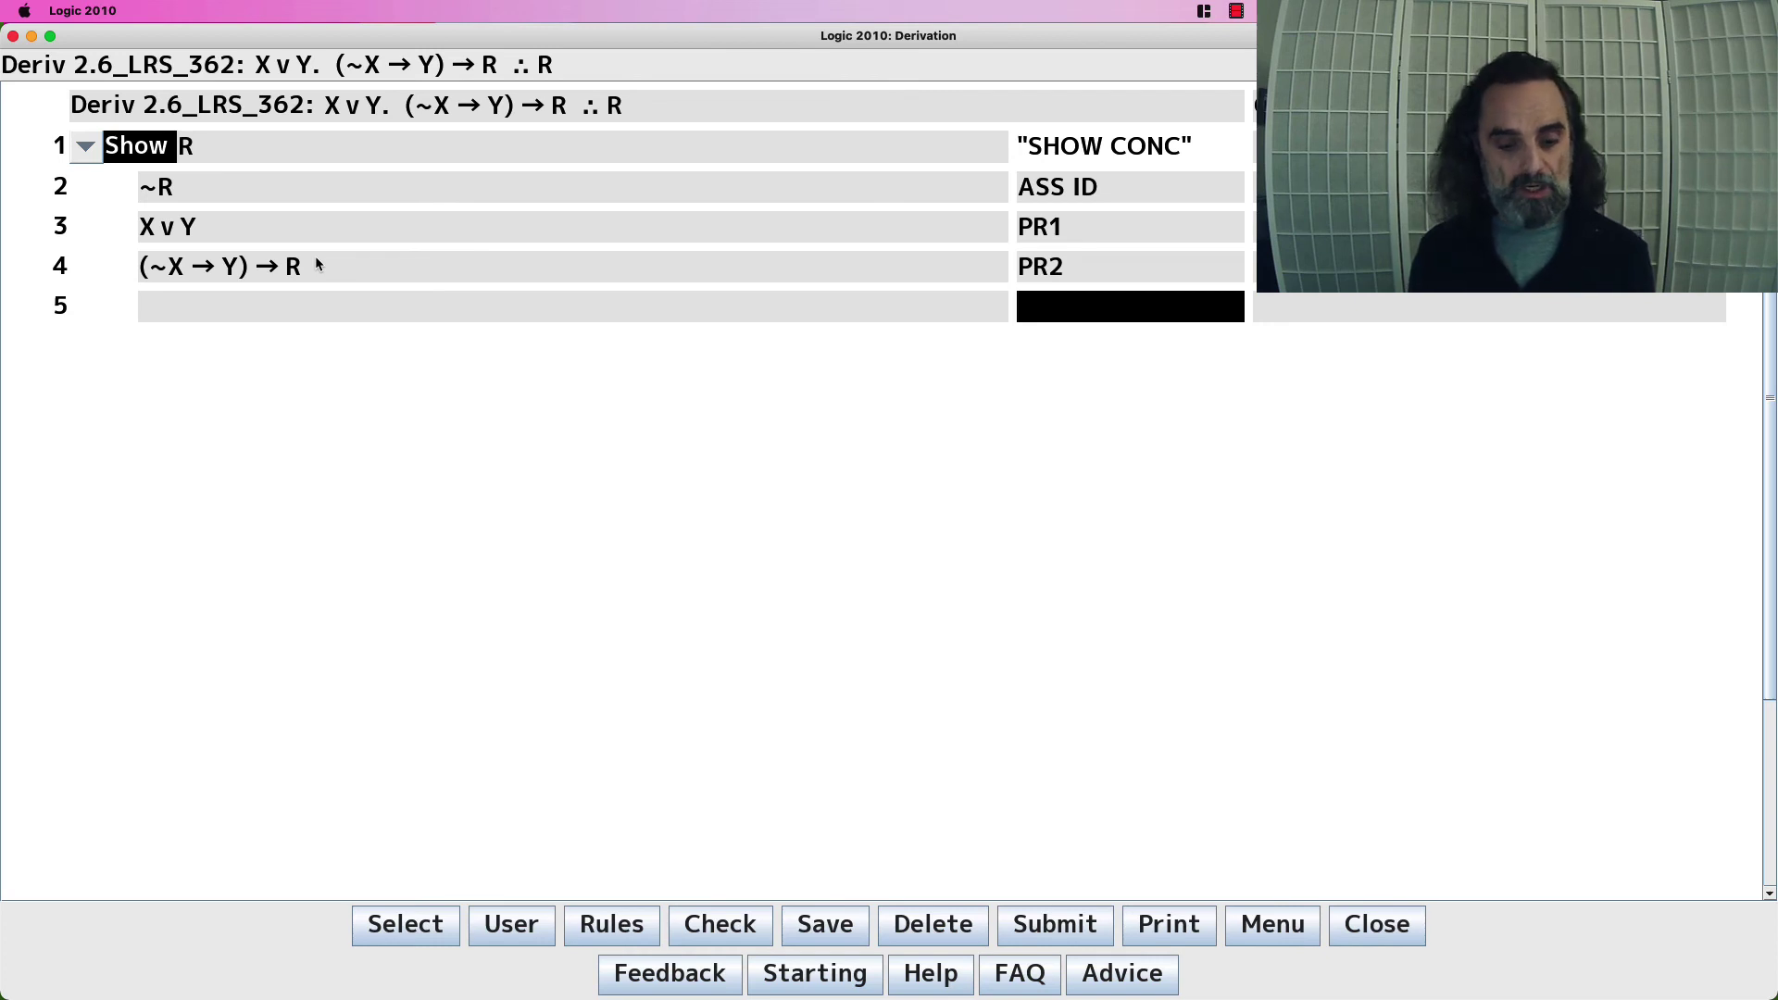
Derive ~(~X → Y) on line 5 with 2 4 MT
type("2 4 M")
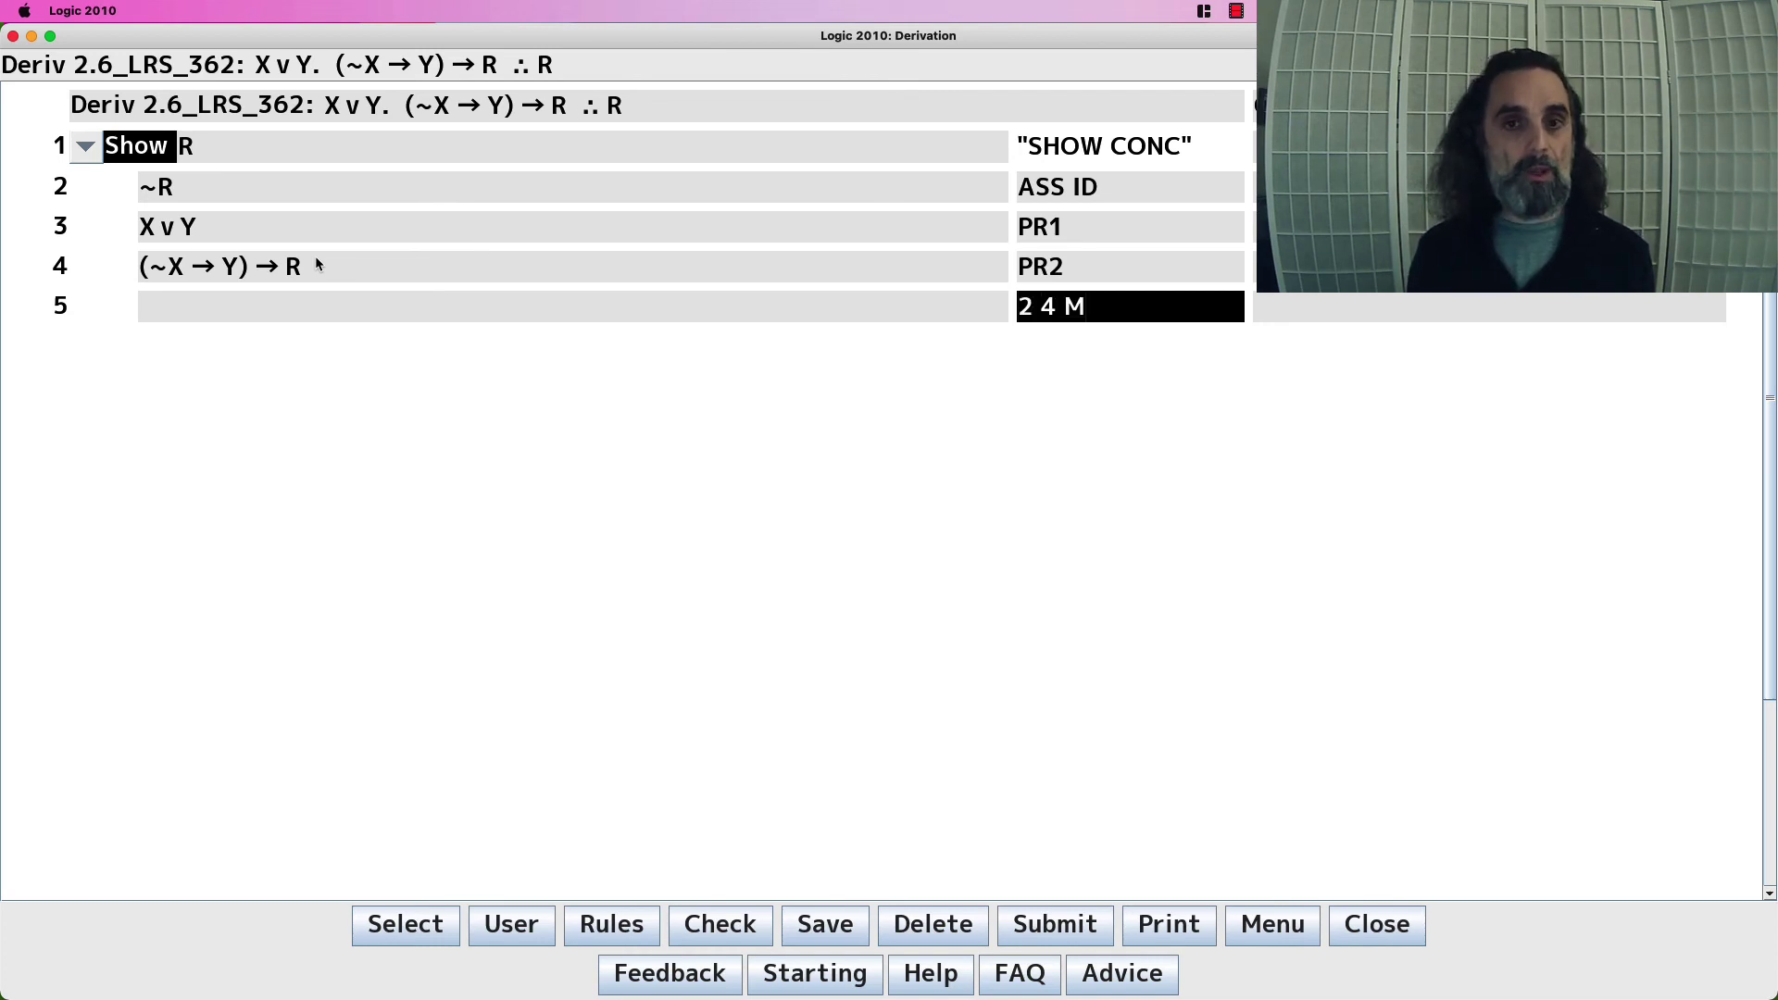
type("T")
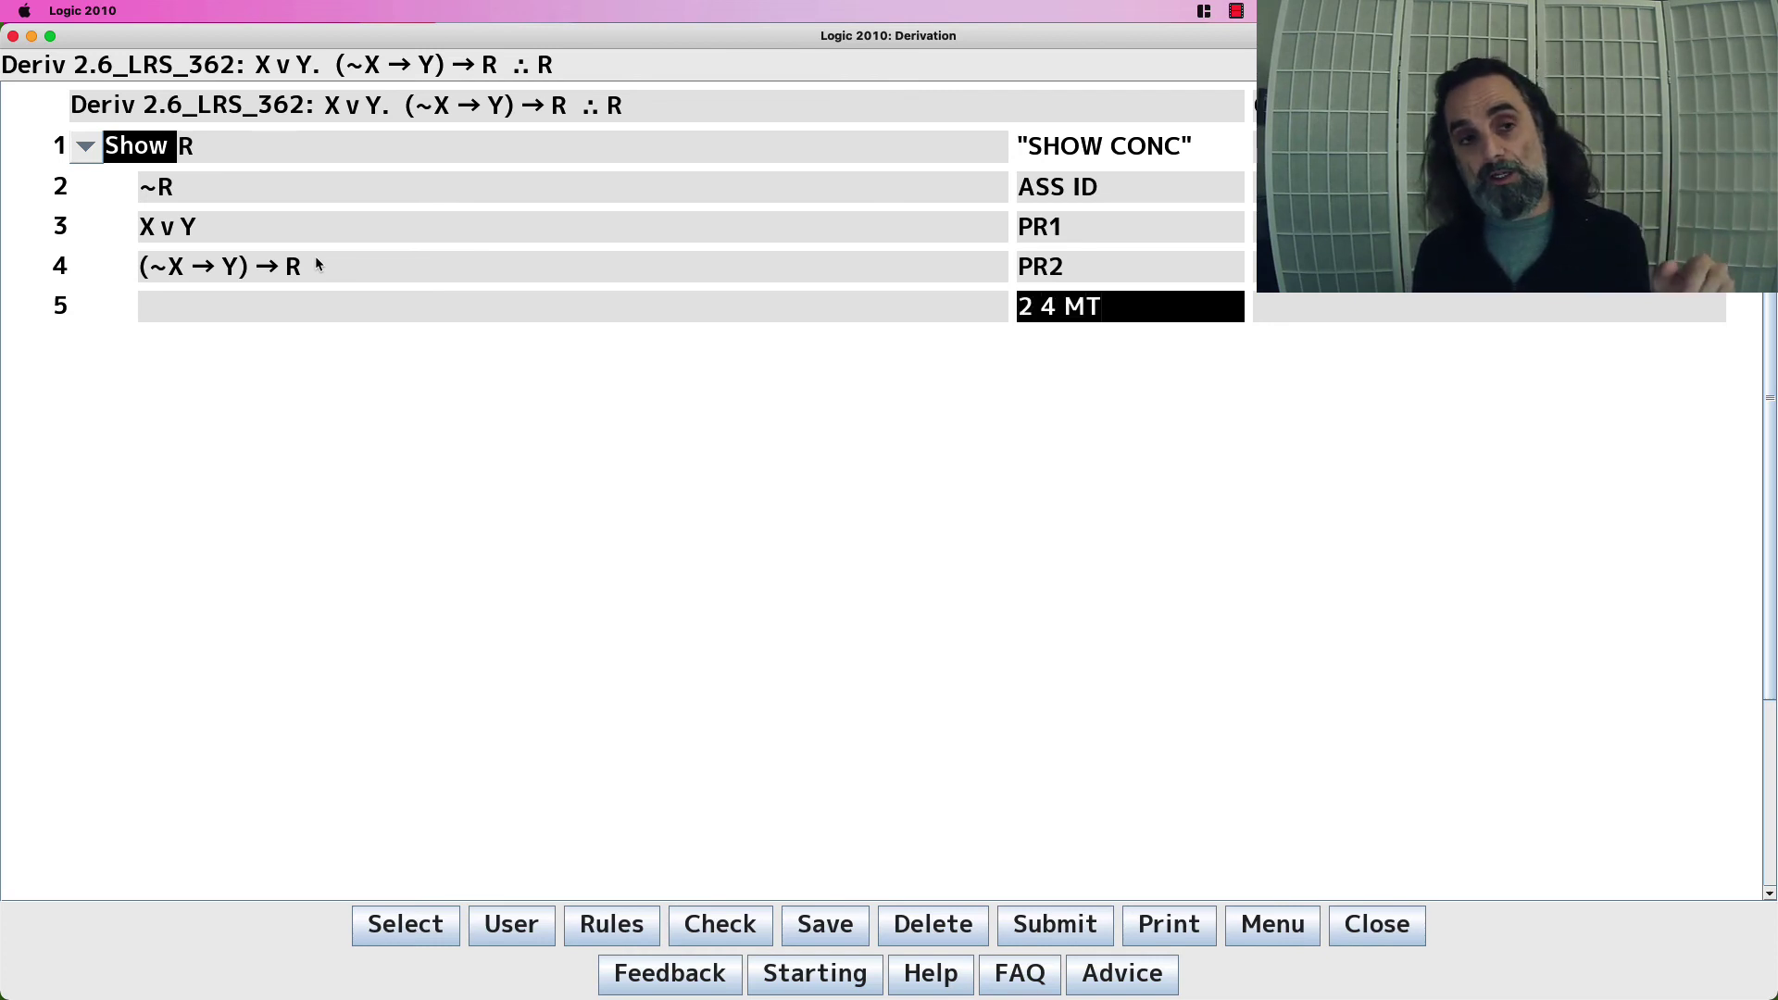
key("Return")
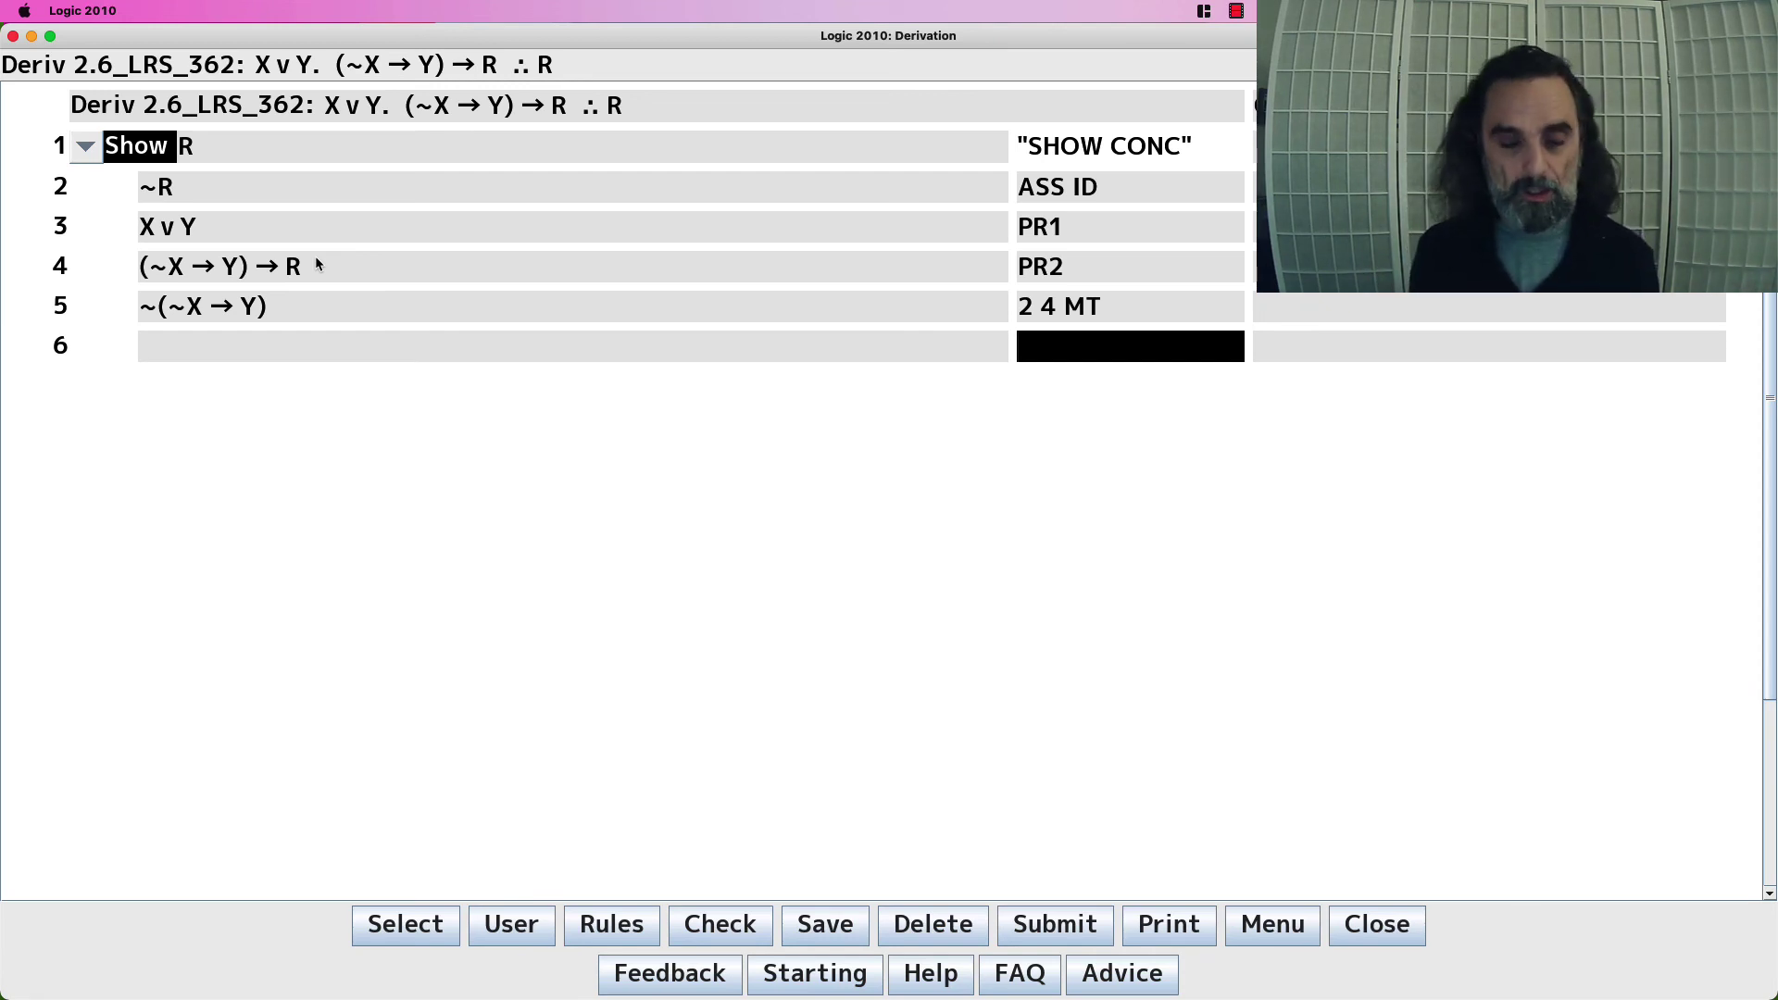
Open a subderivation for ~X → Y on line 6 with SHOW UNNEG 5
type("SHO WU")
type("W UNNEG 5")
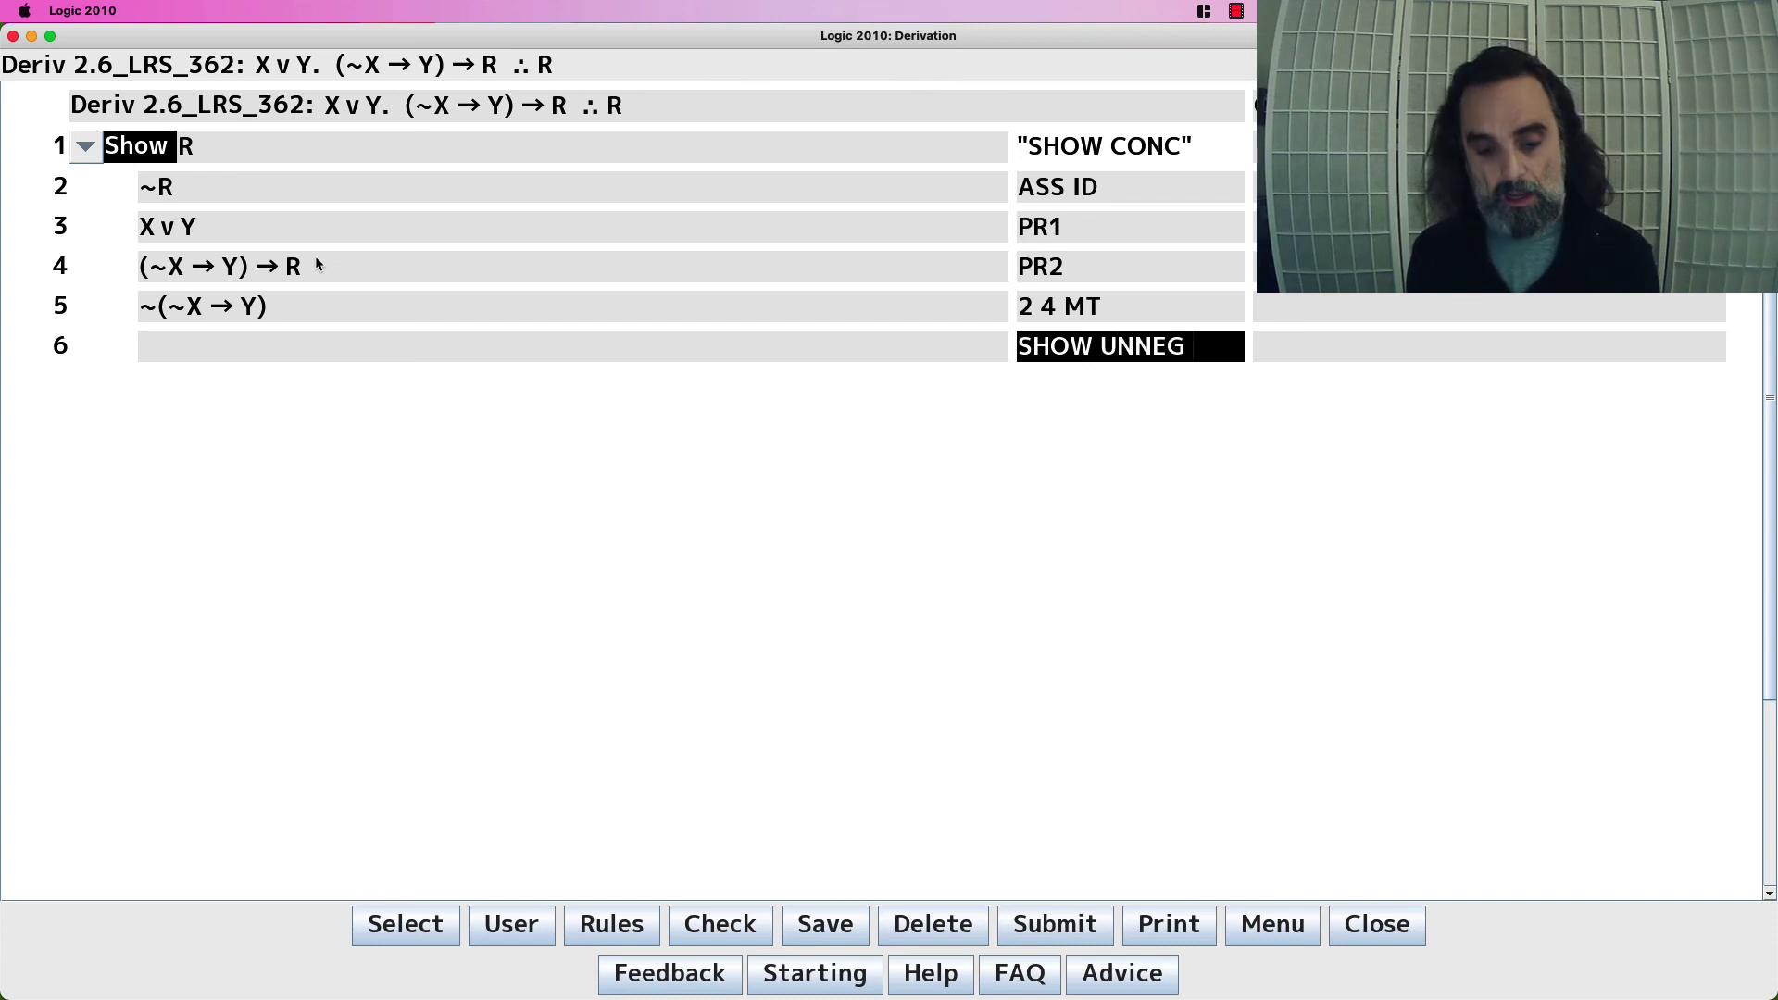
key("Return")
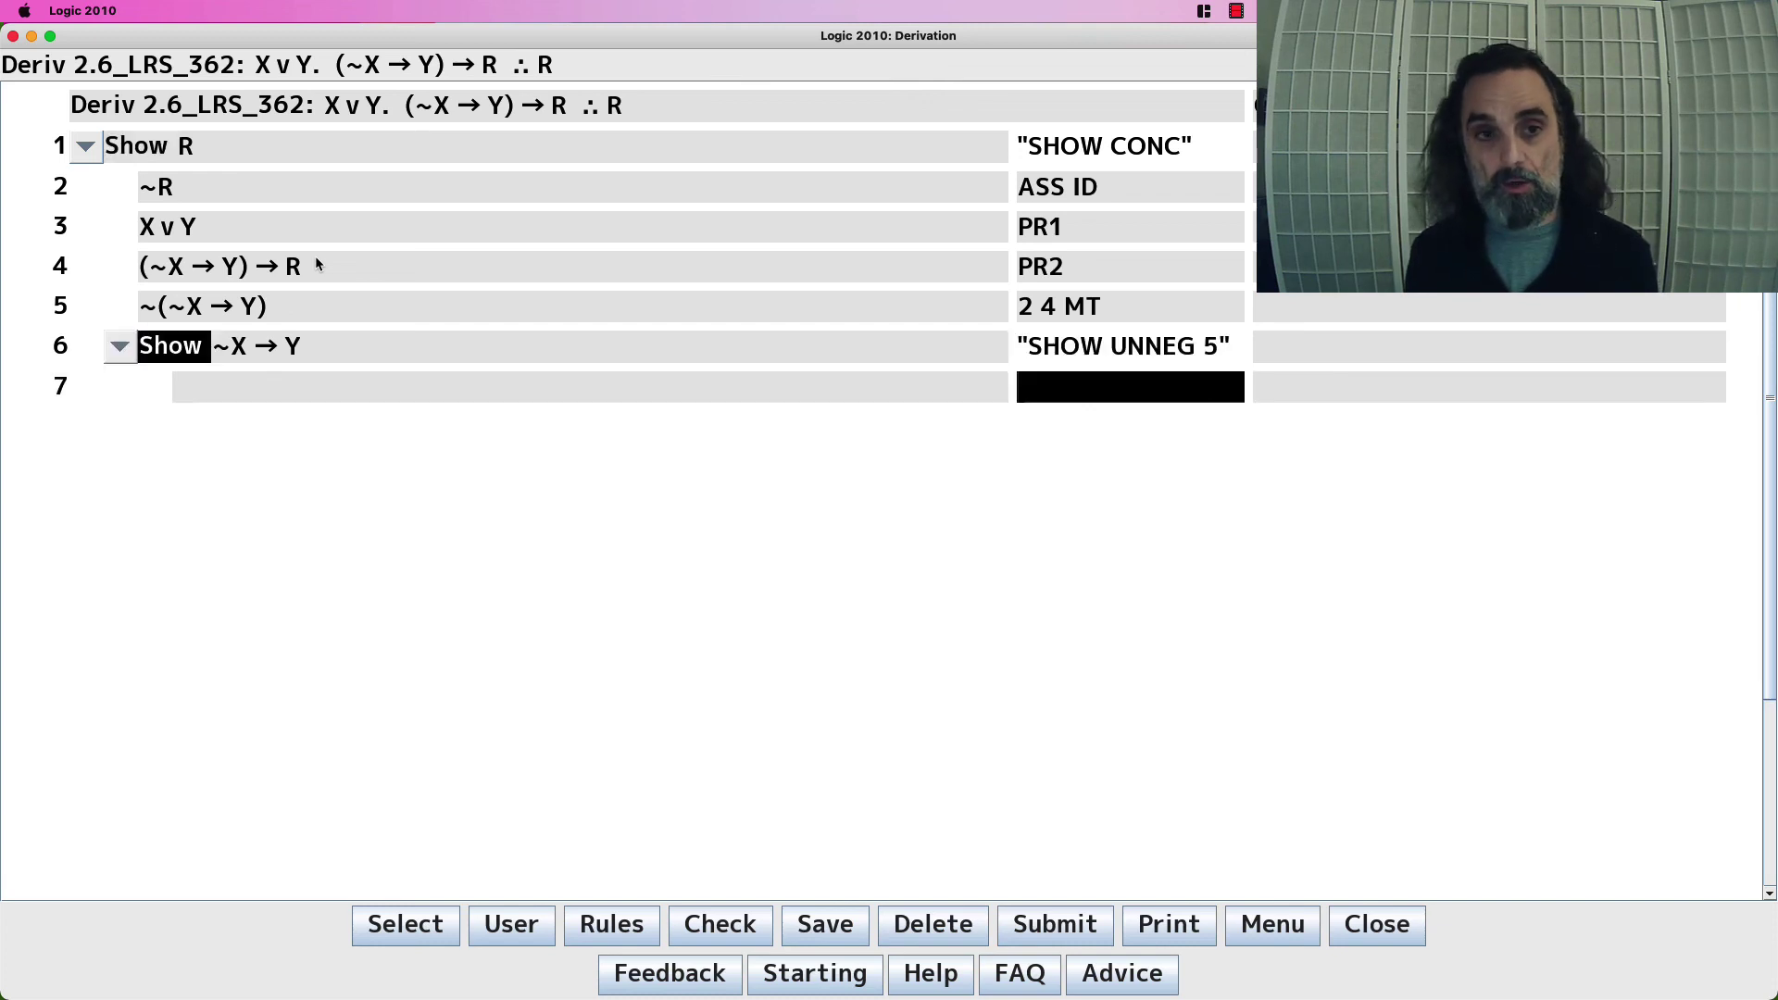
left_click(392, 361)
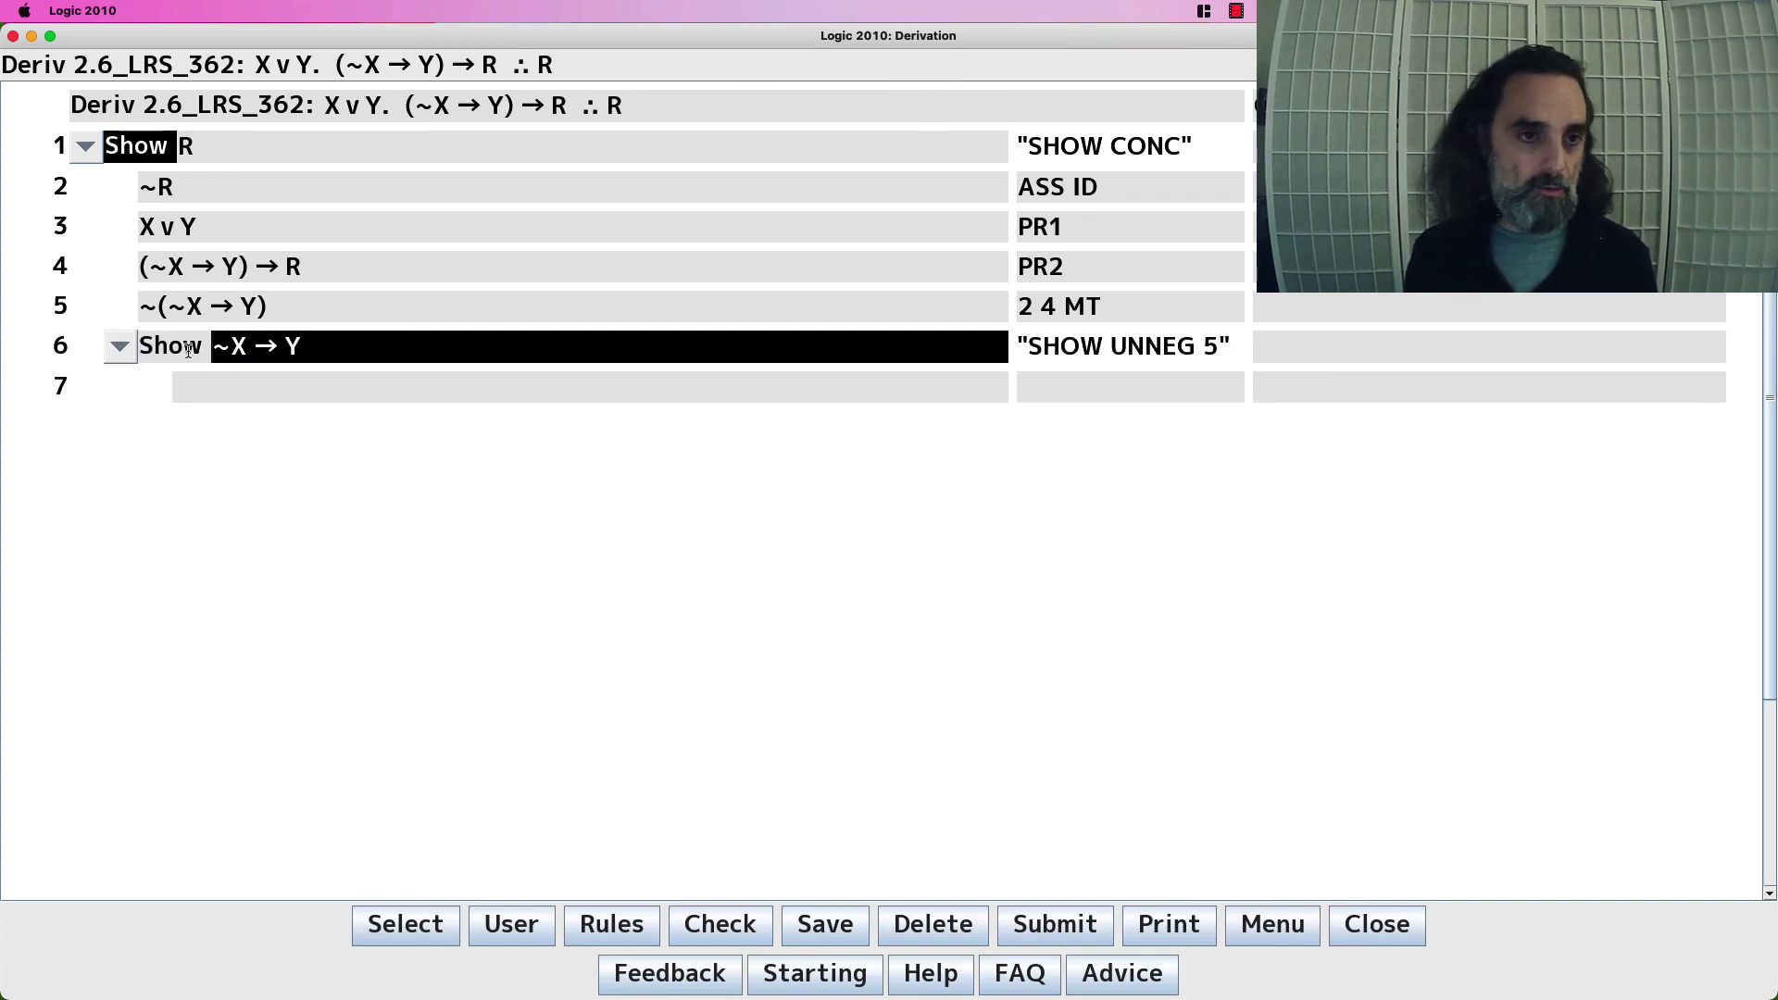
left_click(1094, 383)
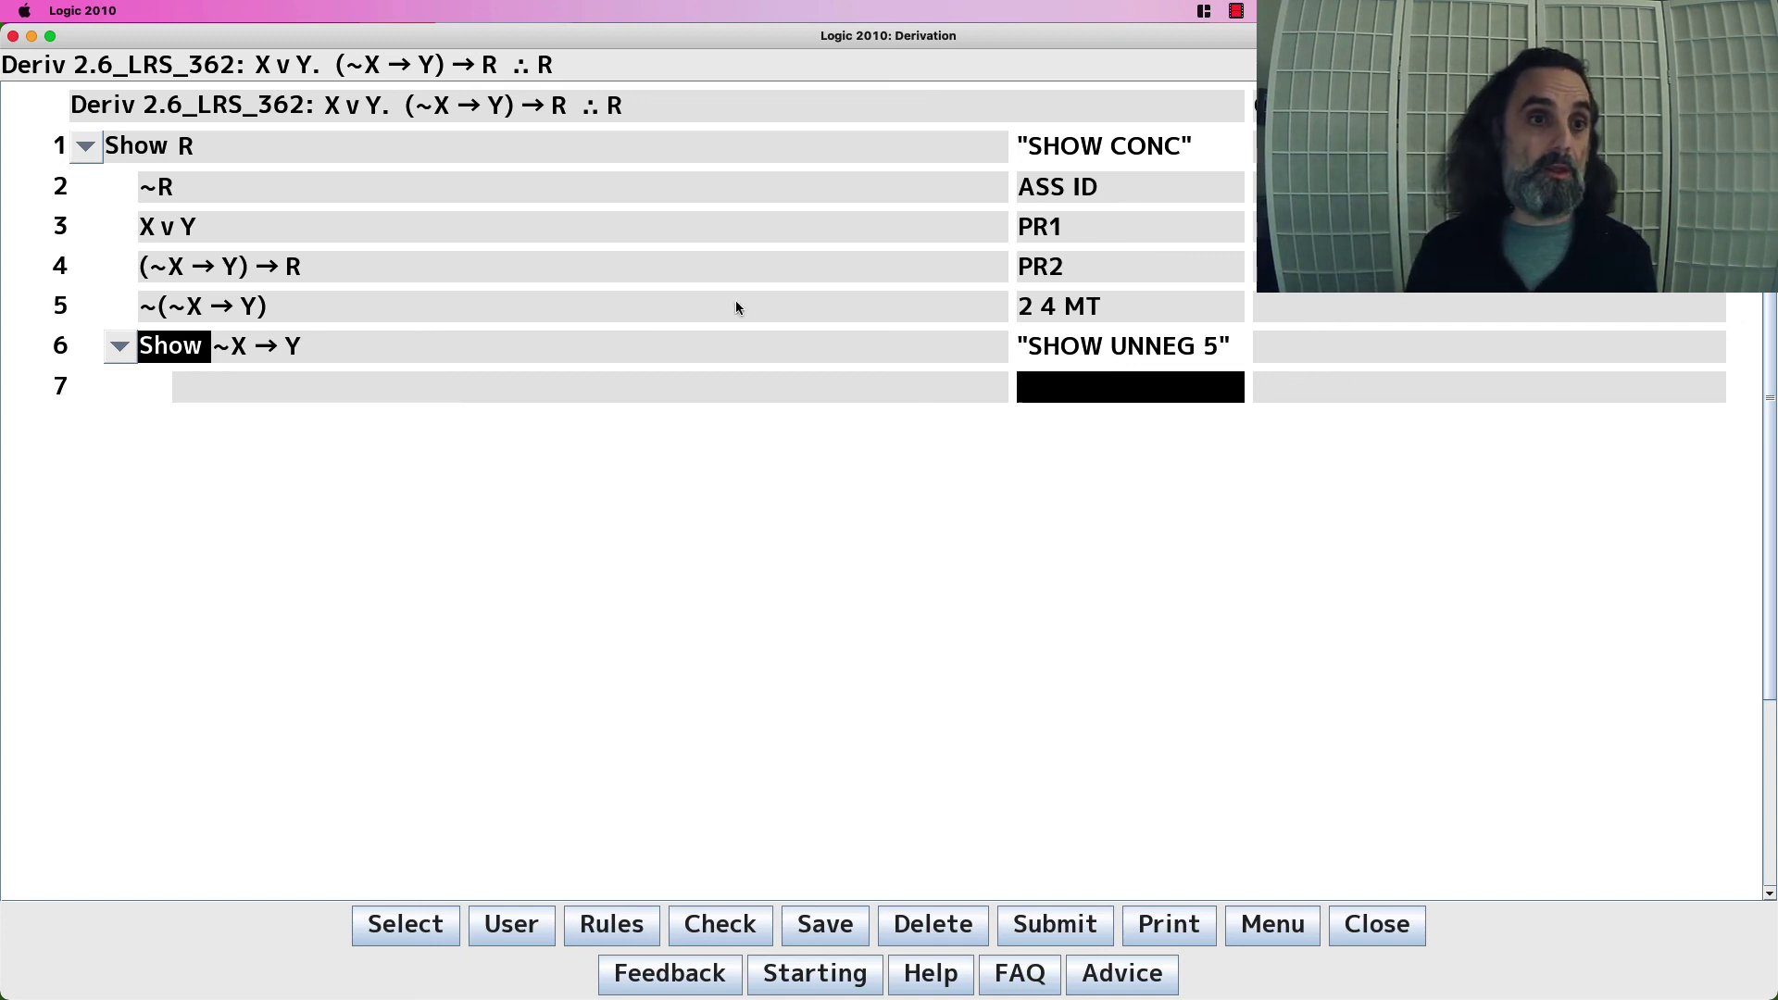
Assume ~X on line 7 of the subderivation with ASS CD
left_click(419, 266)
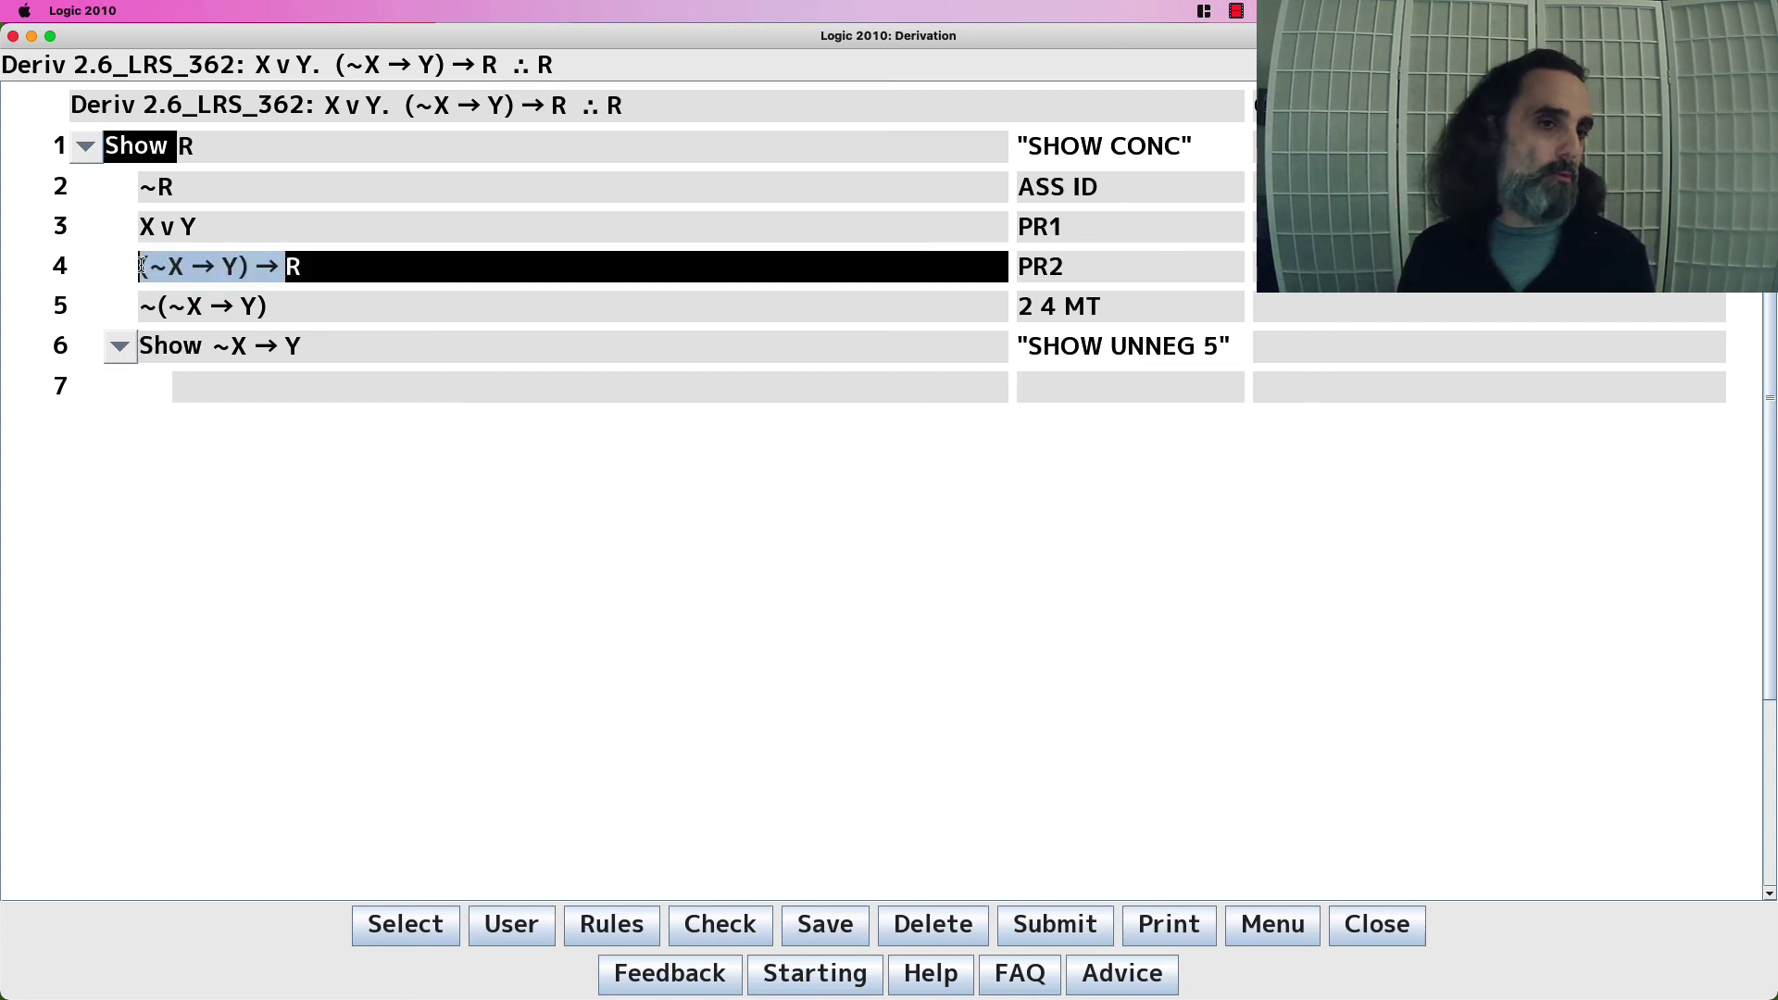
left_click_drag(213, 347, 335, 348)
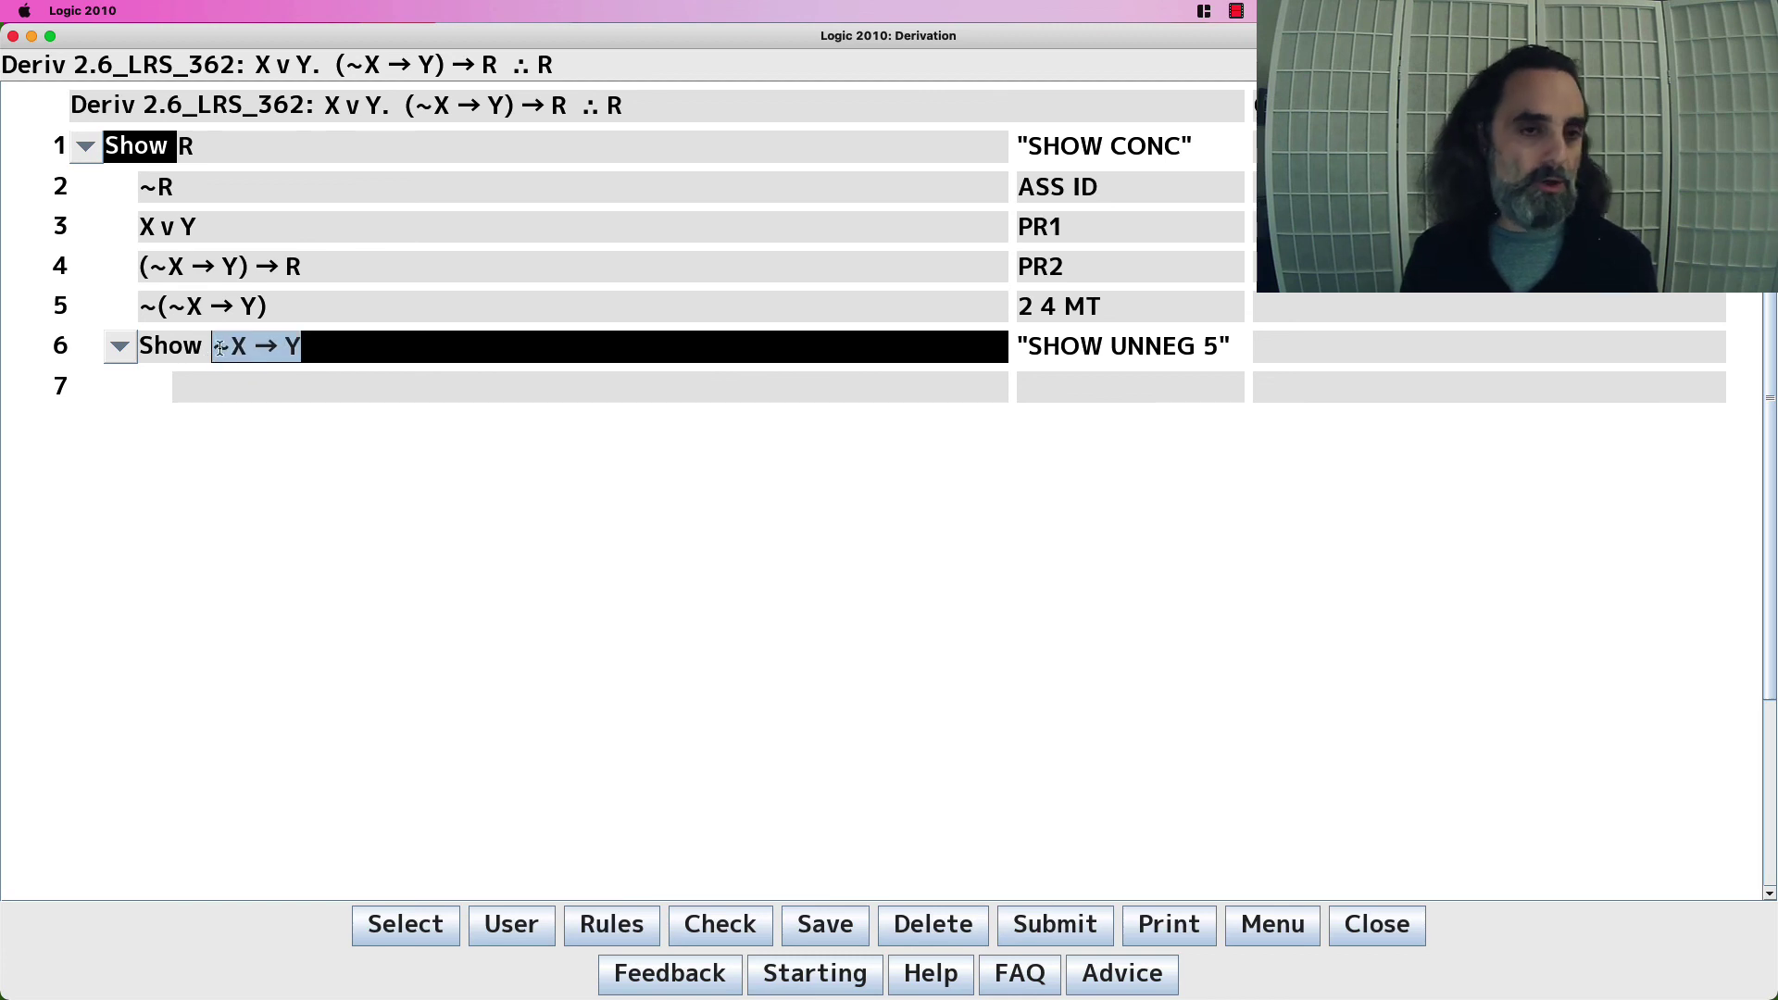
left_click(1040, 383)
type("ASS CD")
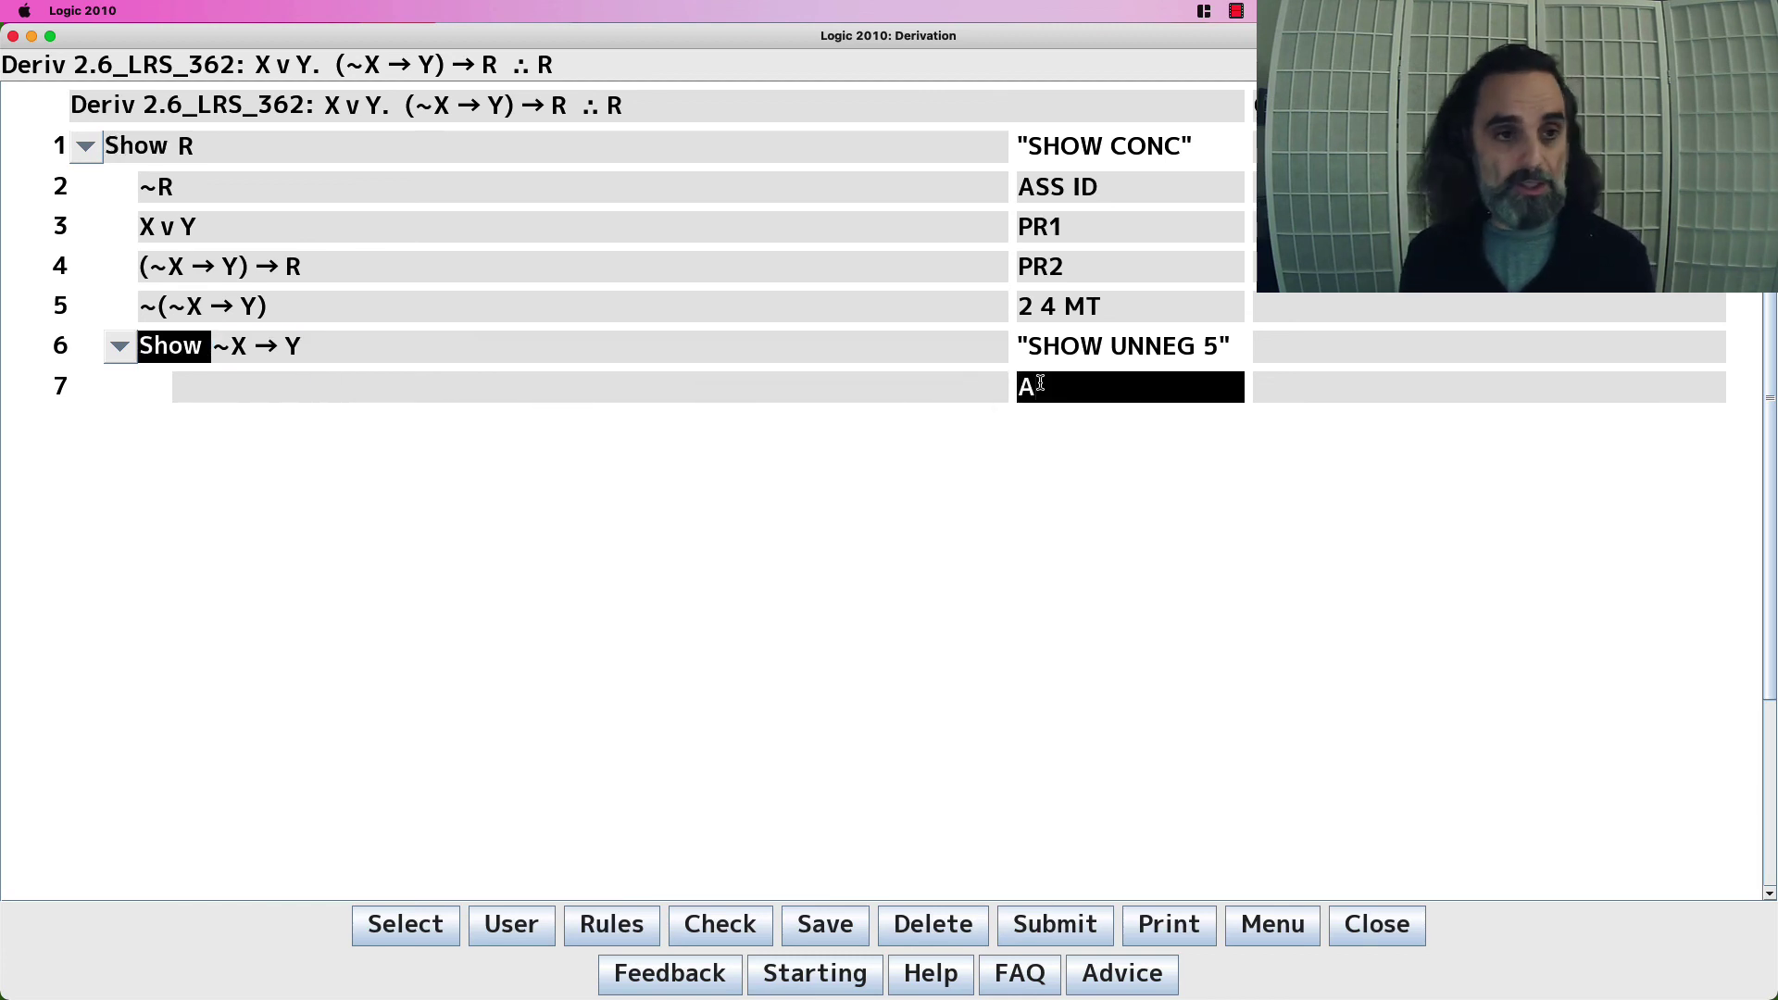
key("Return")
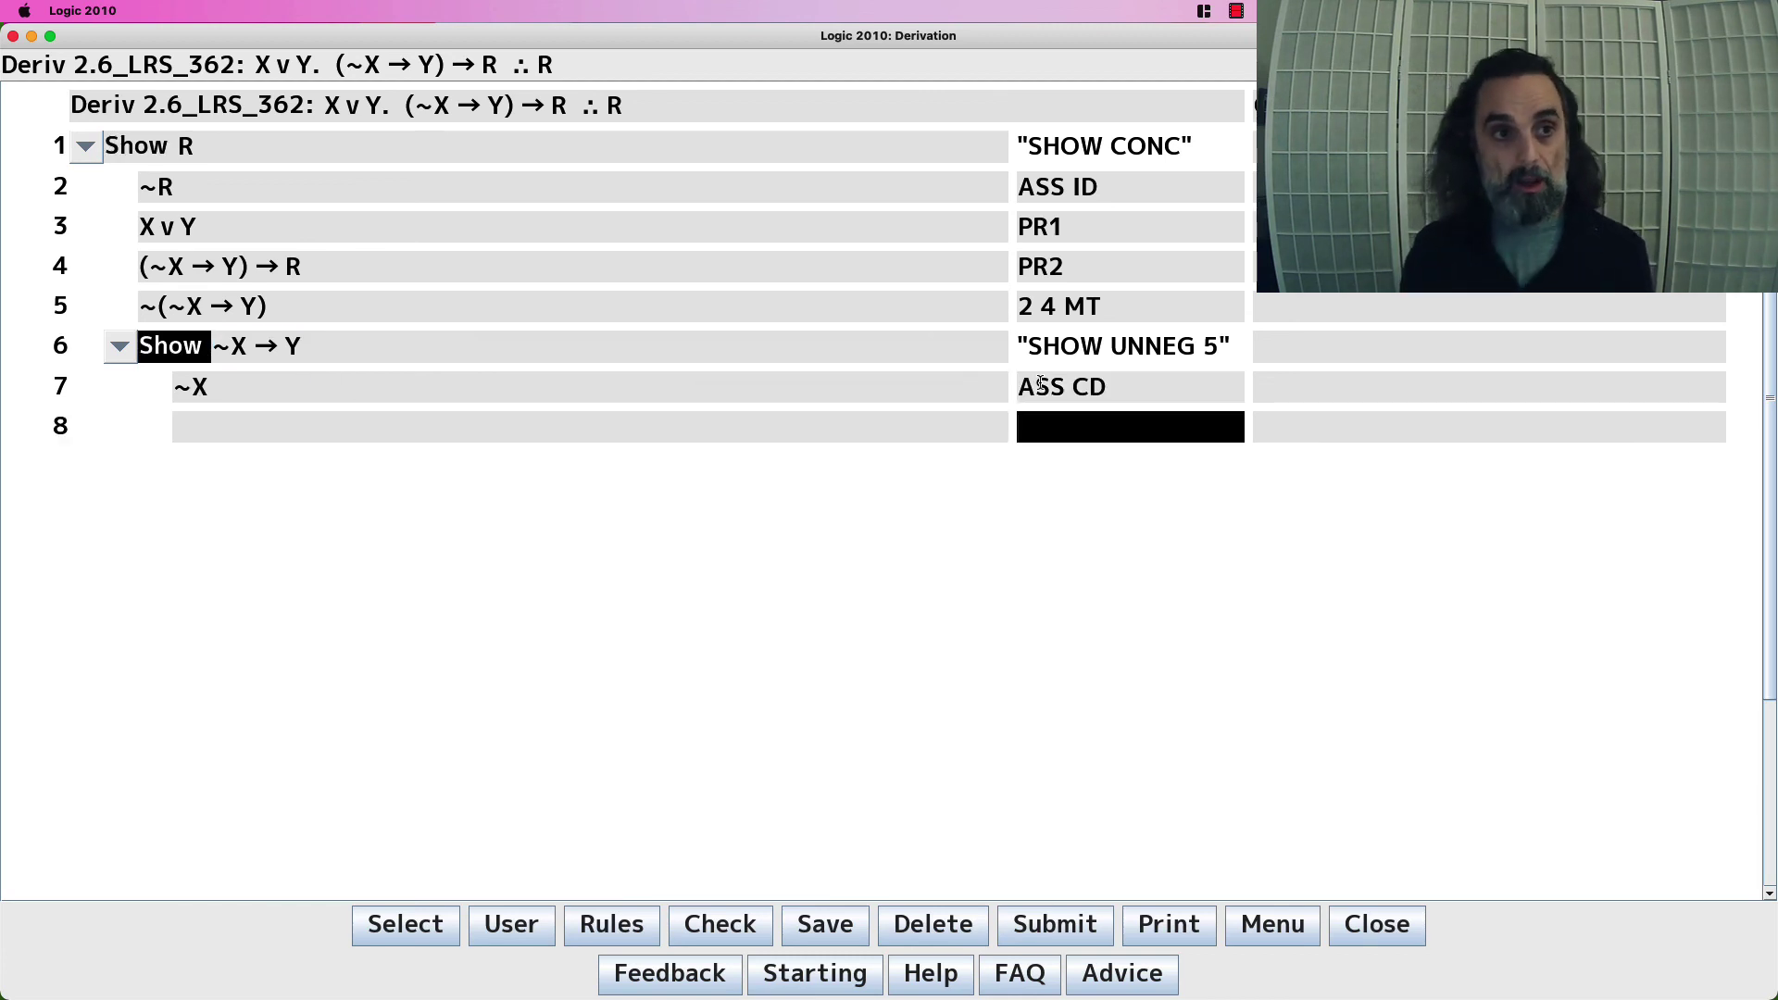
Derive Y on line 8 with 3 7 MTP and close the ~X → Y subderivation on line 9 with 8 CD
left_click(326, 222)
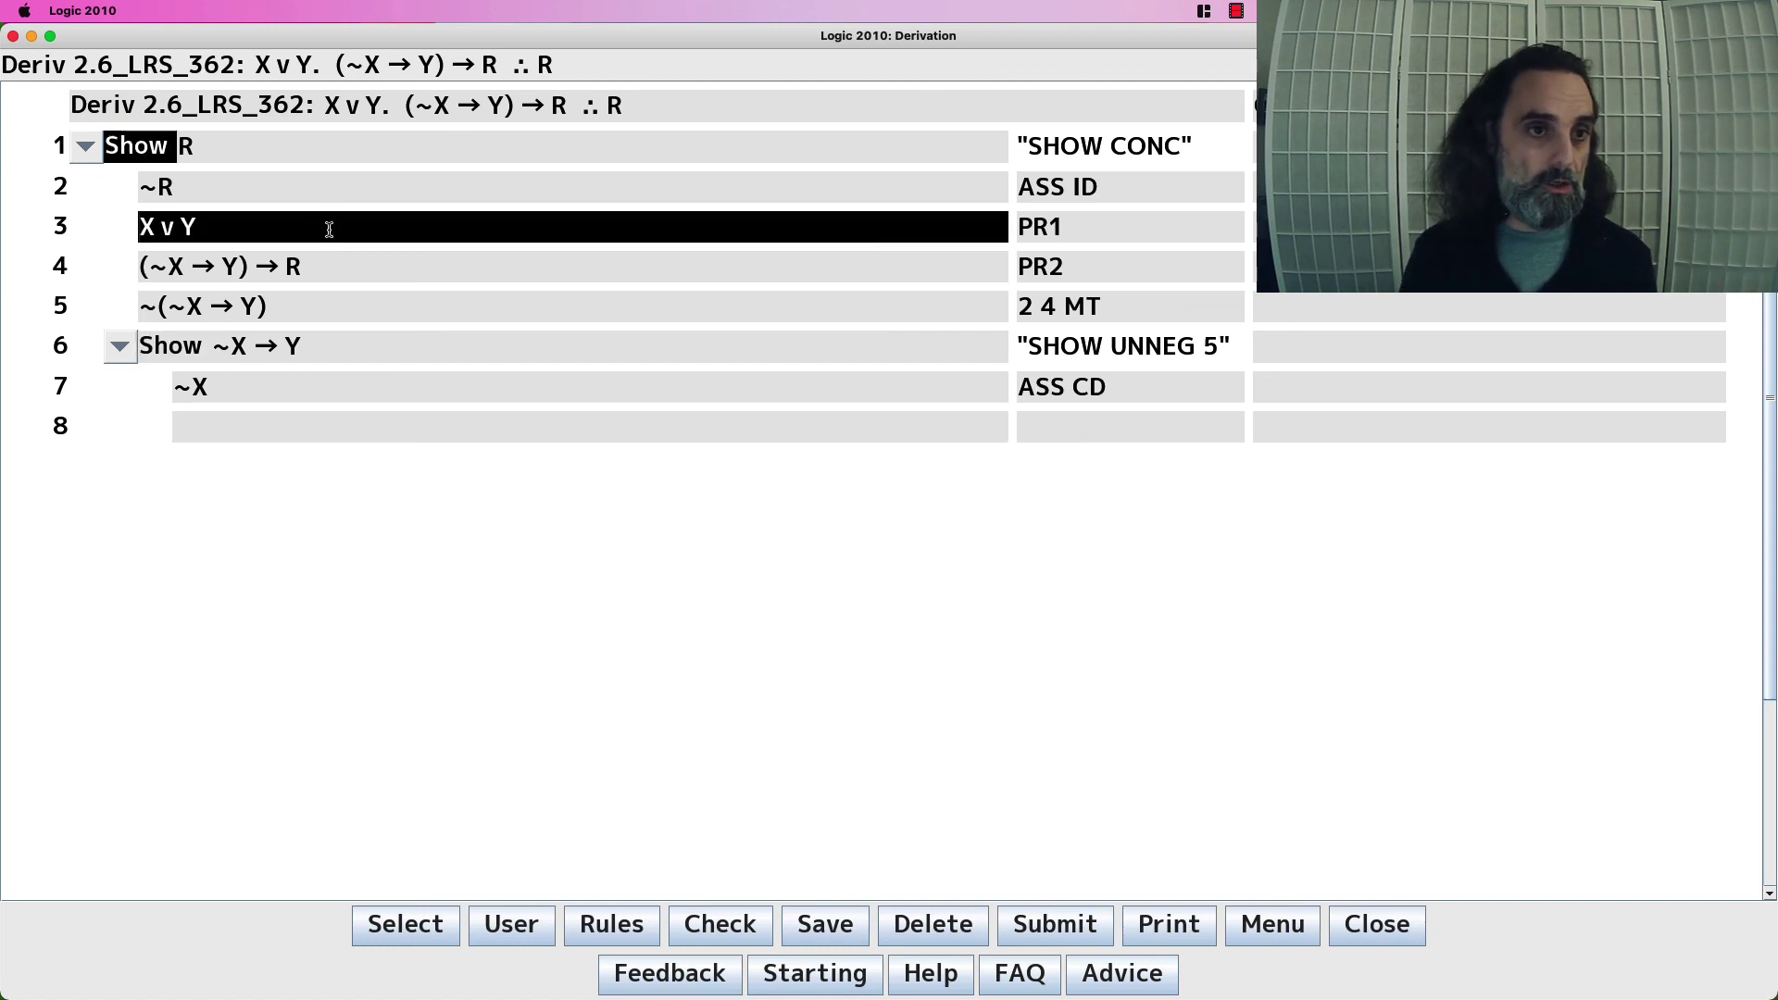
left_click(1074, 426)
type("3 7 MTP")
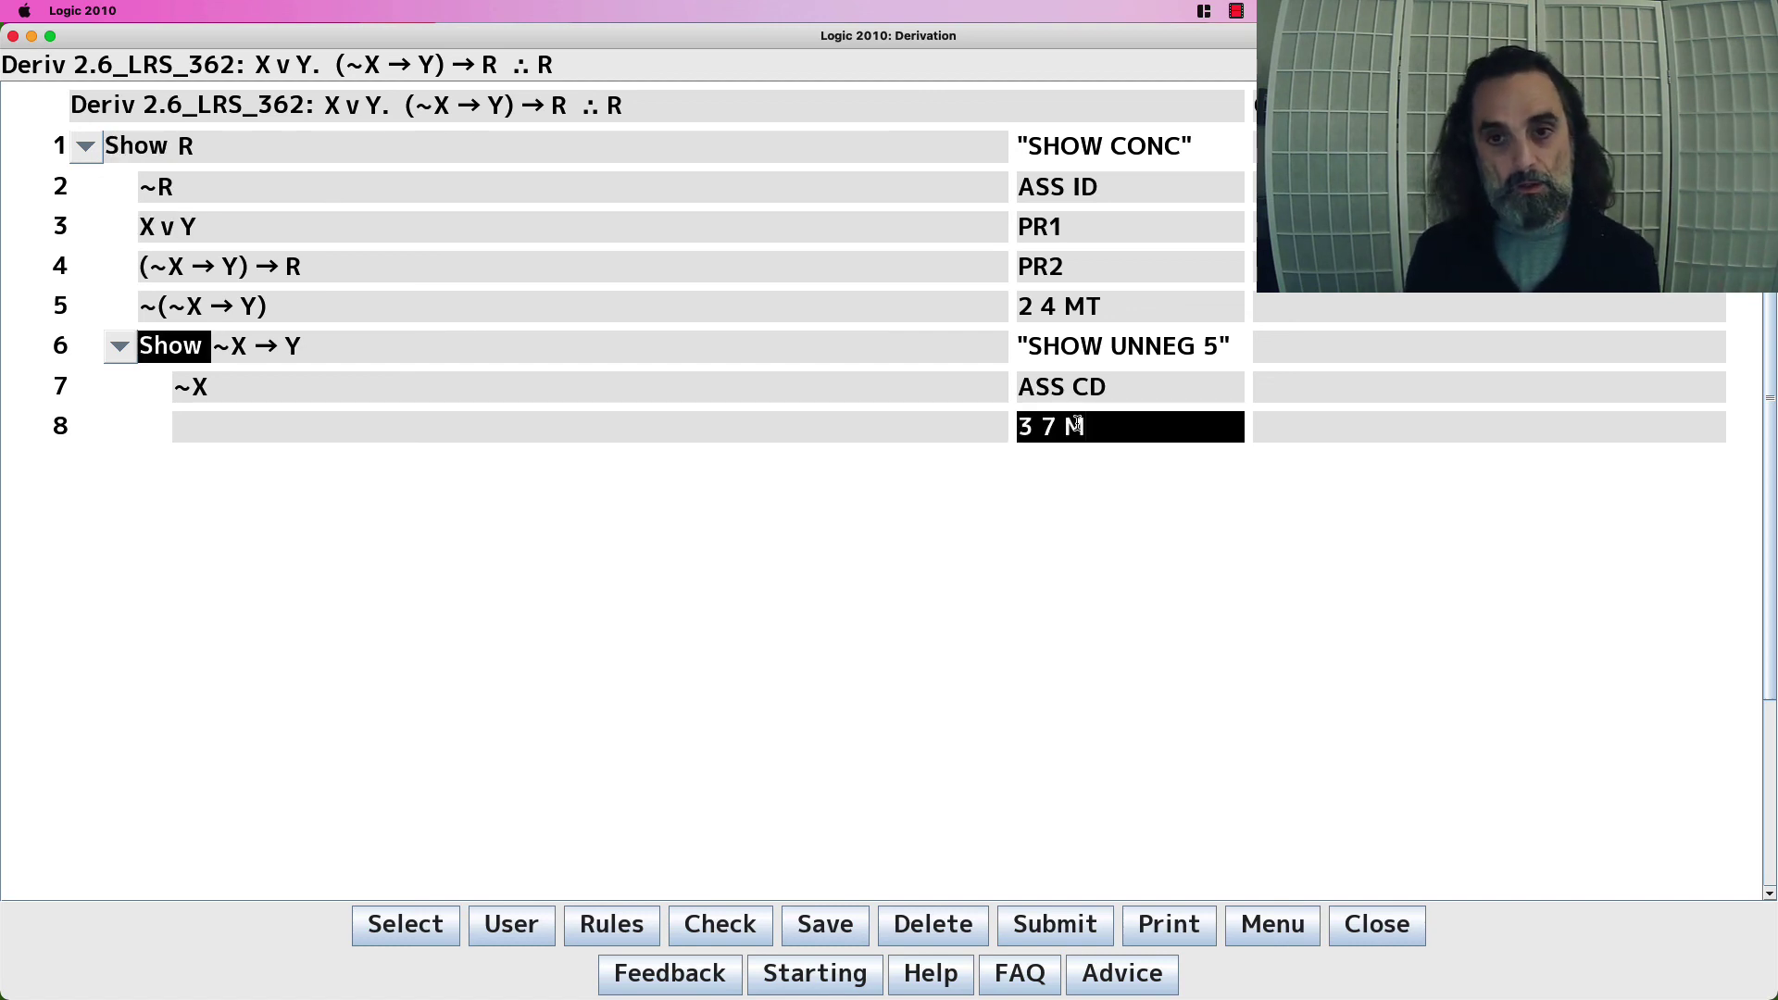
key("Return")
type("8 CD")
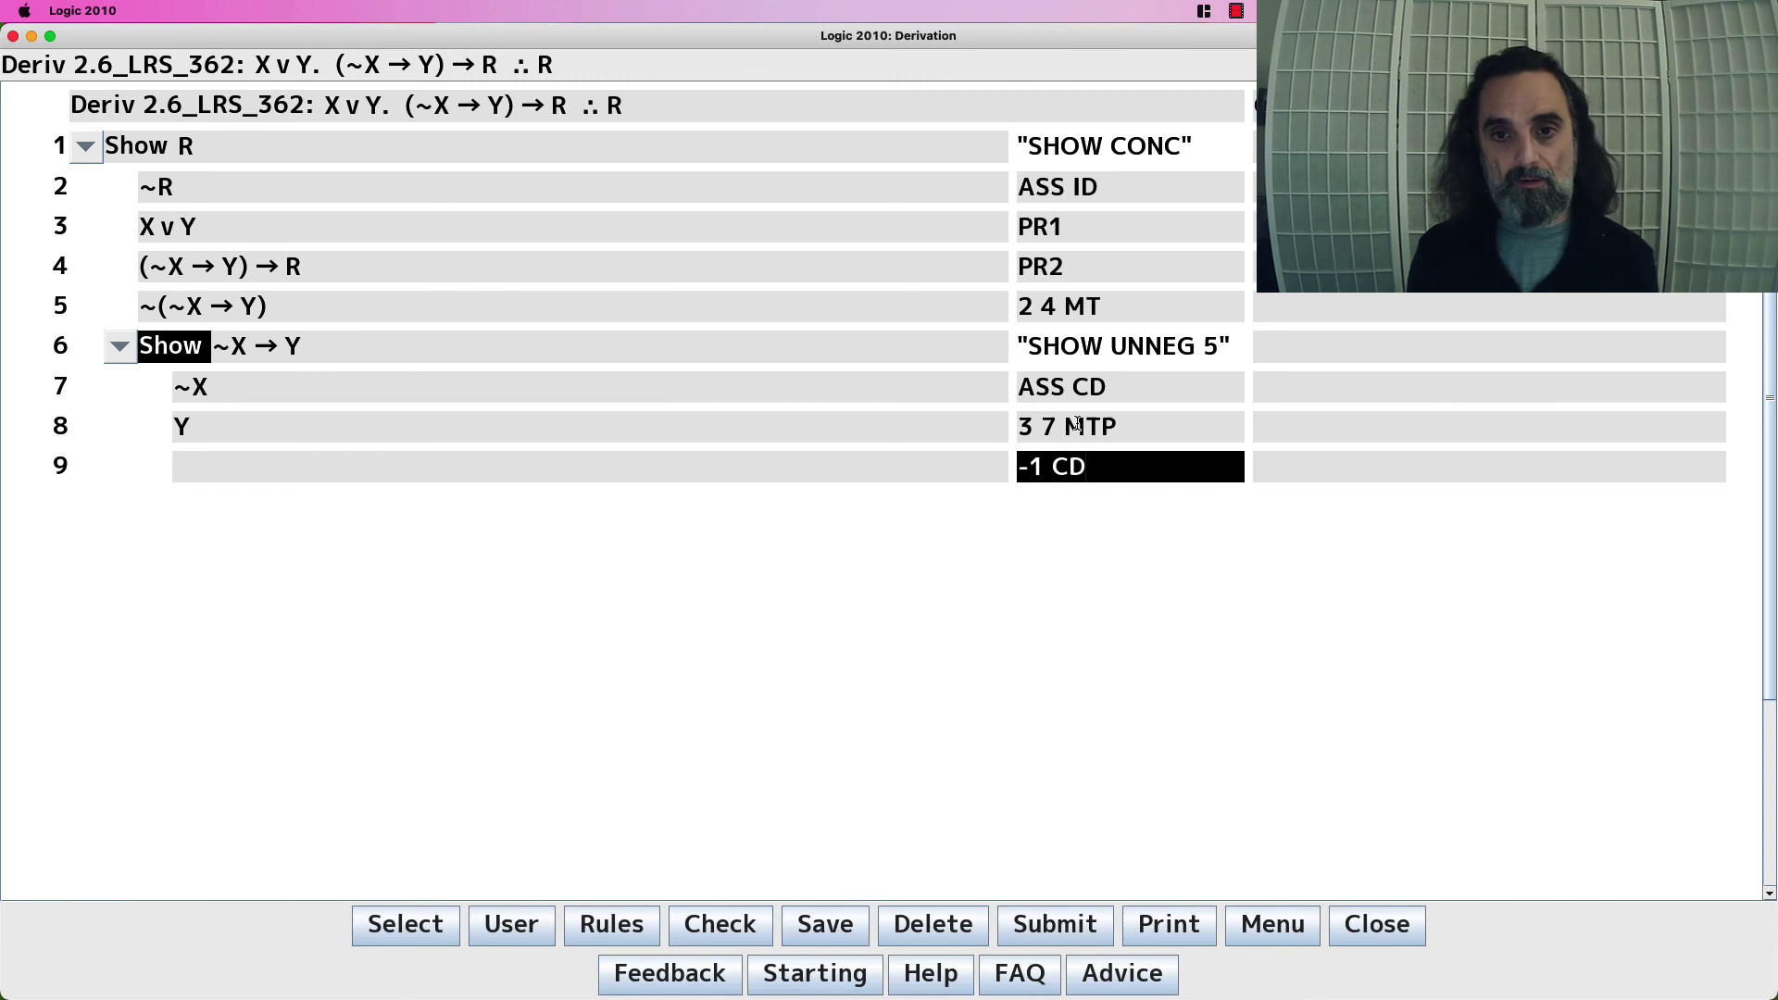
key("Return")
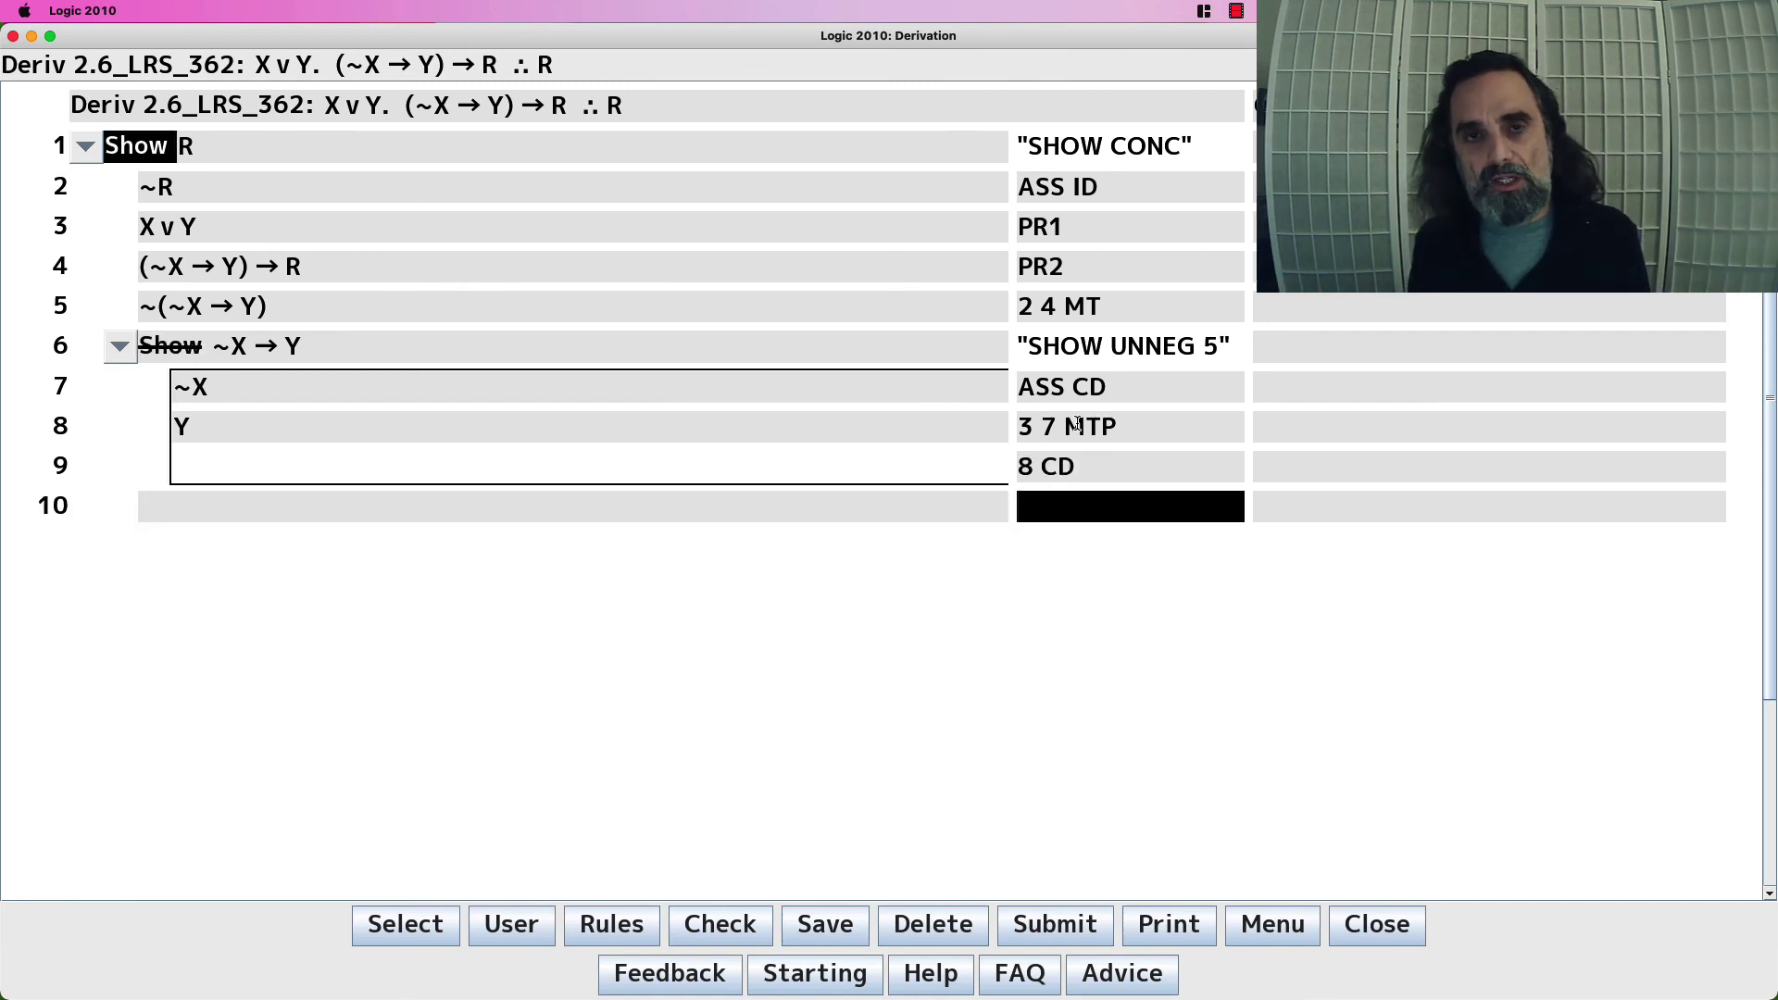
Close the indirect derivation of R on line 10 with 5 6 ID, keeping the line 6 subderivation collapsed only during the entry
left_click(178, 226)
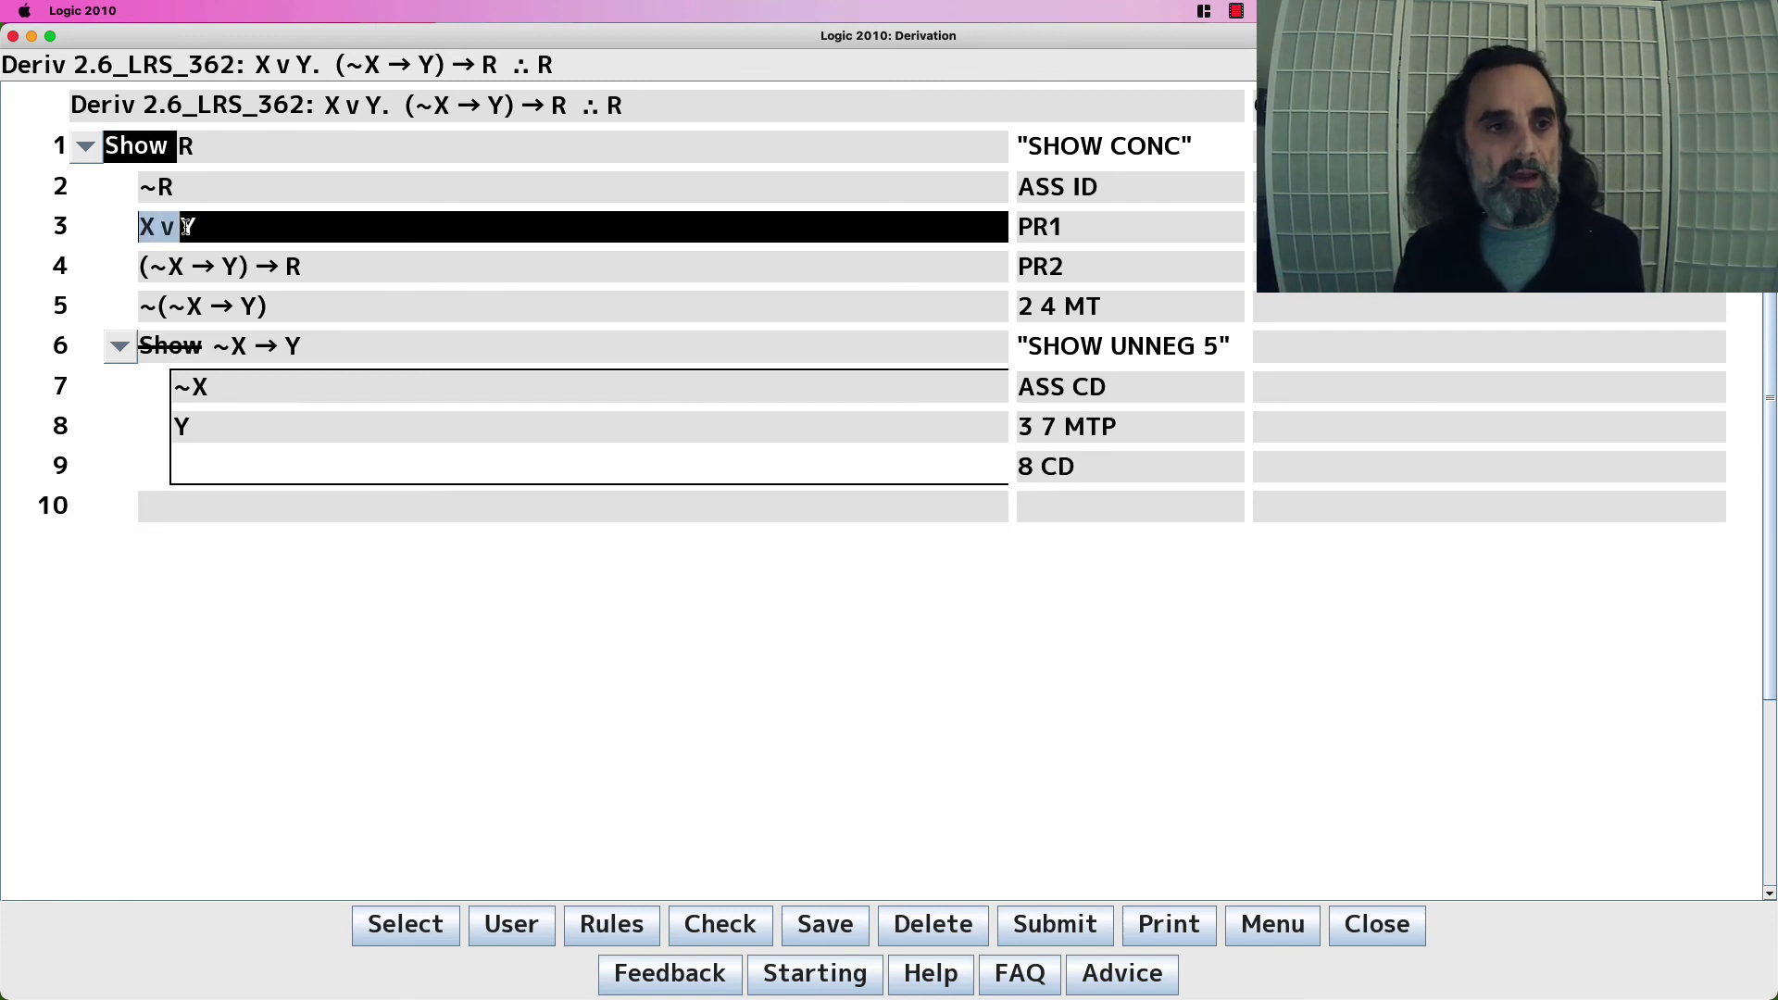
left_click(343, 347)
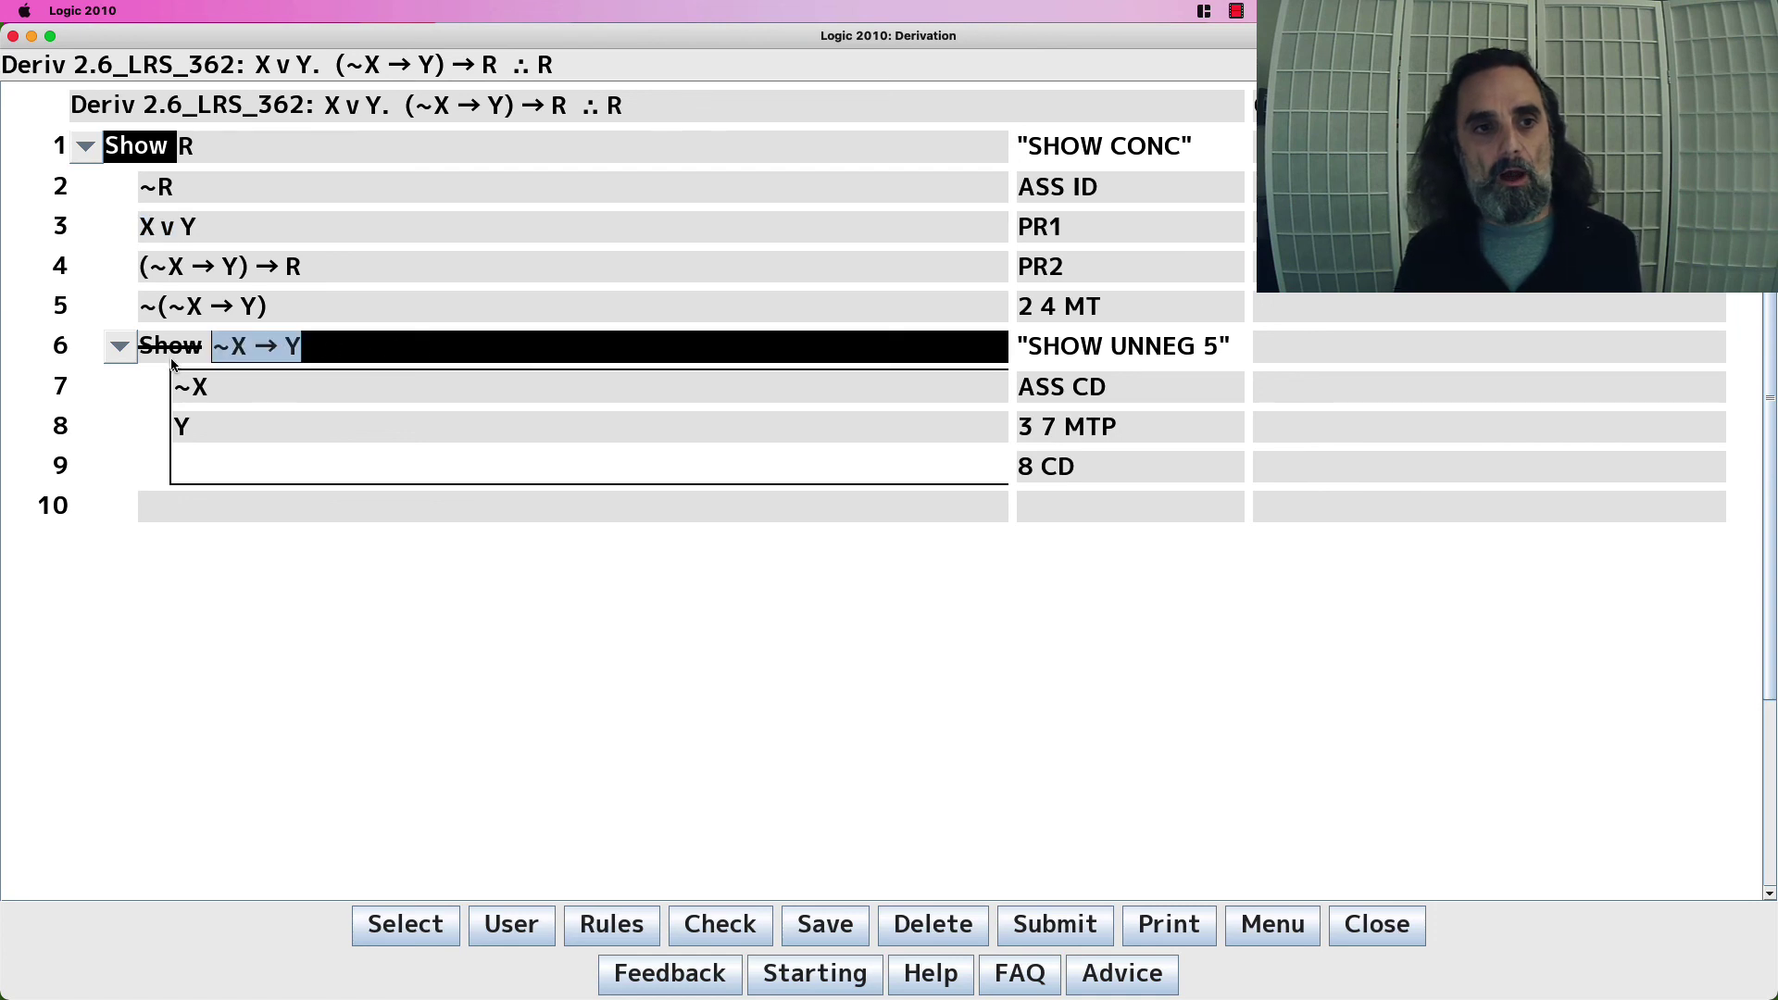
left_click(115, 350)
left_click(1125, 387)
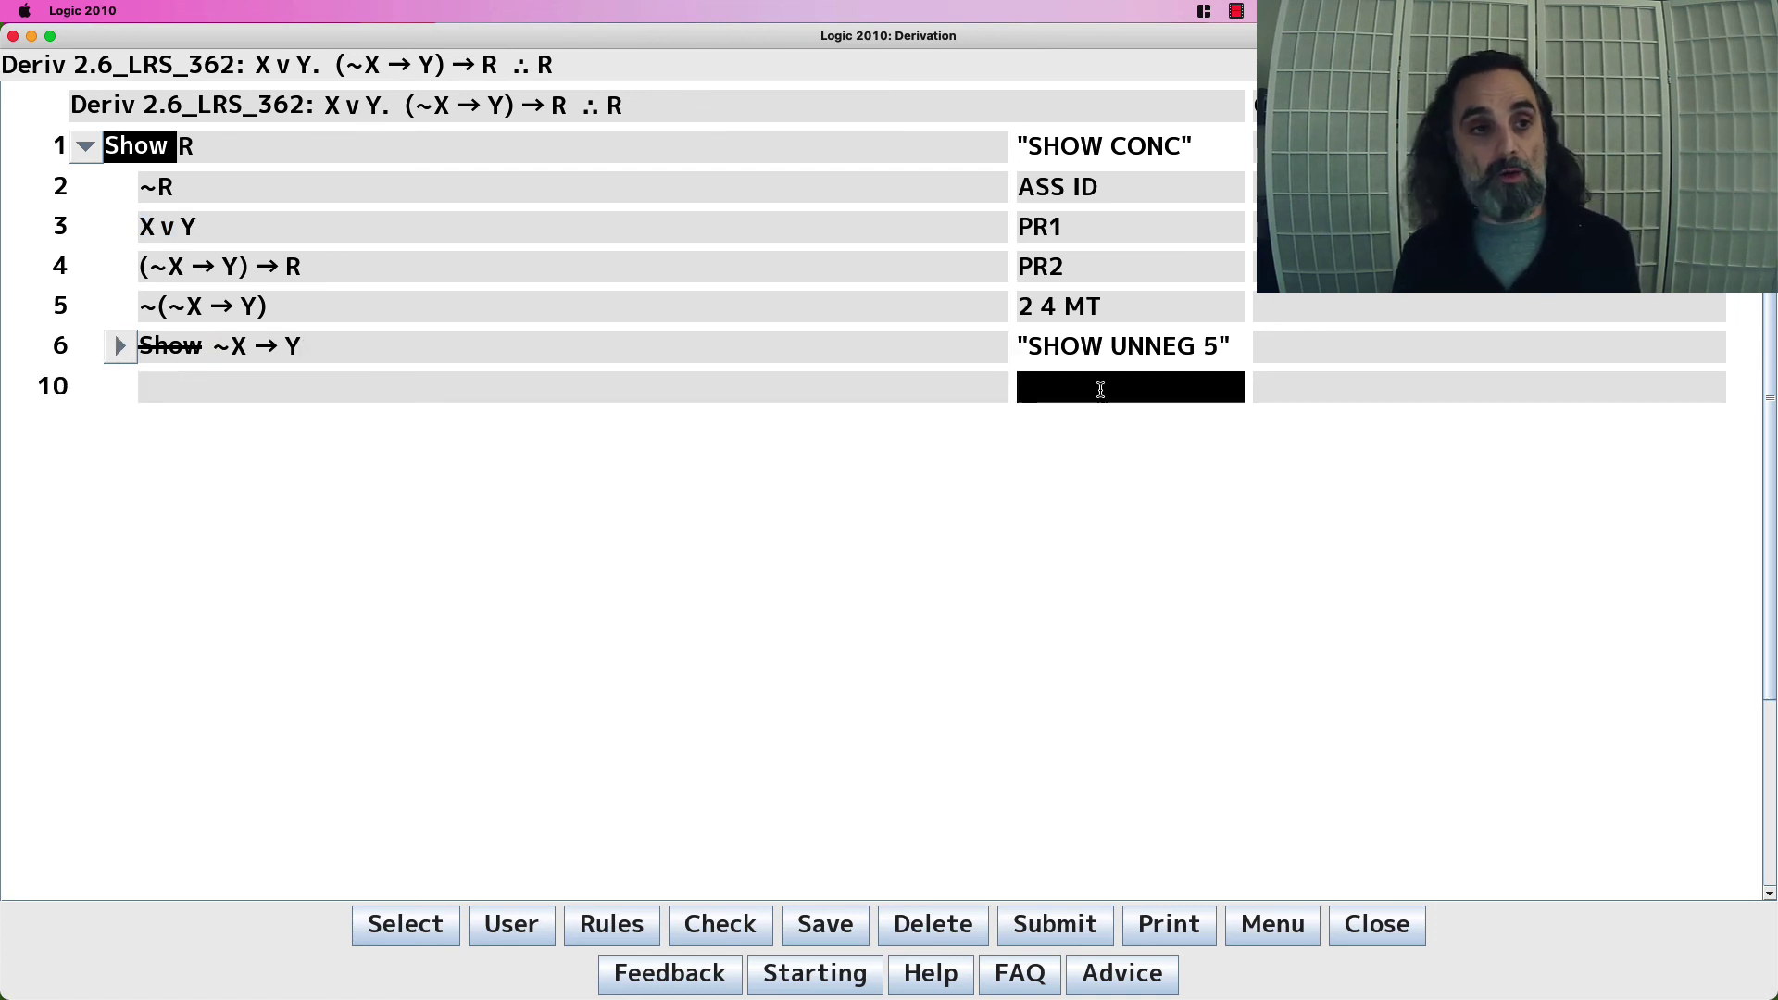
type("5 6 ID")
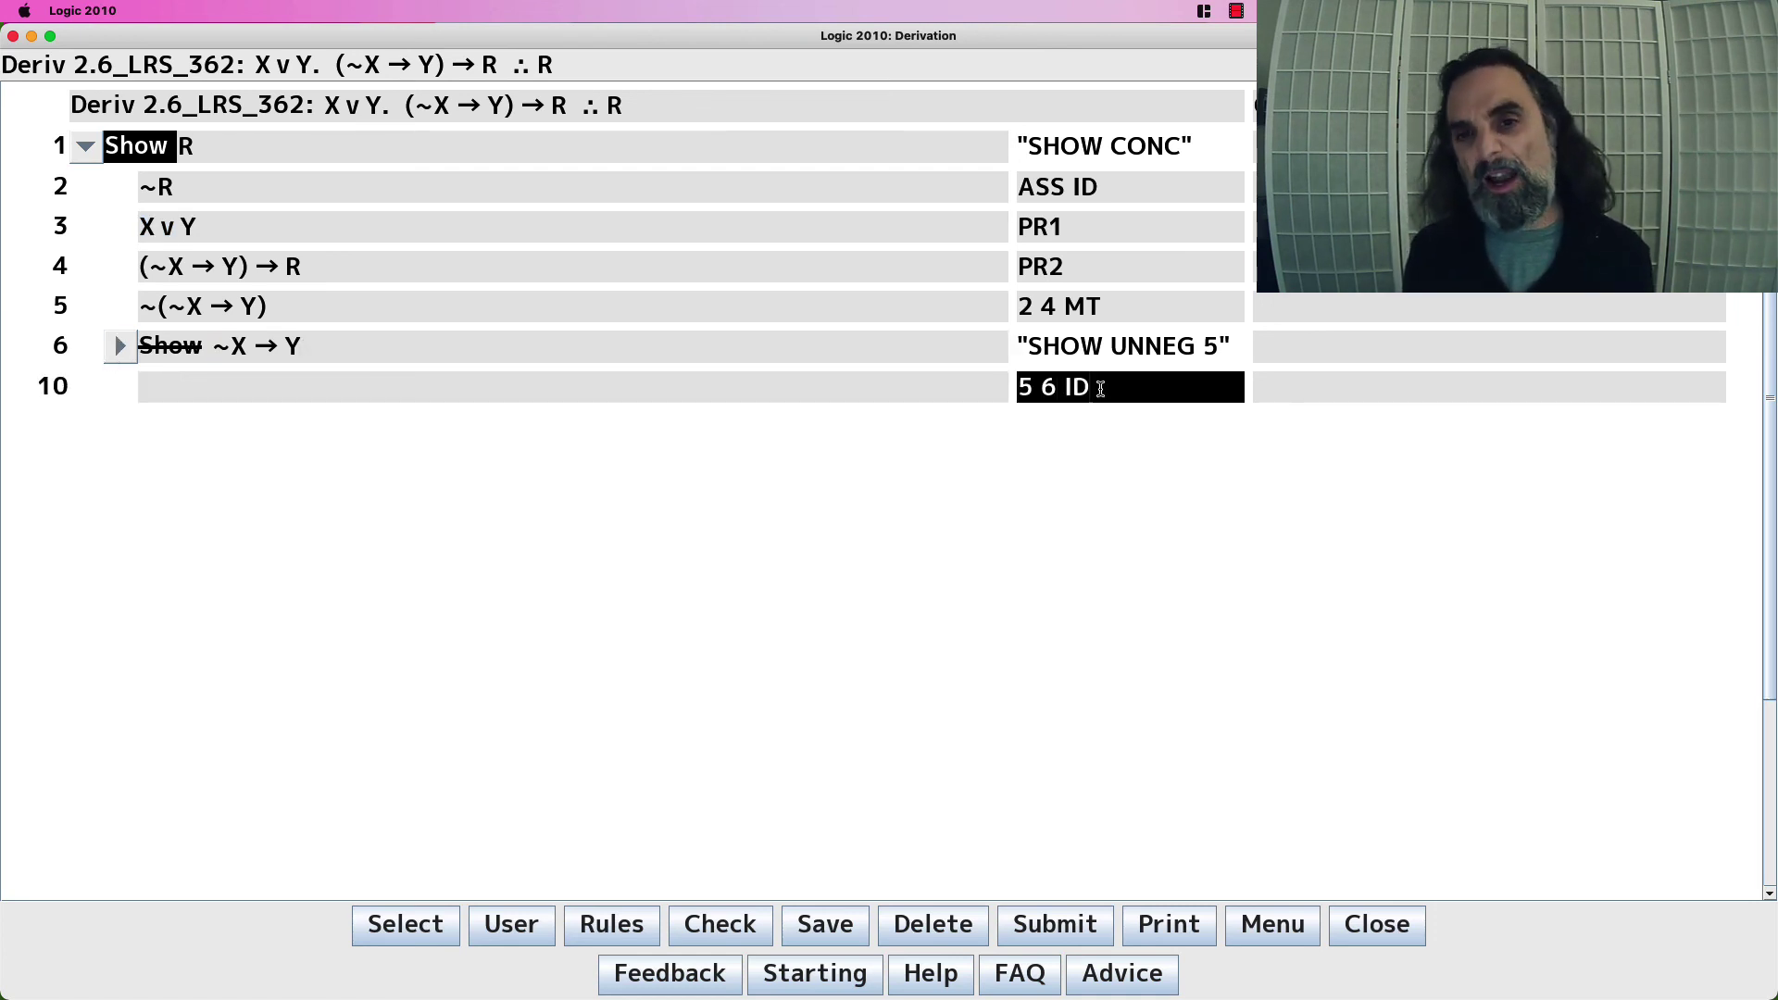
key("Return")
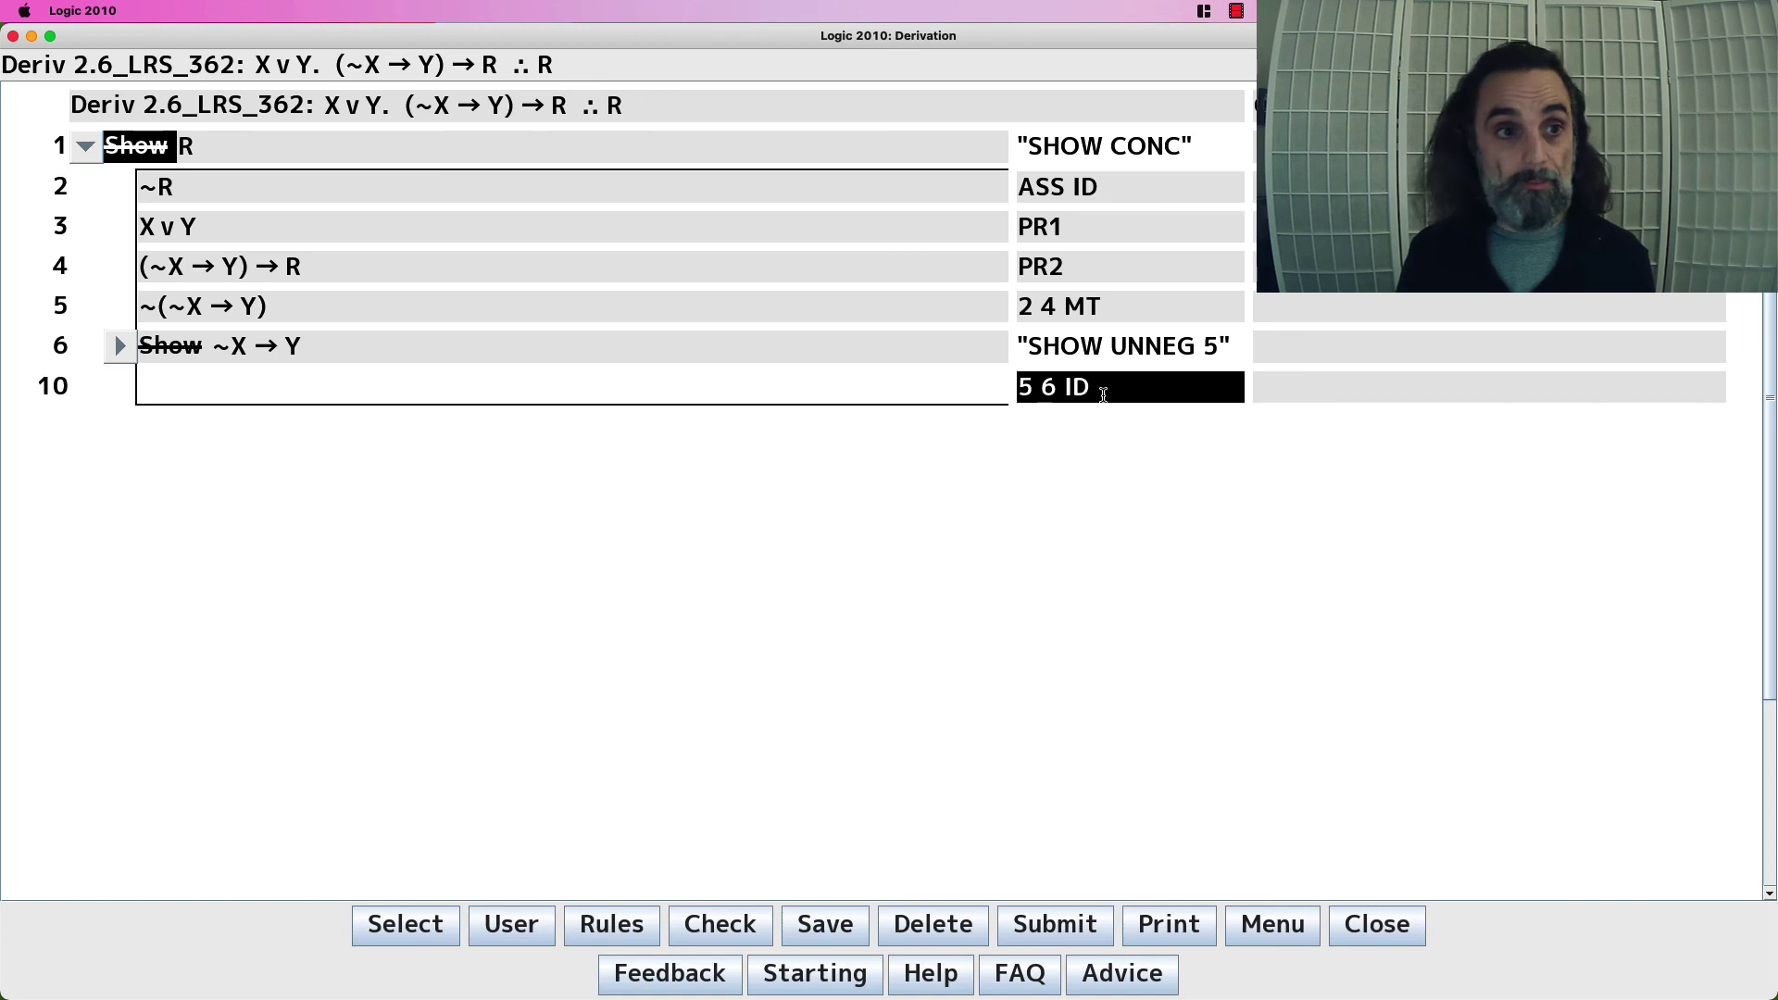
left_click(121, 349)
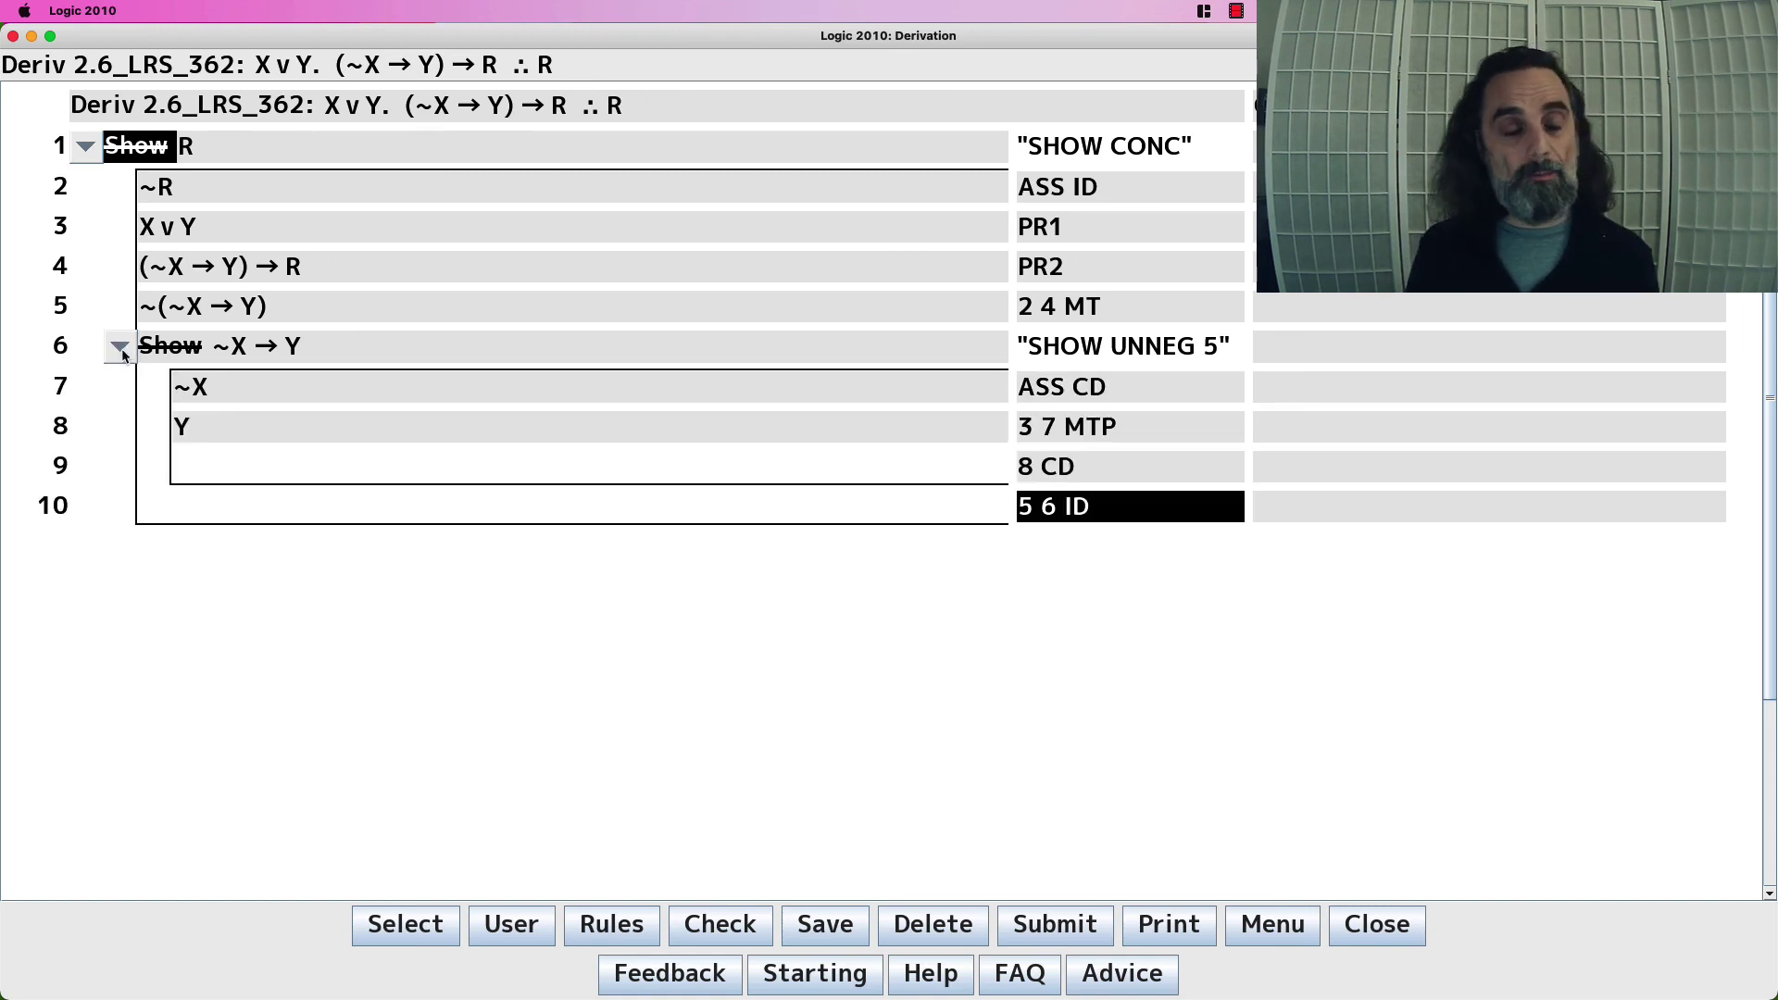